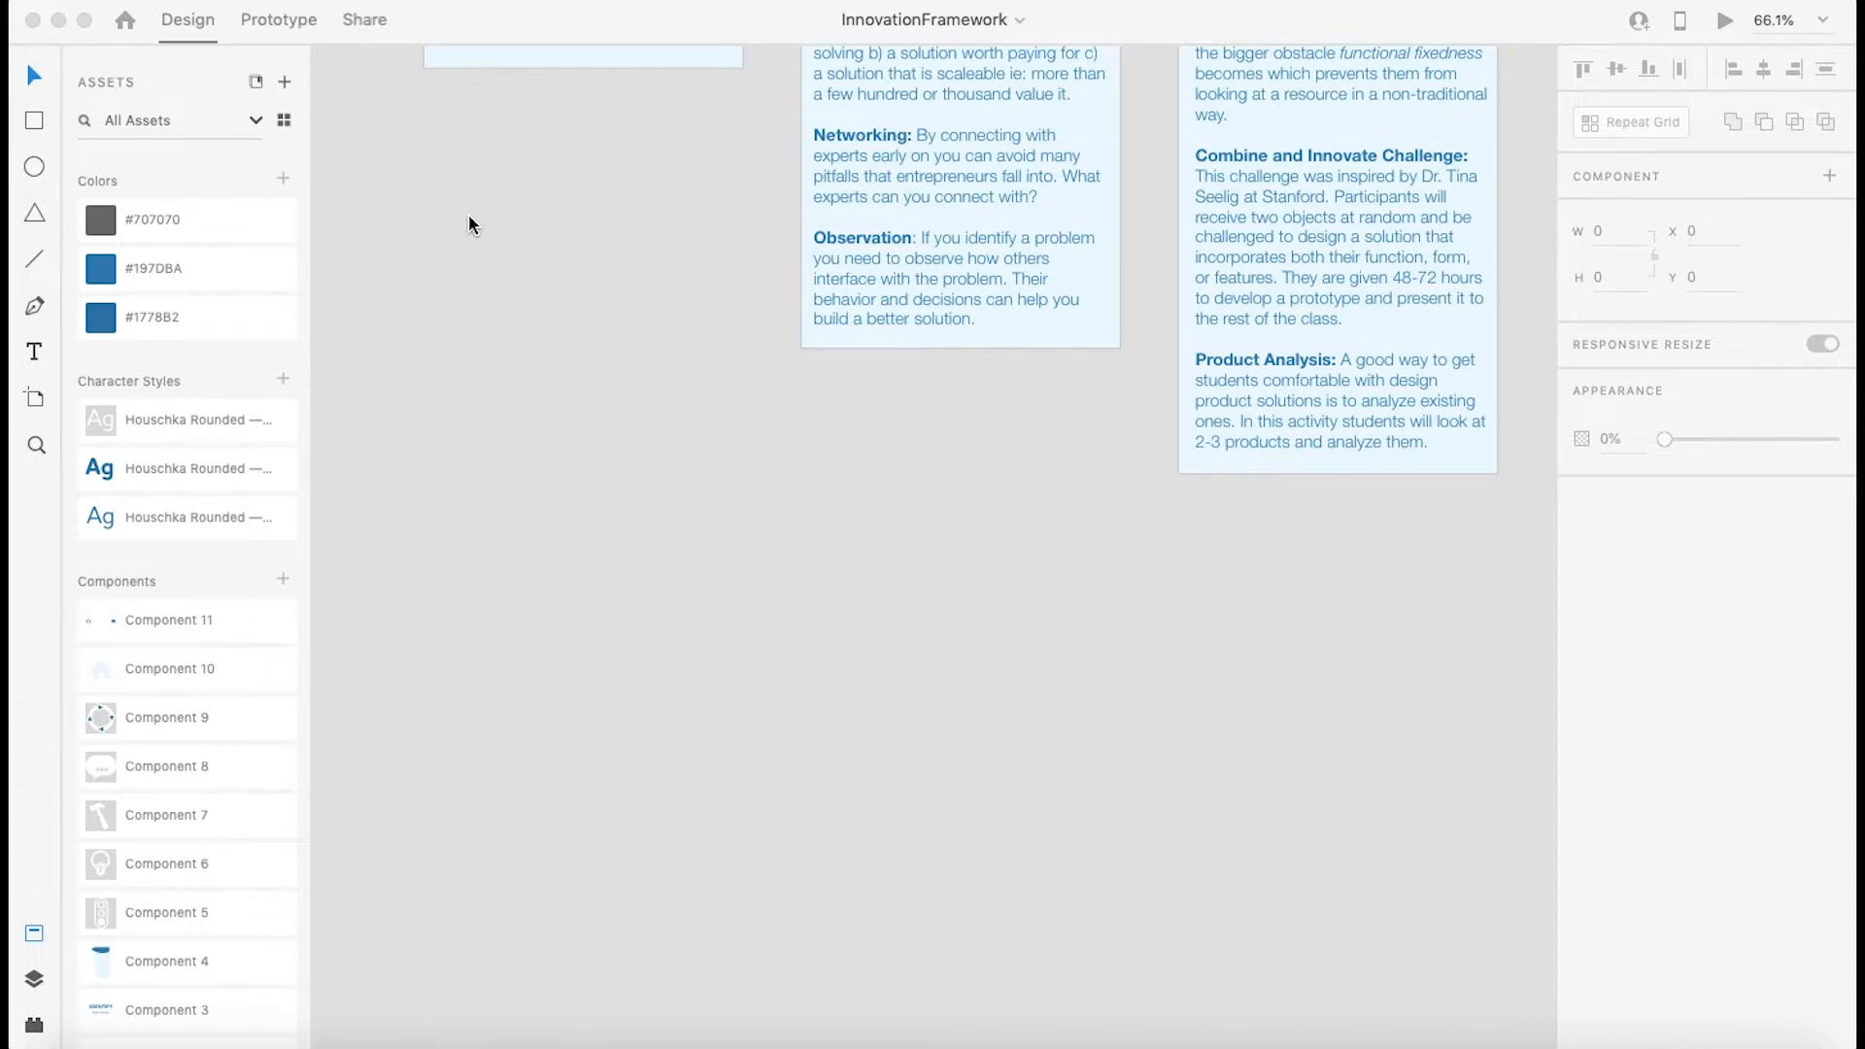
# Step: Scroll through the artboards of the InnovationFramework document
pyautogui.scroll(10, 468, 216)
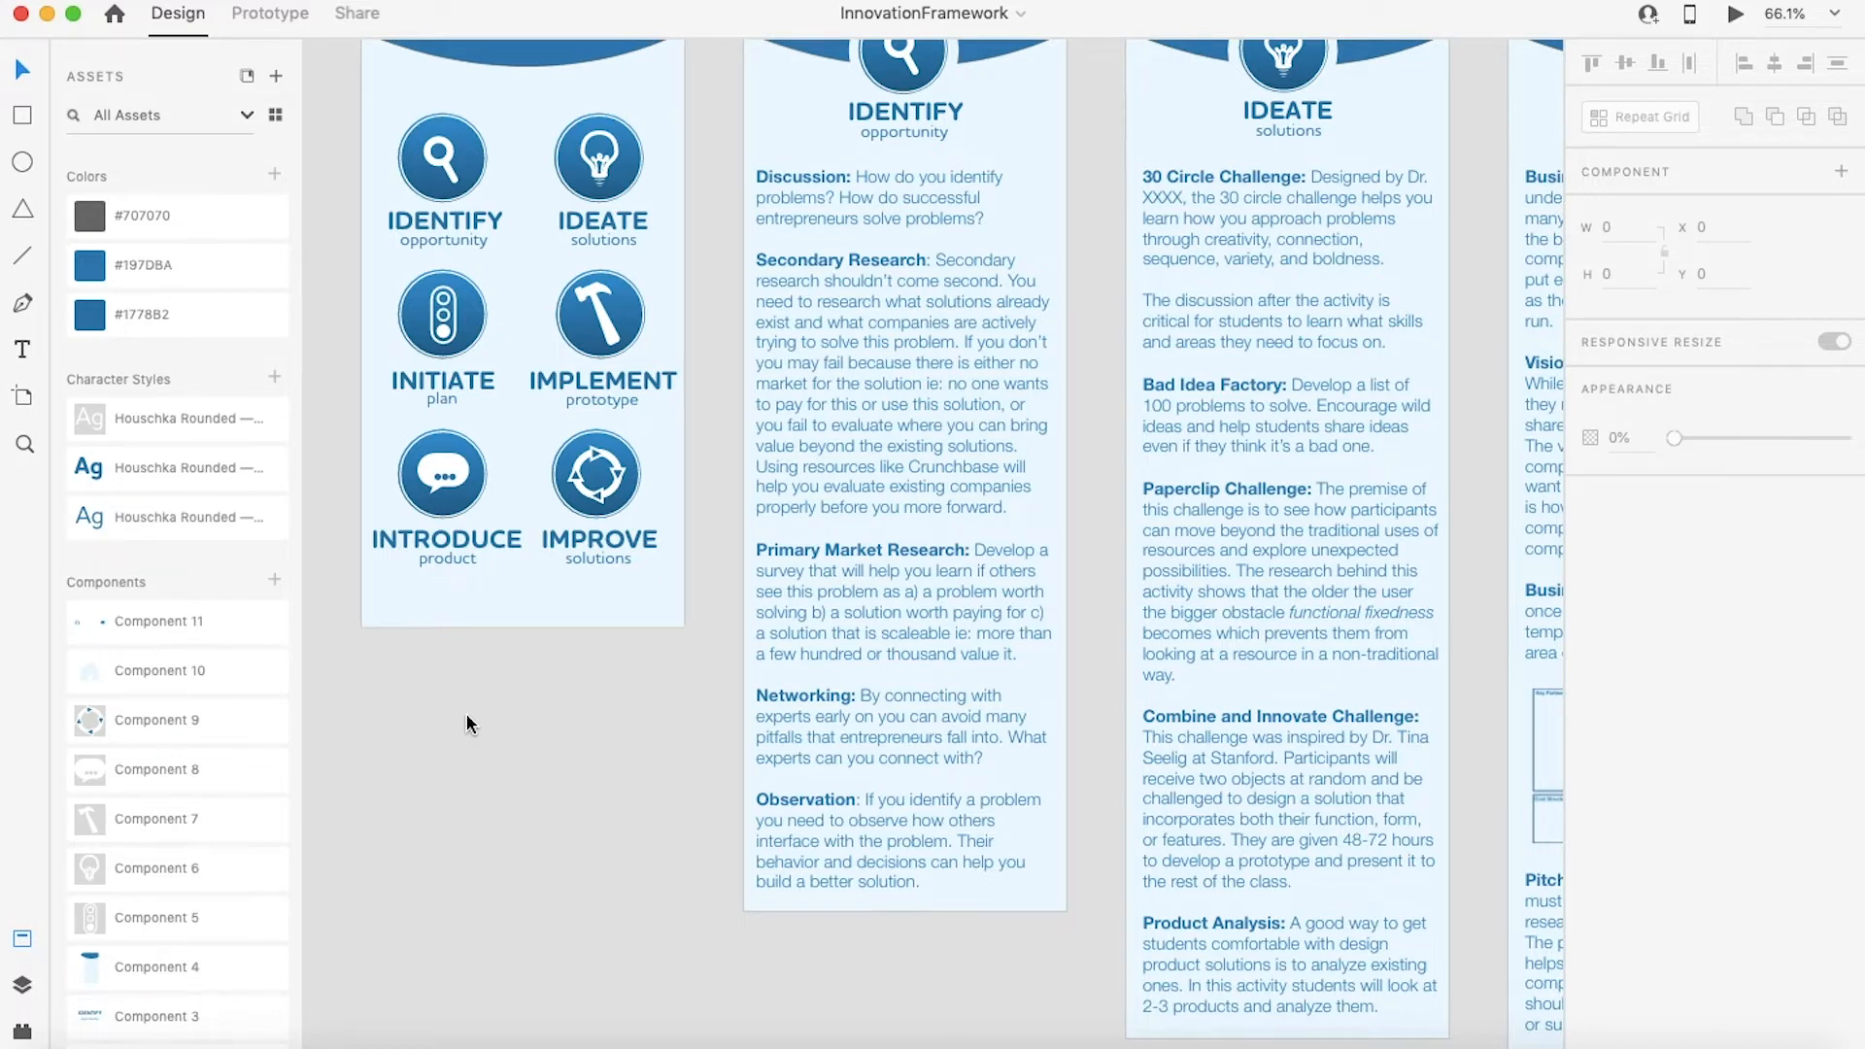
pyautogui.scroll(5, 467, 724)
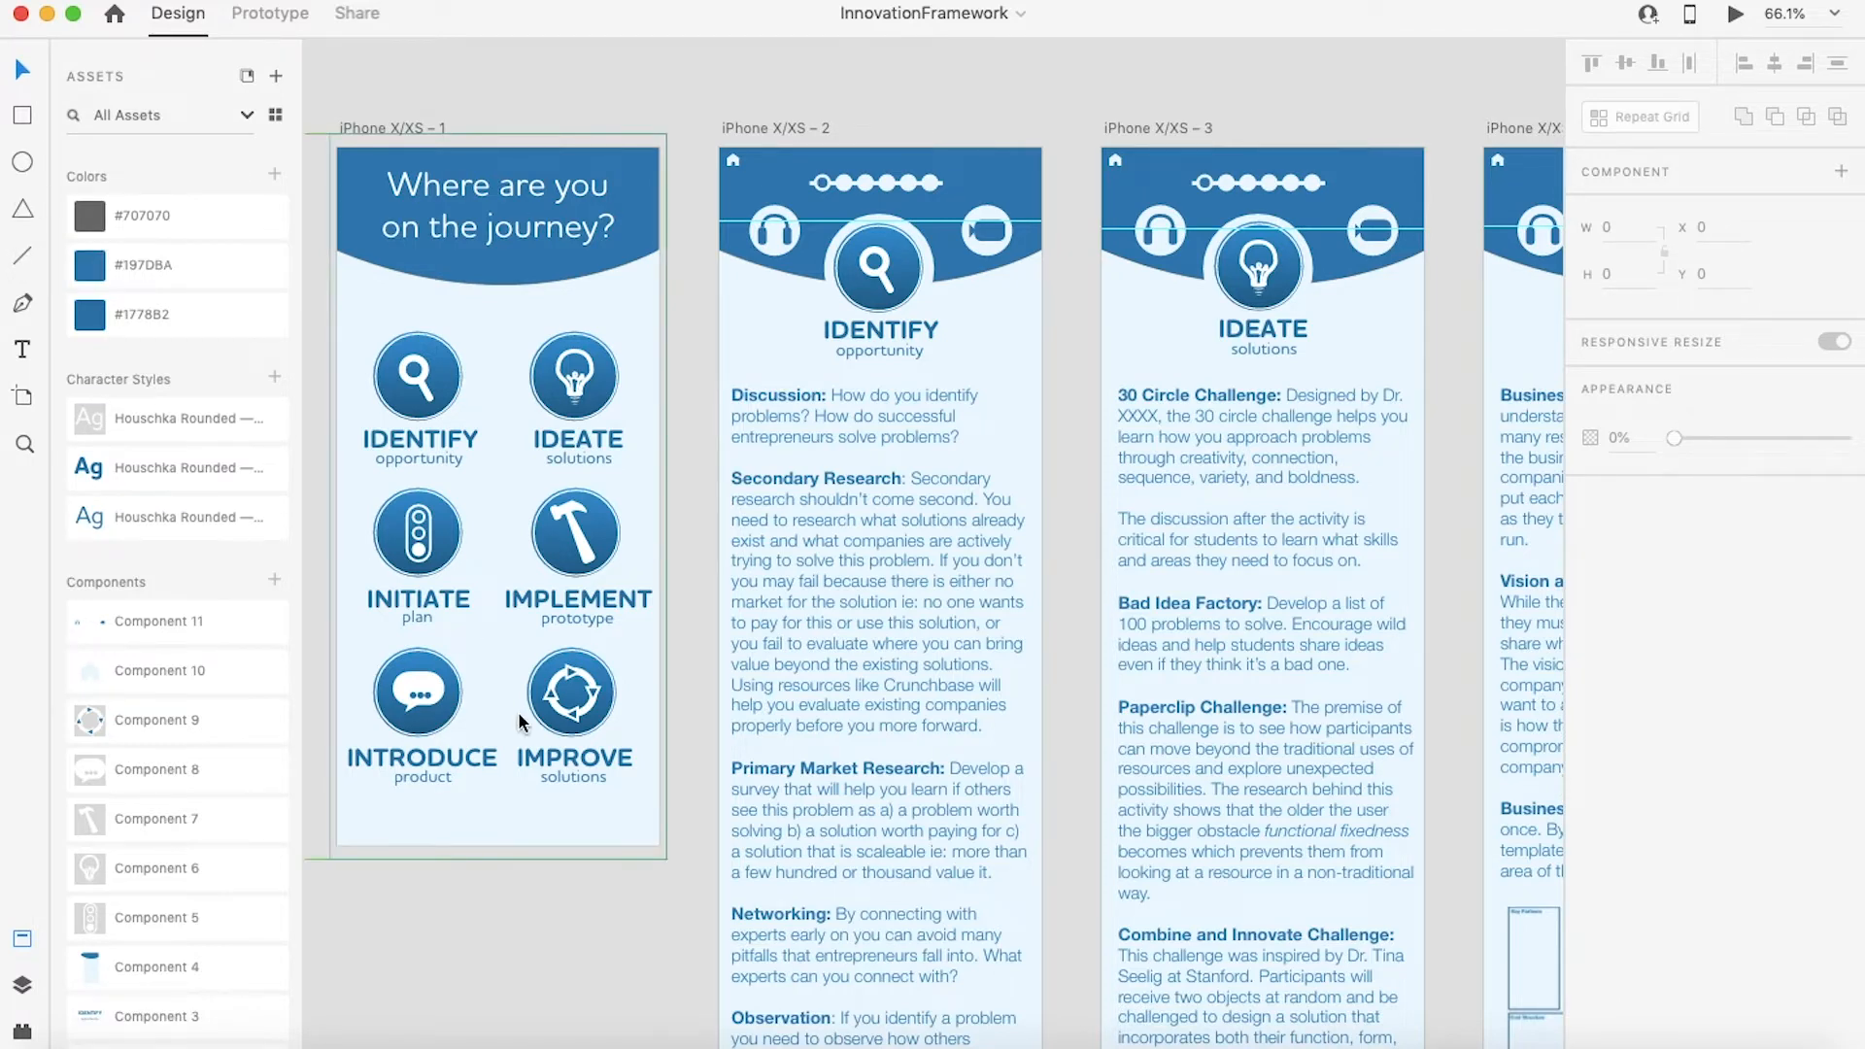
pyautogui.scroll(-10, 562, 971)
pyautogui.hscroll(-10, 562, 972)
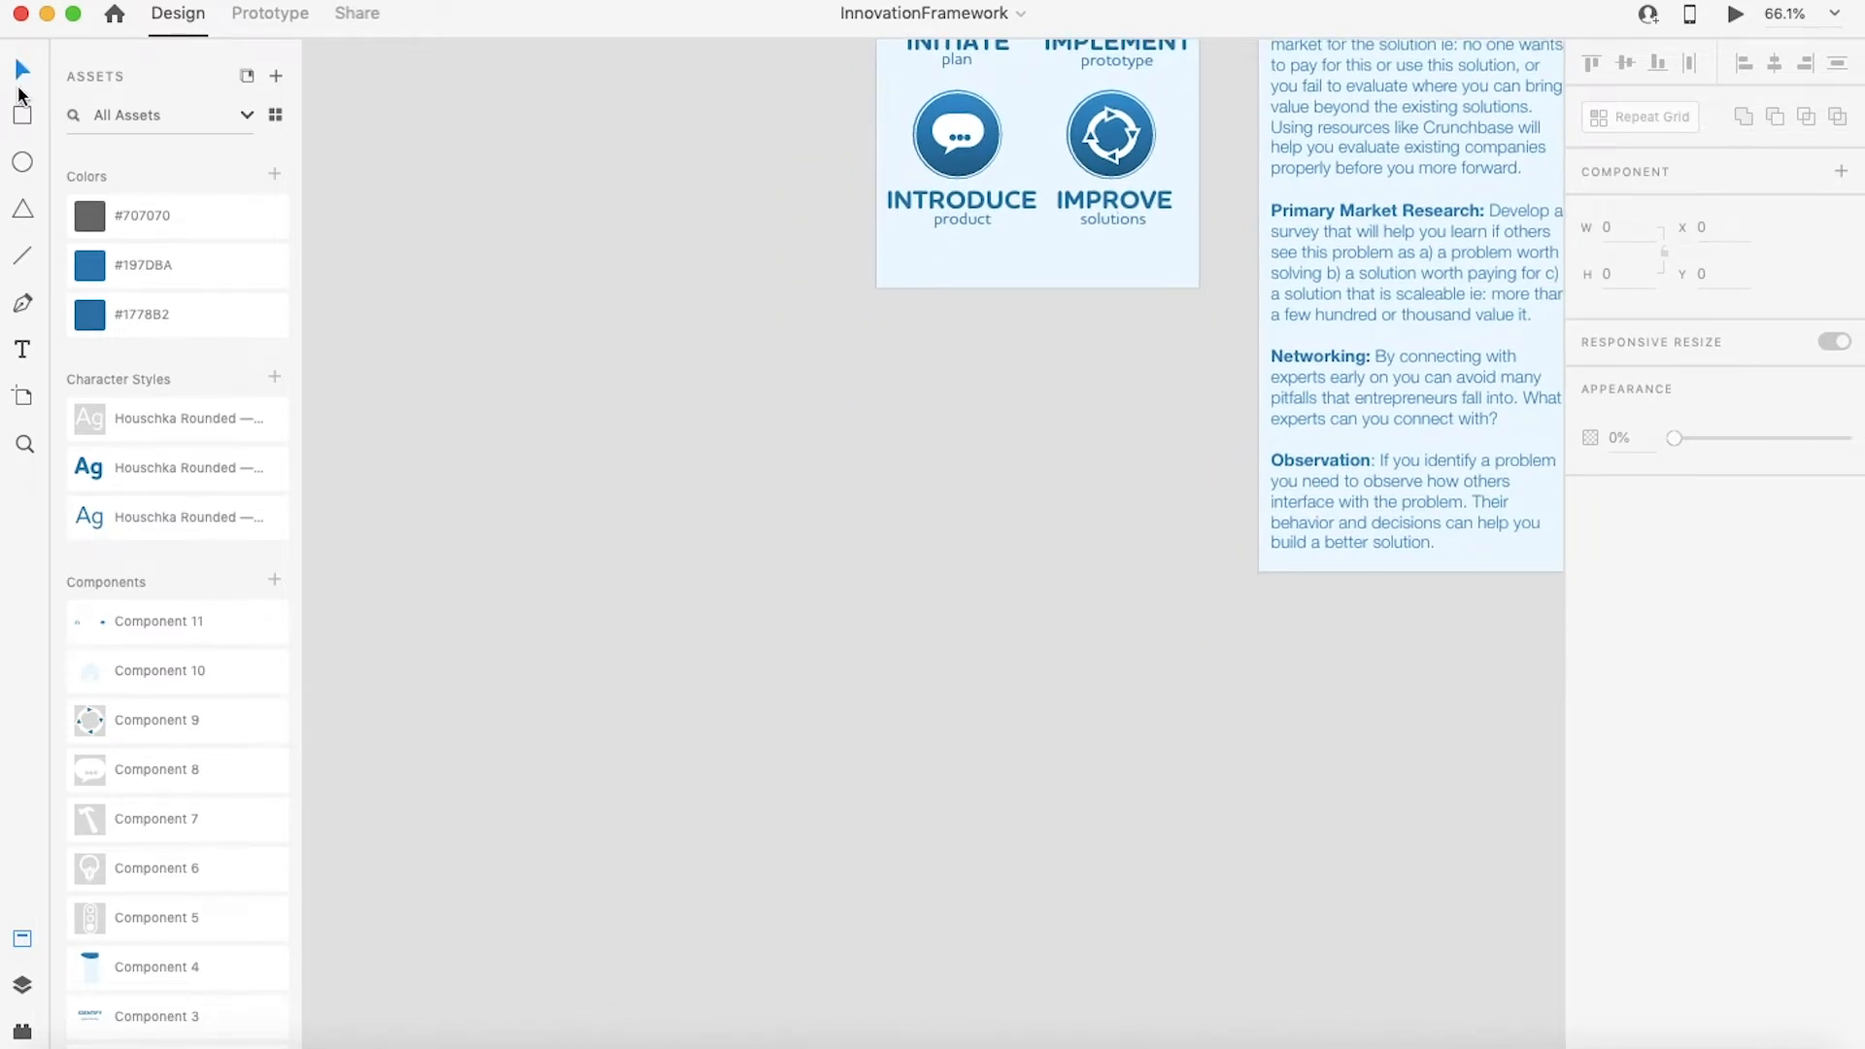
# Step: Open the home screen and return to the InnovationFramework document window
pyautogui.click(116, 16)
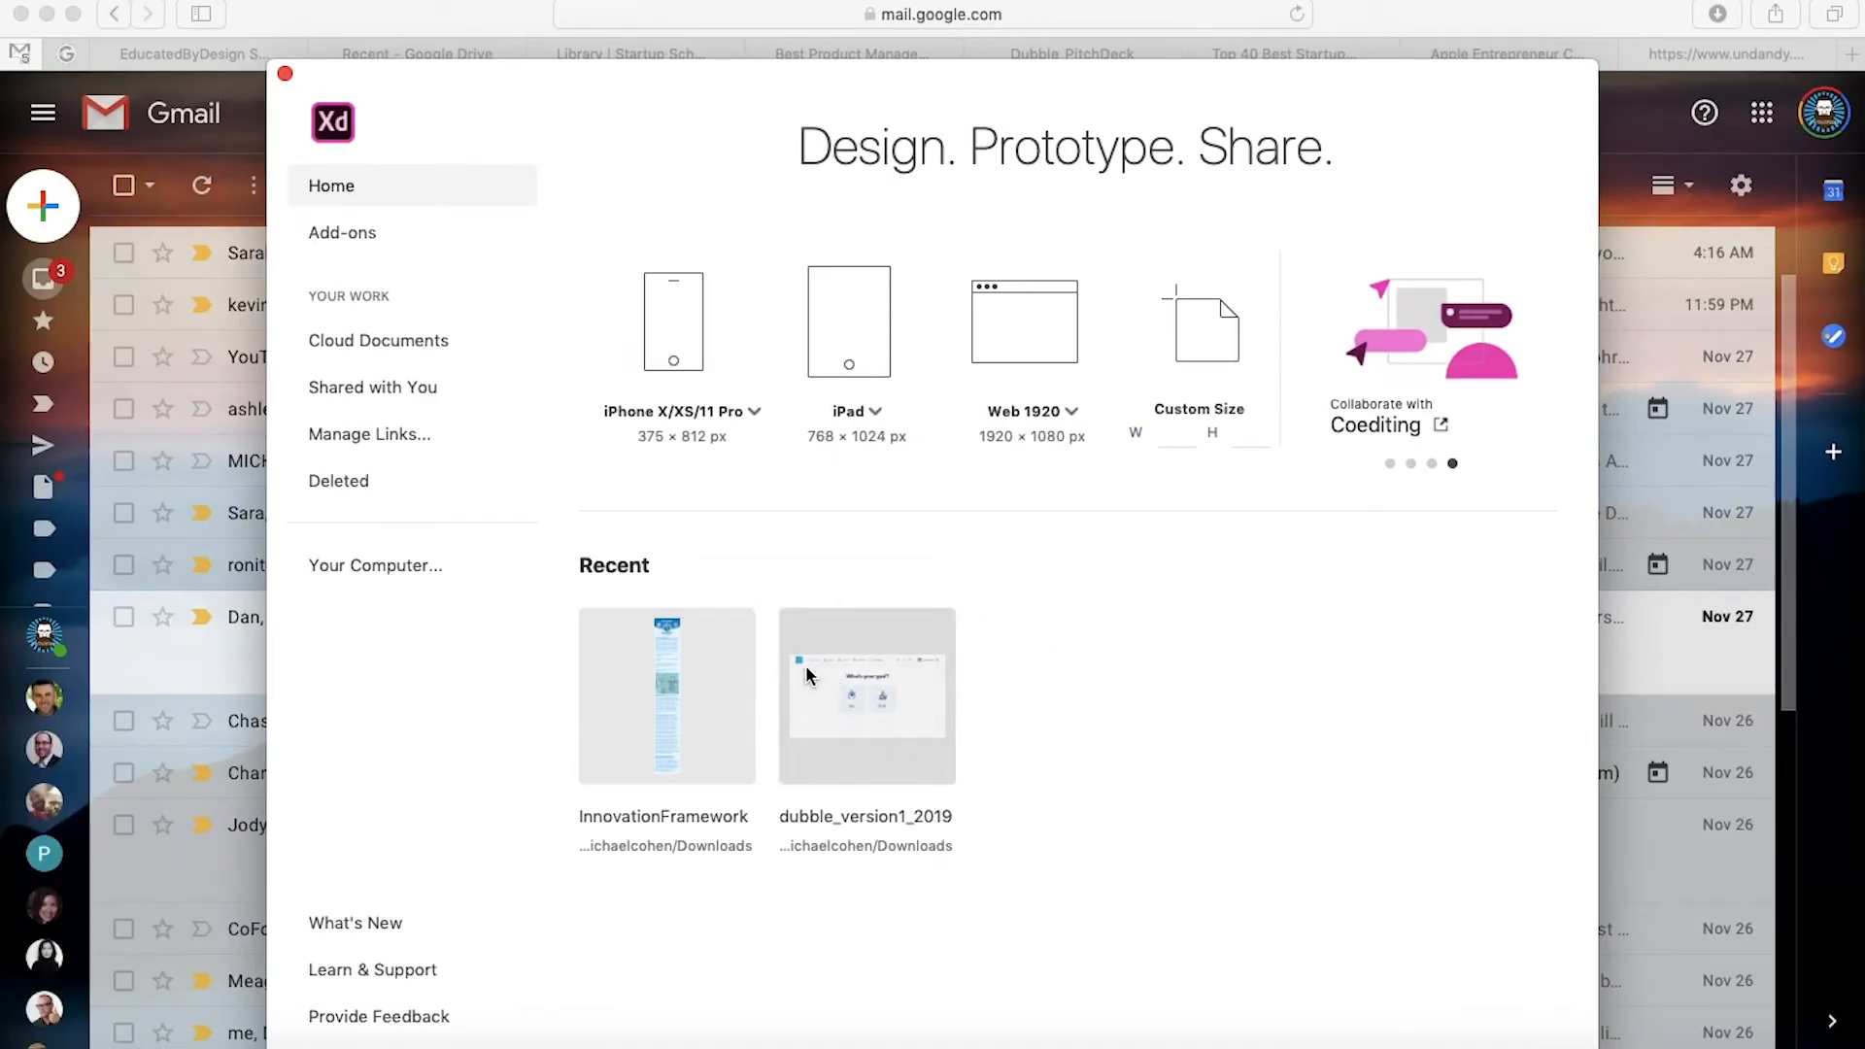
pyautogui.hotkey('ctrl', 'Up')
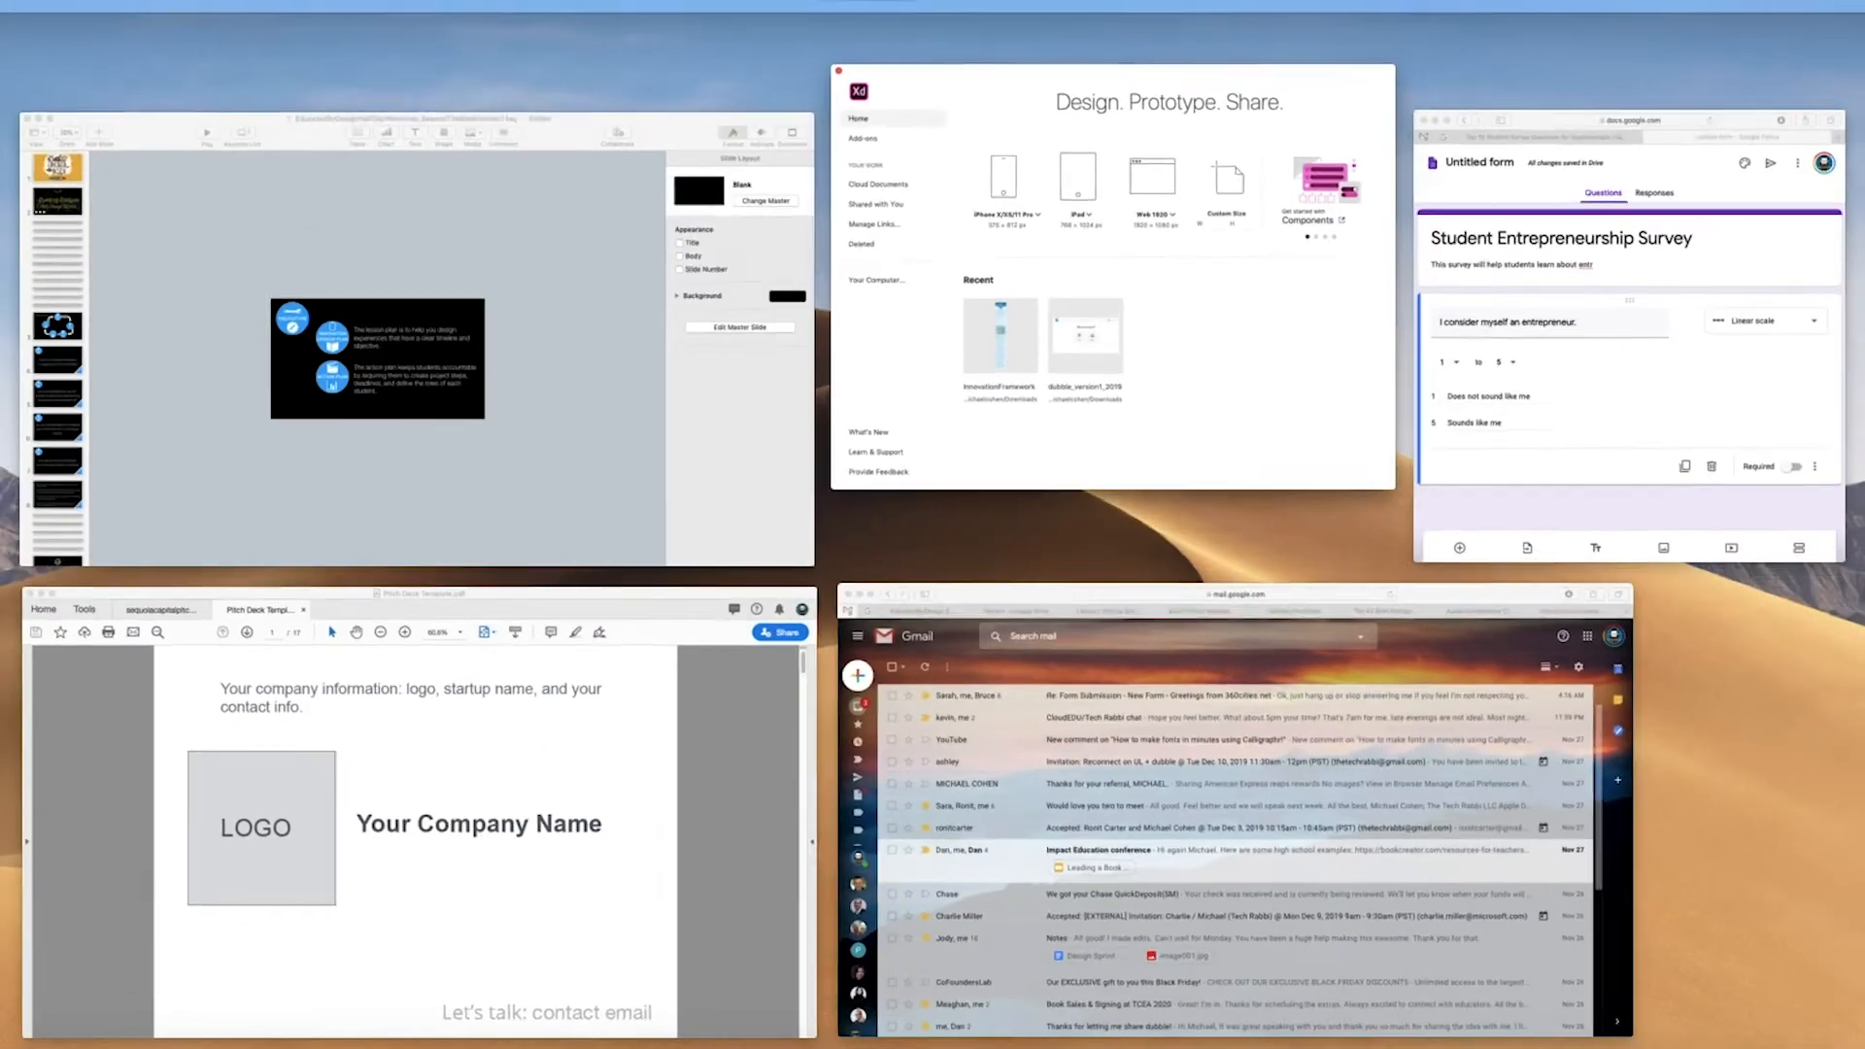
pyautogui.click(1053, 29)
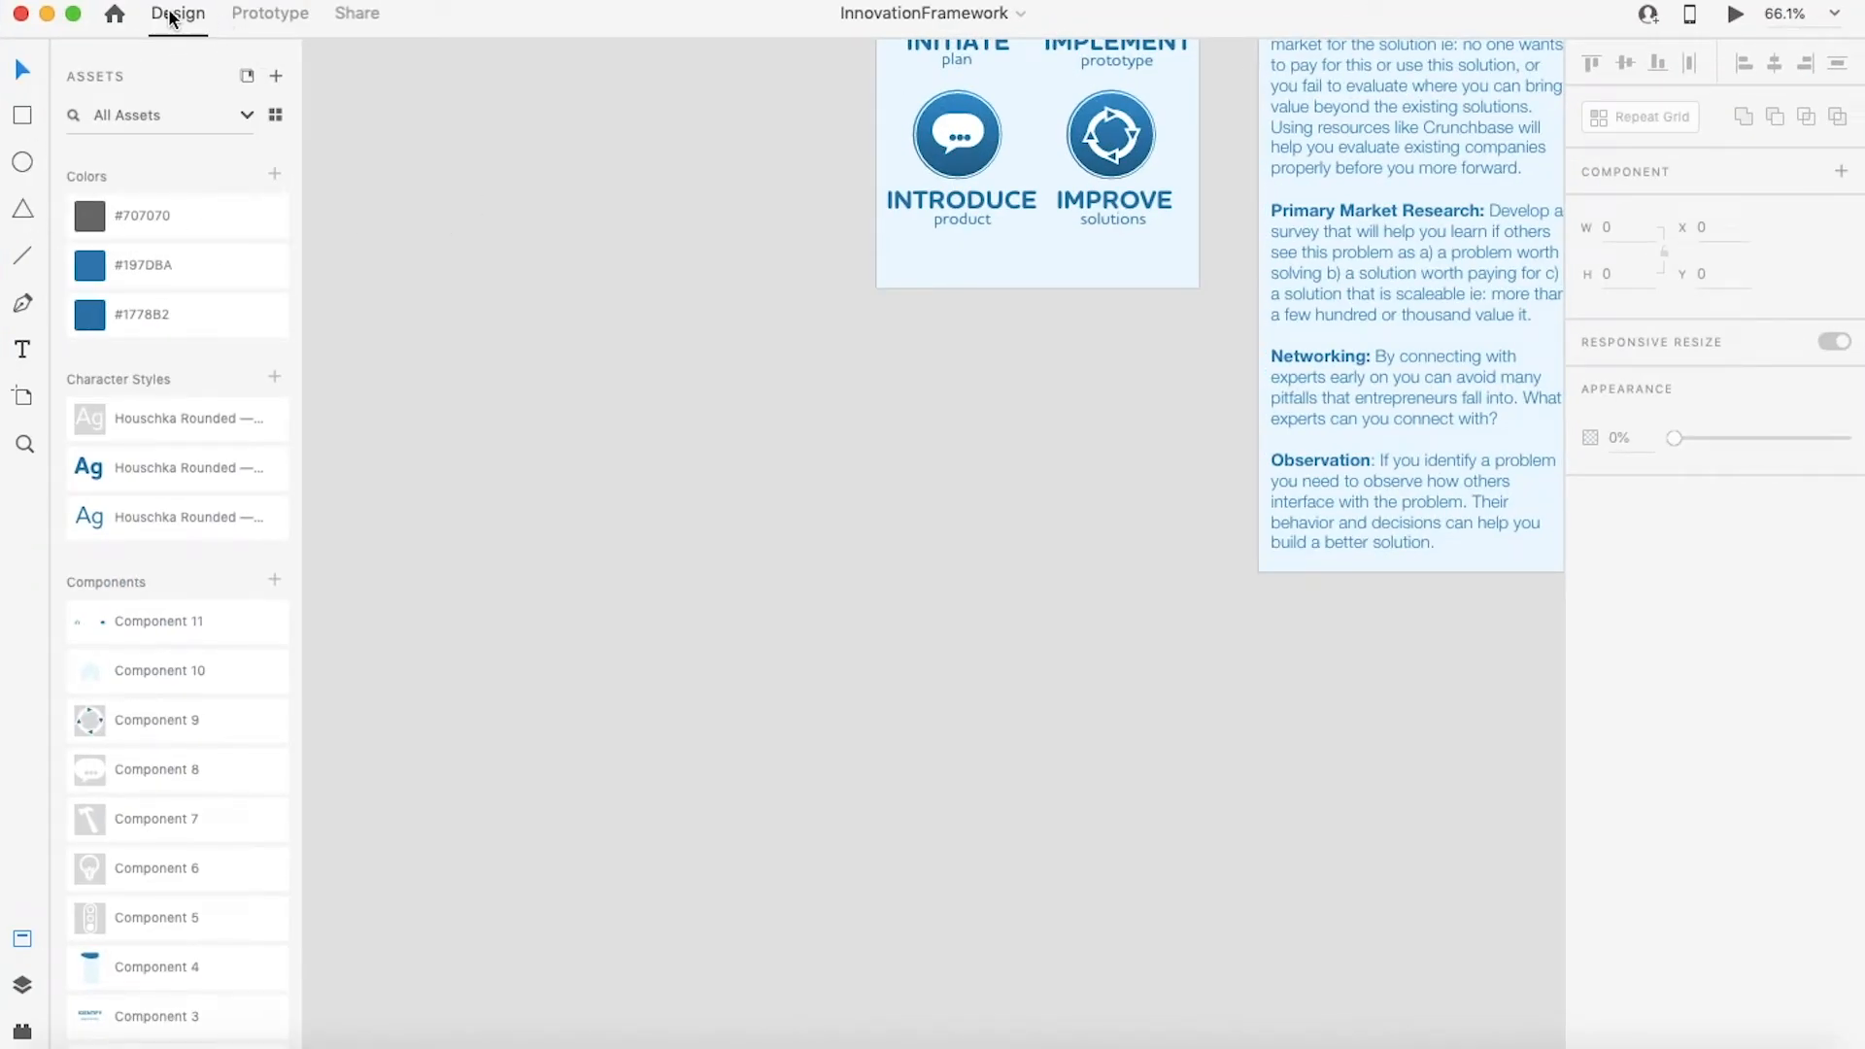
# Step: Switch among the Design, Prototype and Share workspaces and inspect a character style in the assets
pyautogui.click(250, 22)
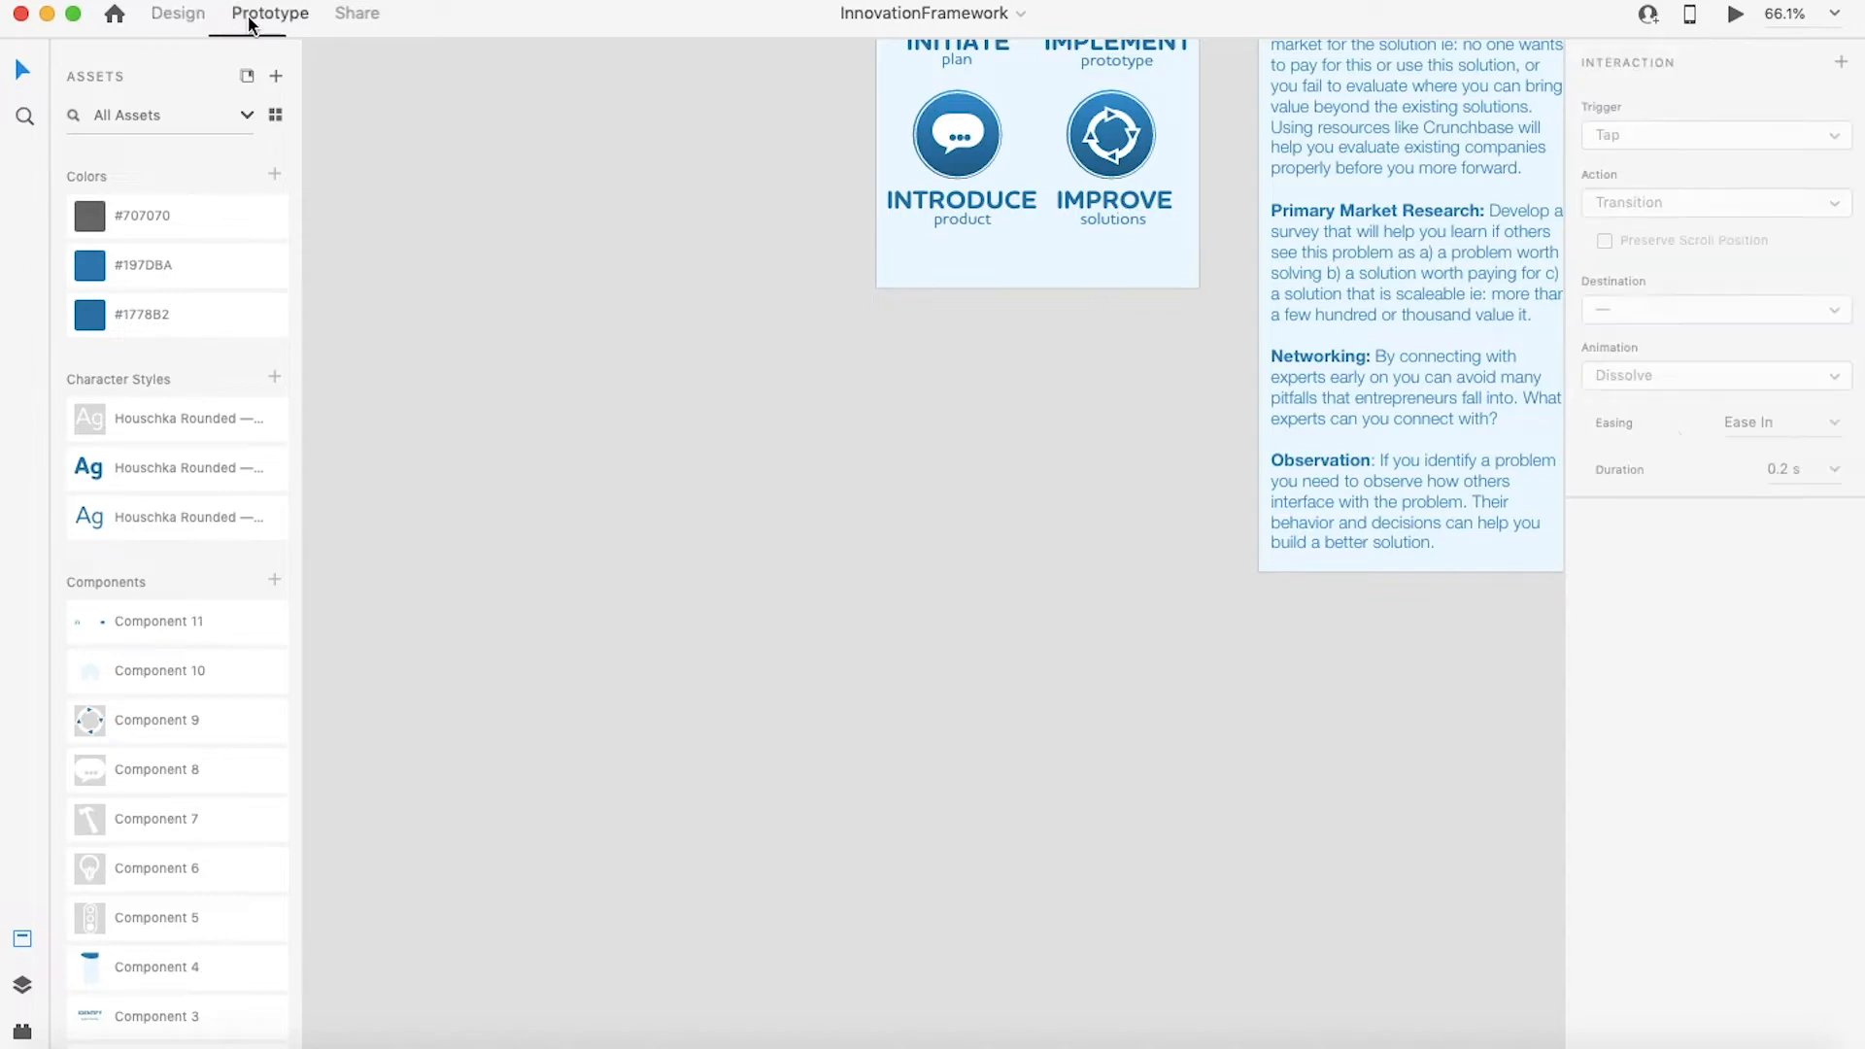
pyautogui.click(355, 14)
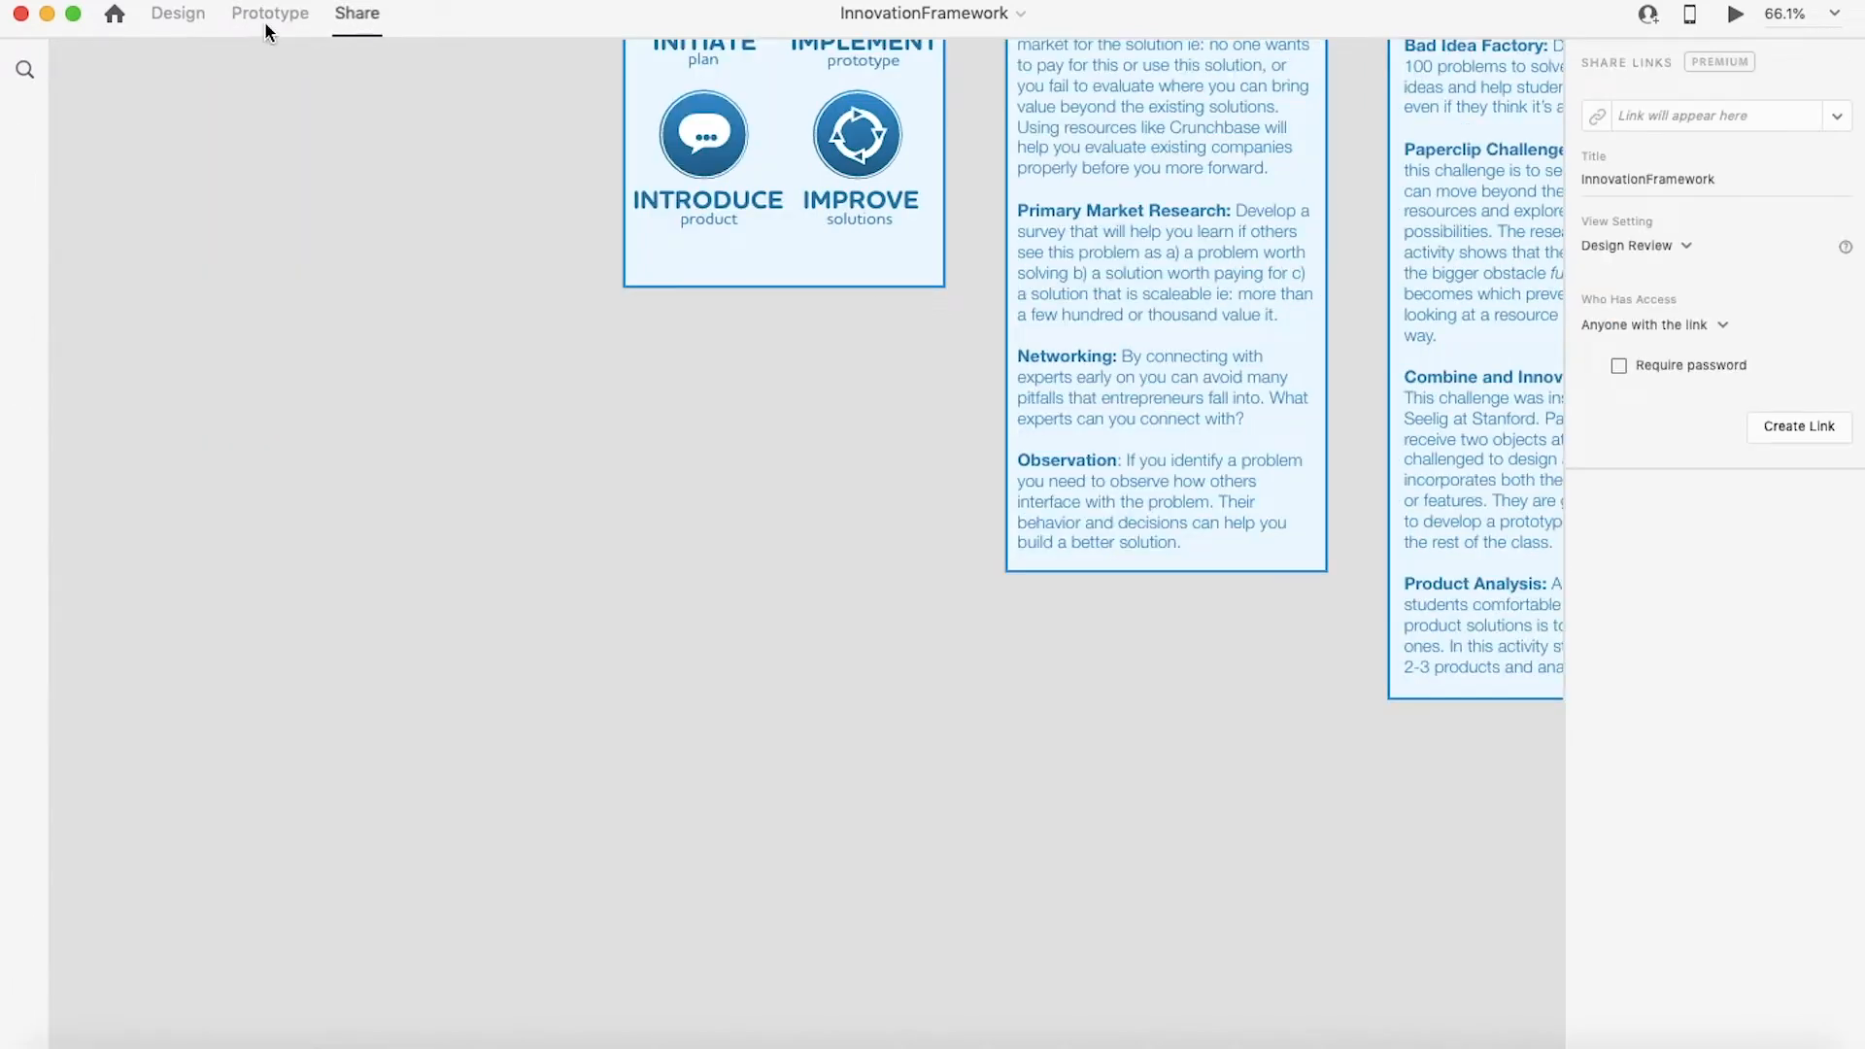
pyautogui.click(177, 14)
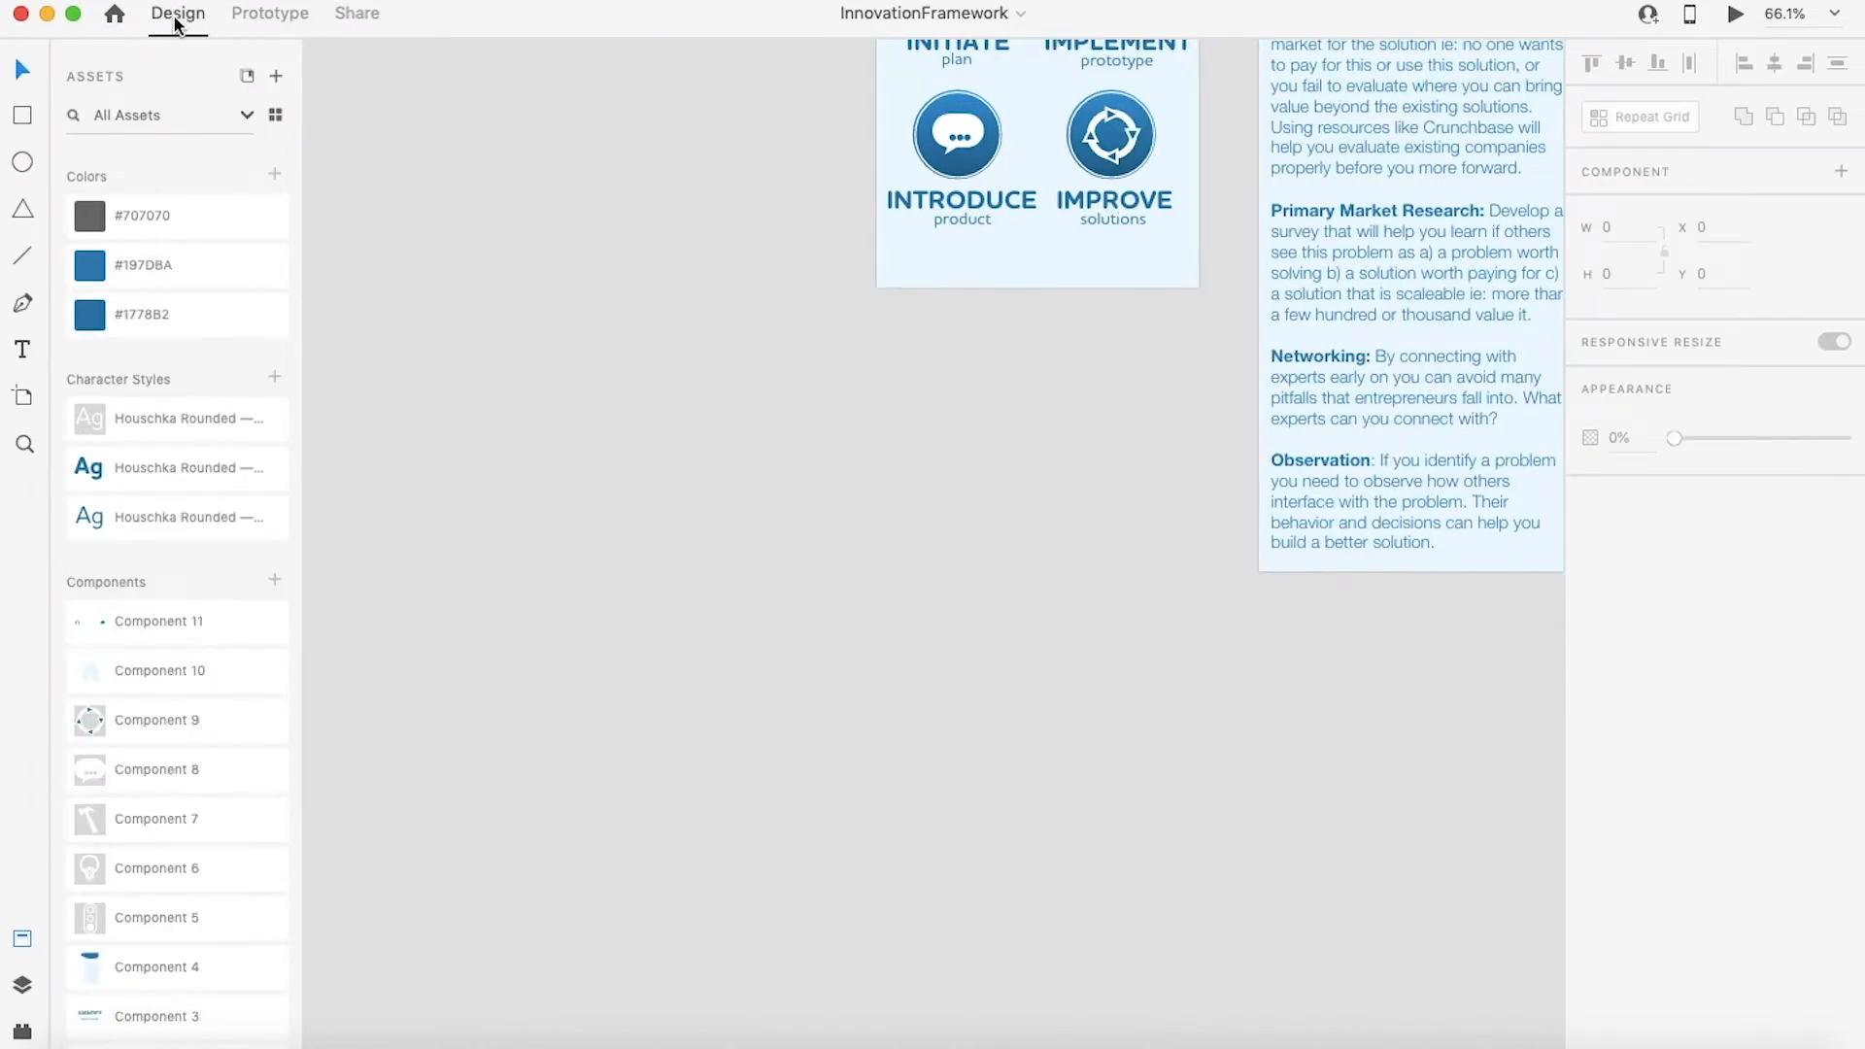
pyautogui.click(256, 20)
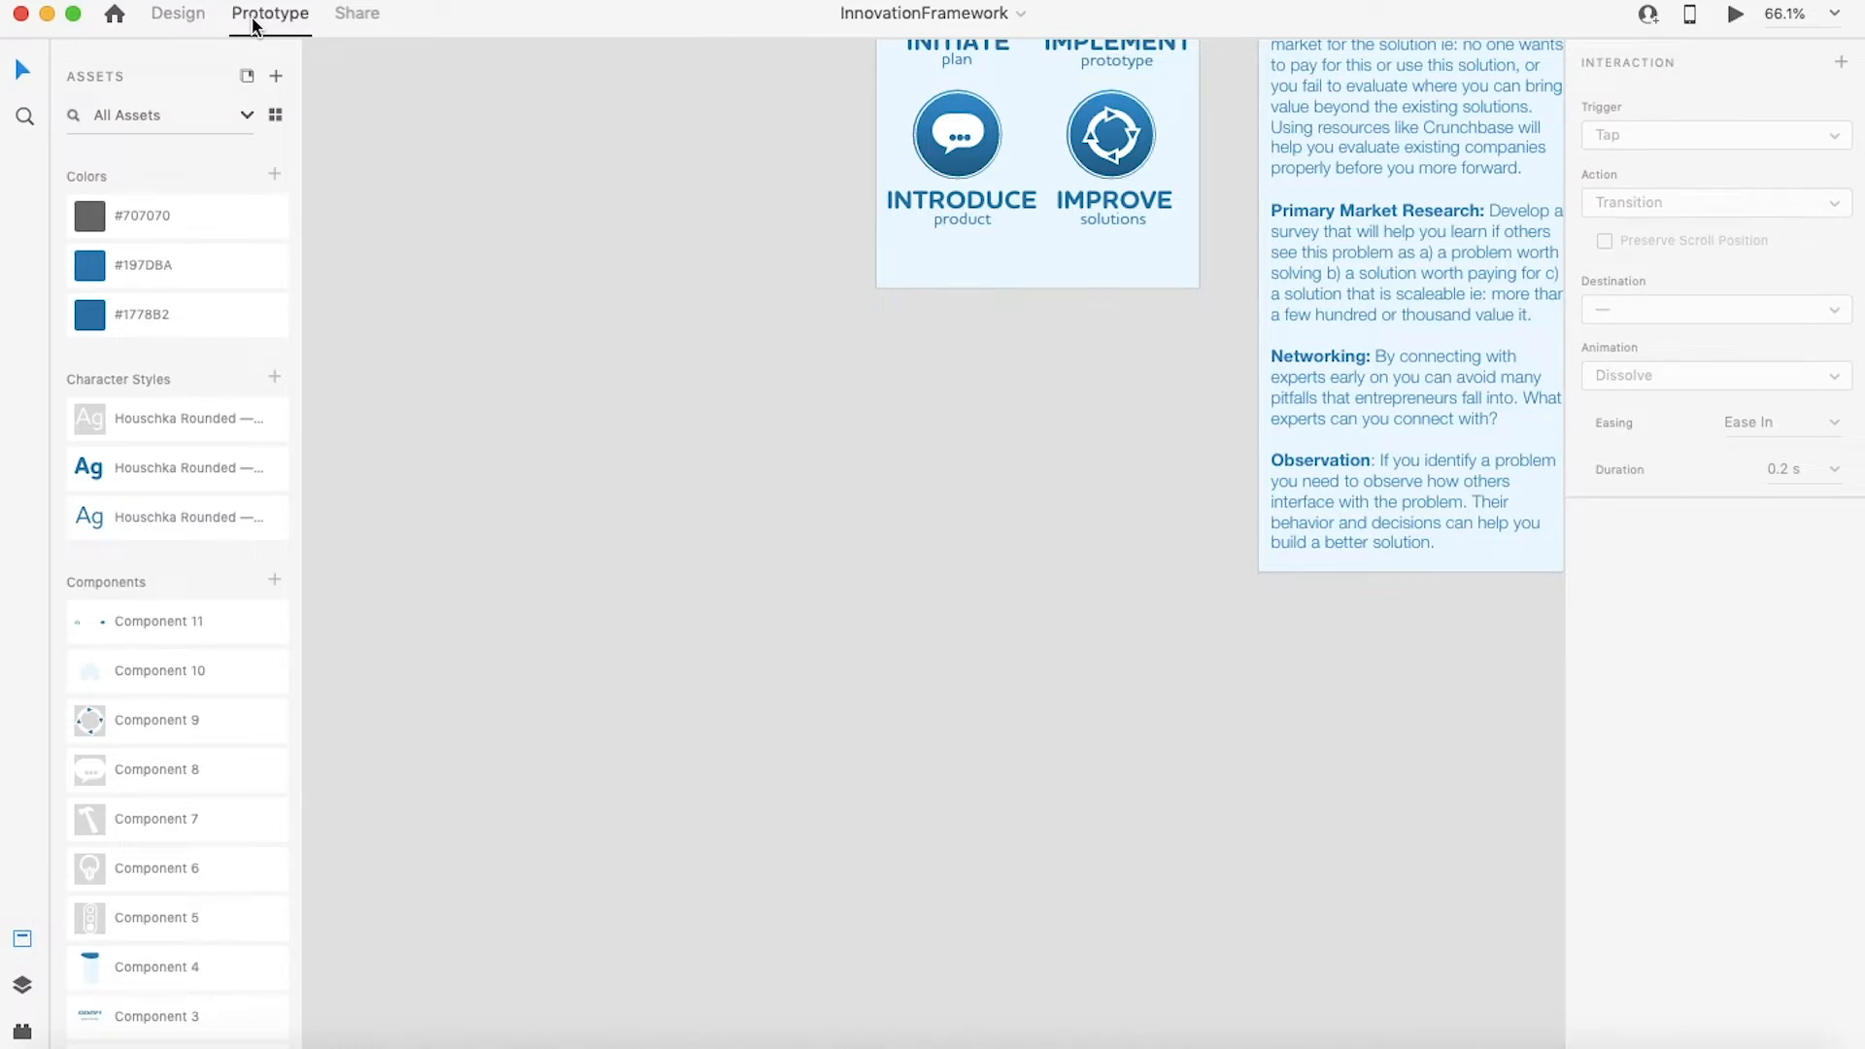
pyautogui.click(177, 26)
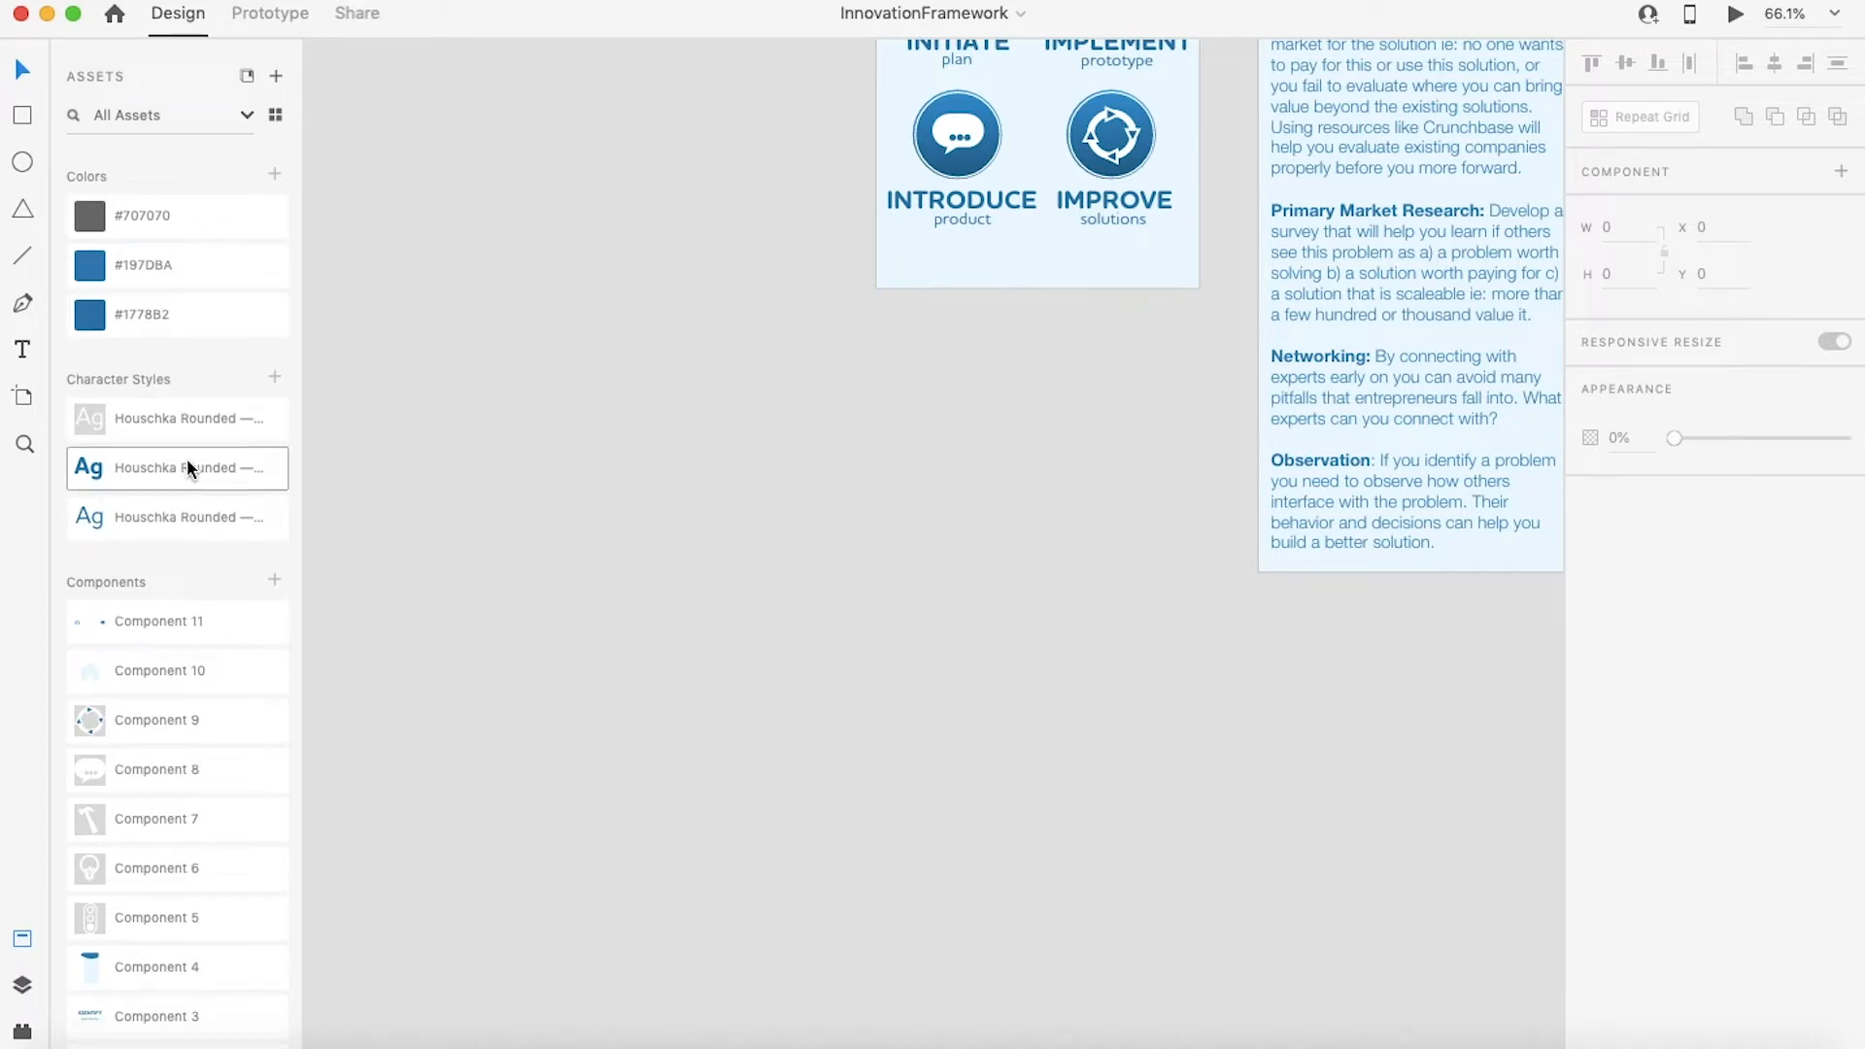
pyautogui.moveTo(187, 460)
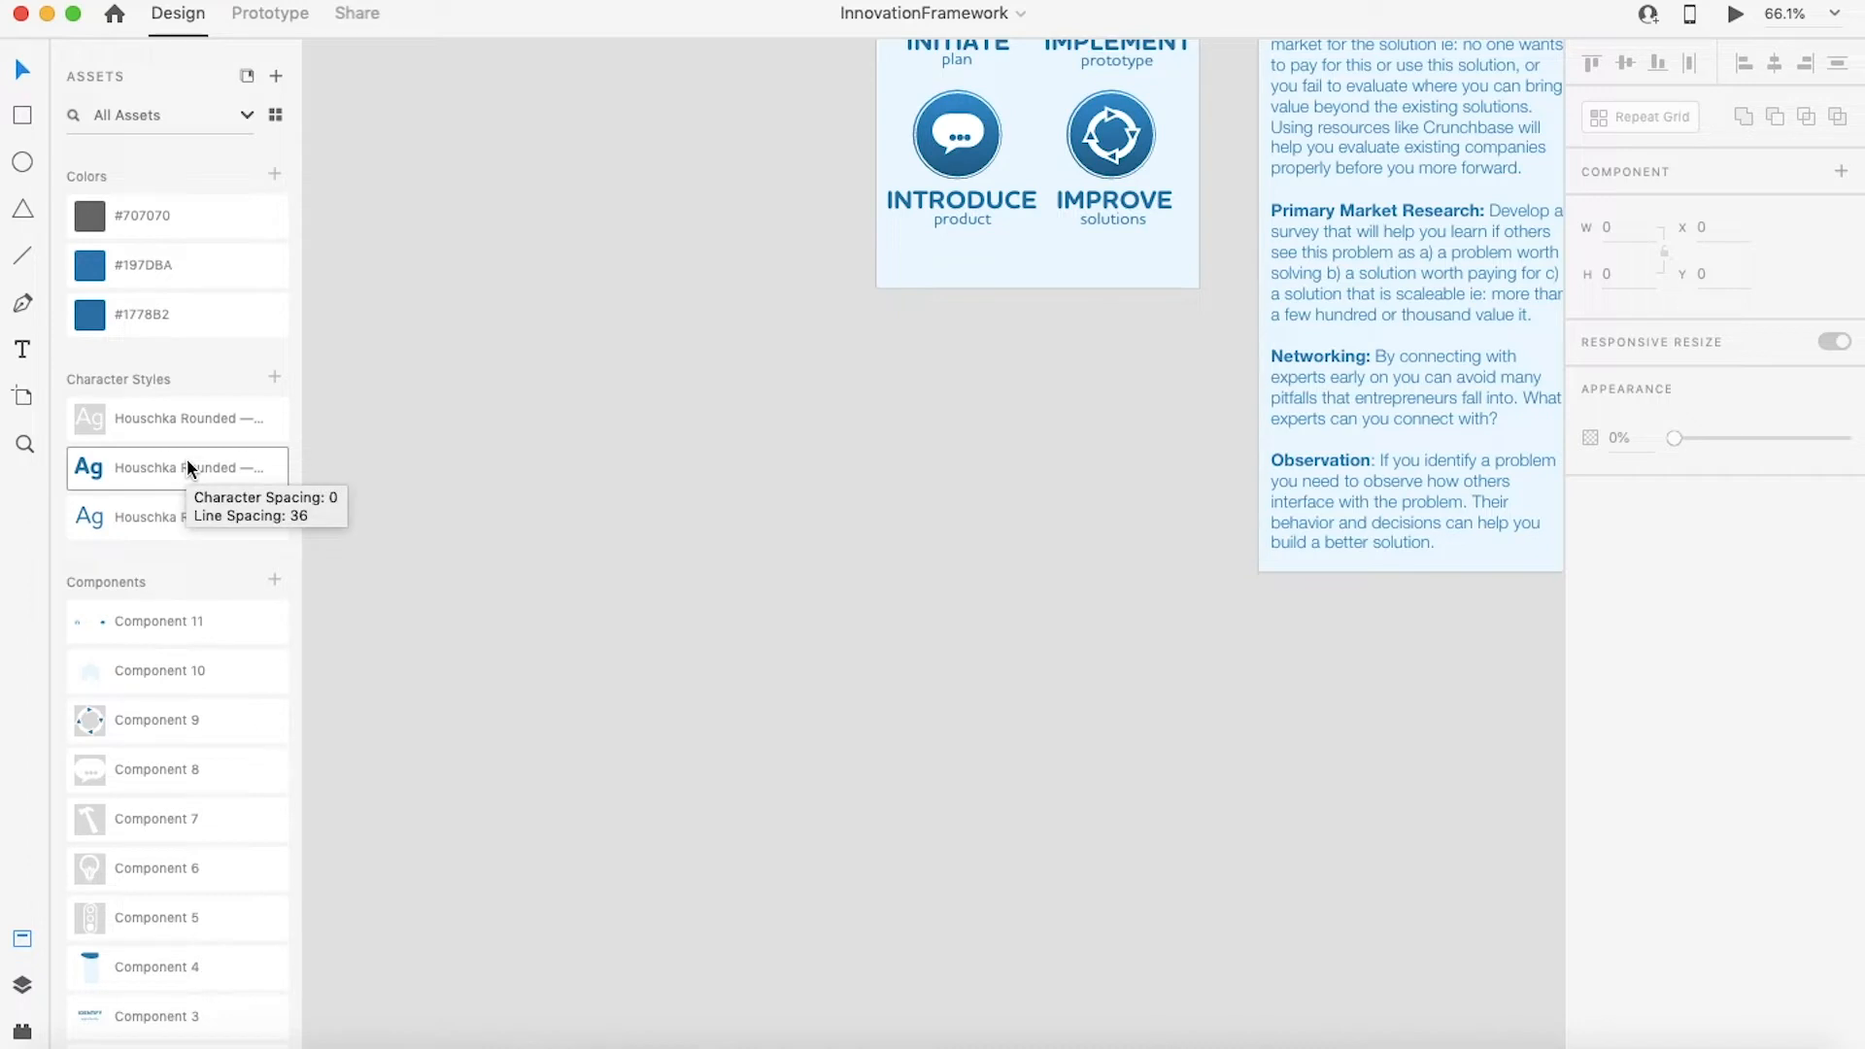
pyautogui.moveTo(149, 667)
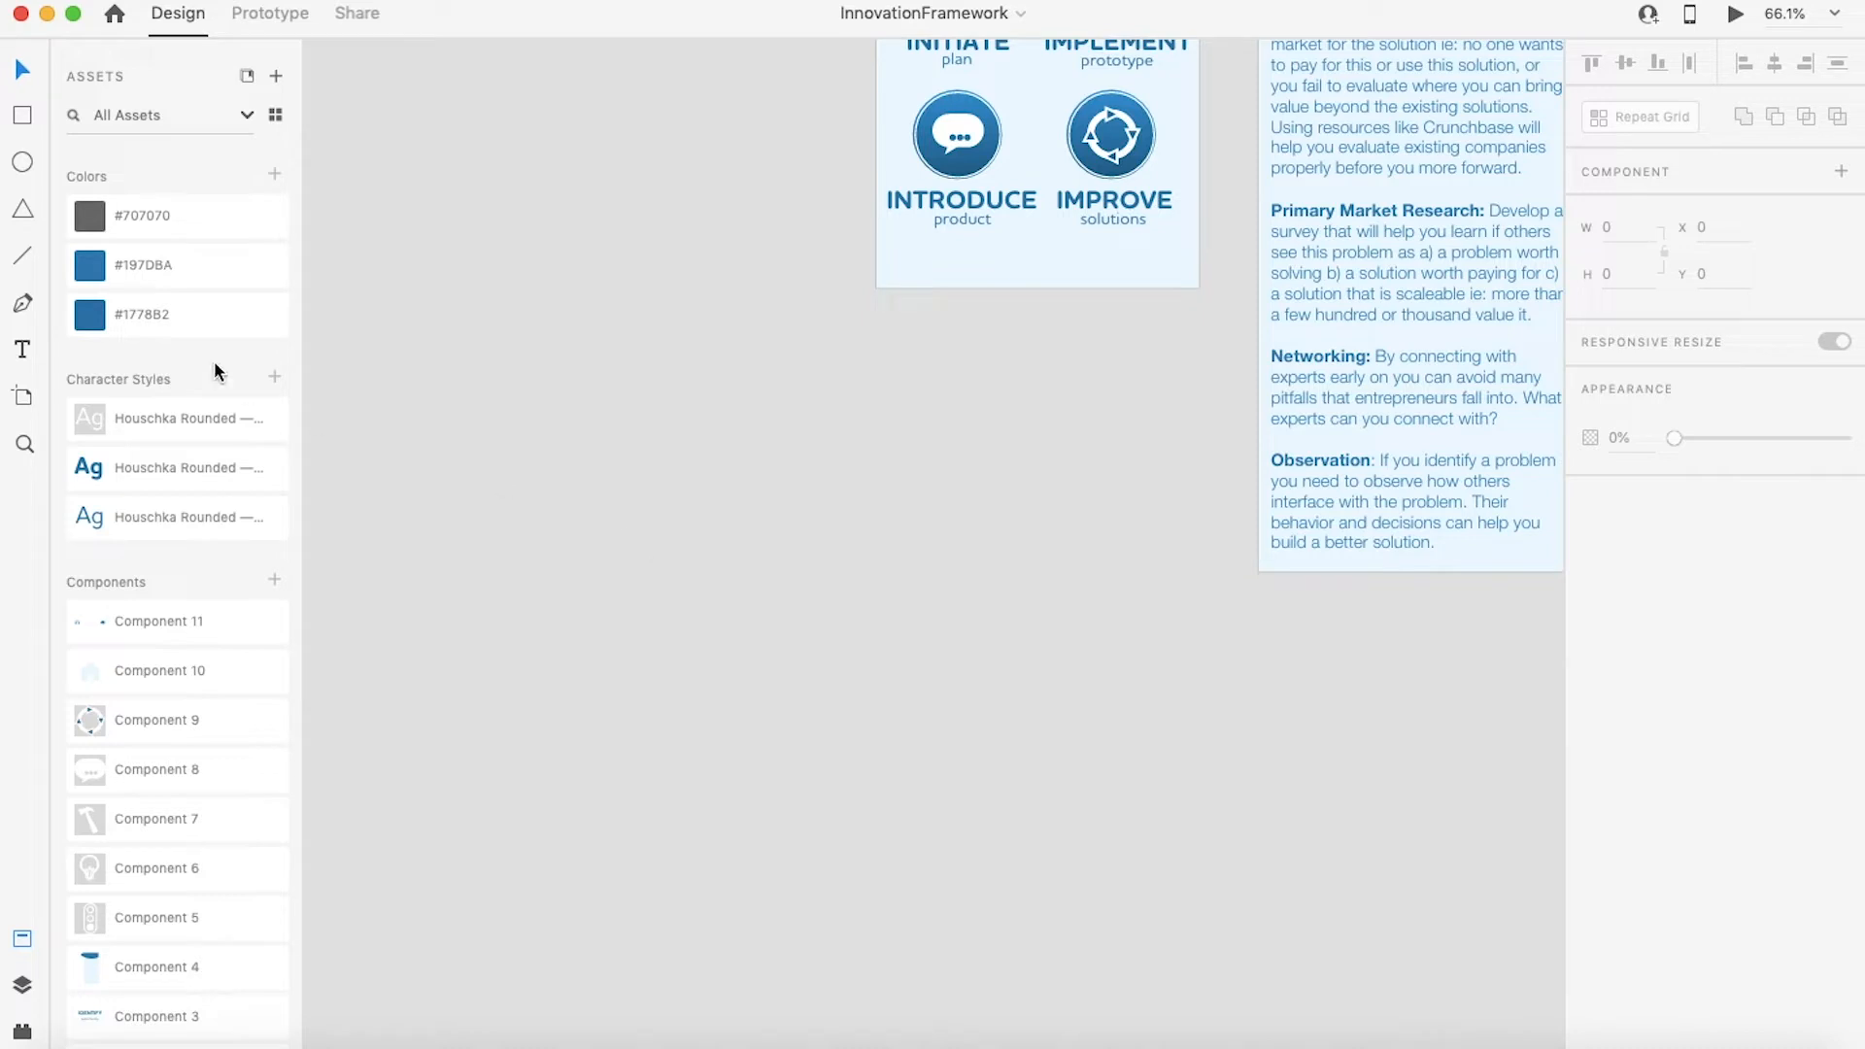
# Step: Draw a rectangle about 452 by 225 px below the artboards and round its corners to radius 41
pyautogui.click(25, 116)
pyautogui.moveTo(591, 554)
pyautogui.mouseDown()
pyautogui.moveTo(924, 683)
pyautogui.moveTo(733, 774)
pyautogui.moveTo(958, 693)
pyautogui.moveTo(978, 747)
pyautogui.mouseUp()
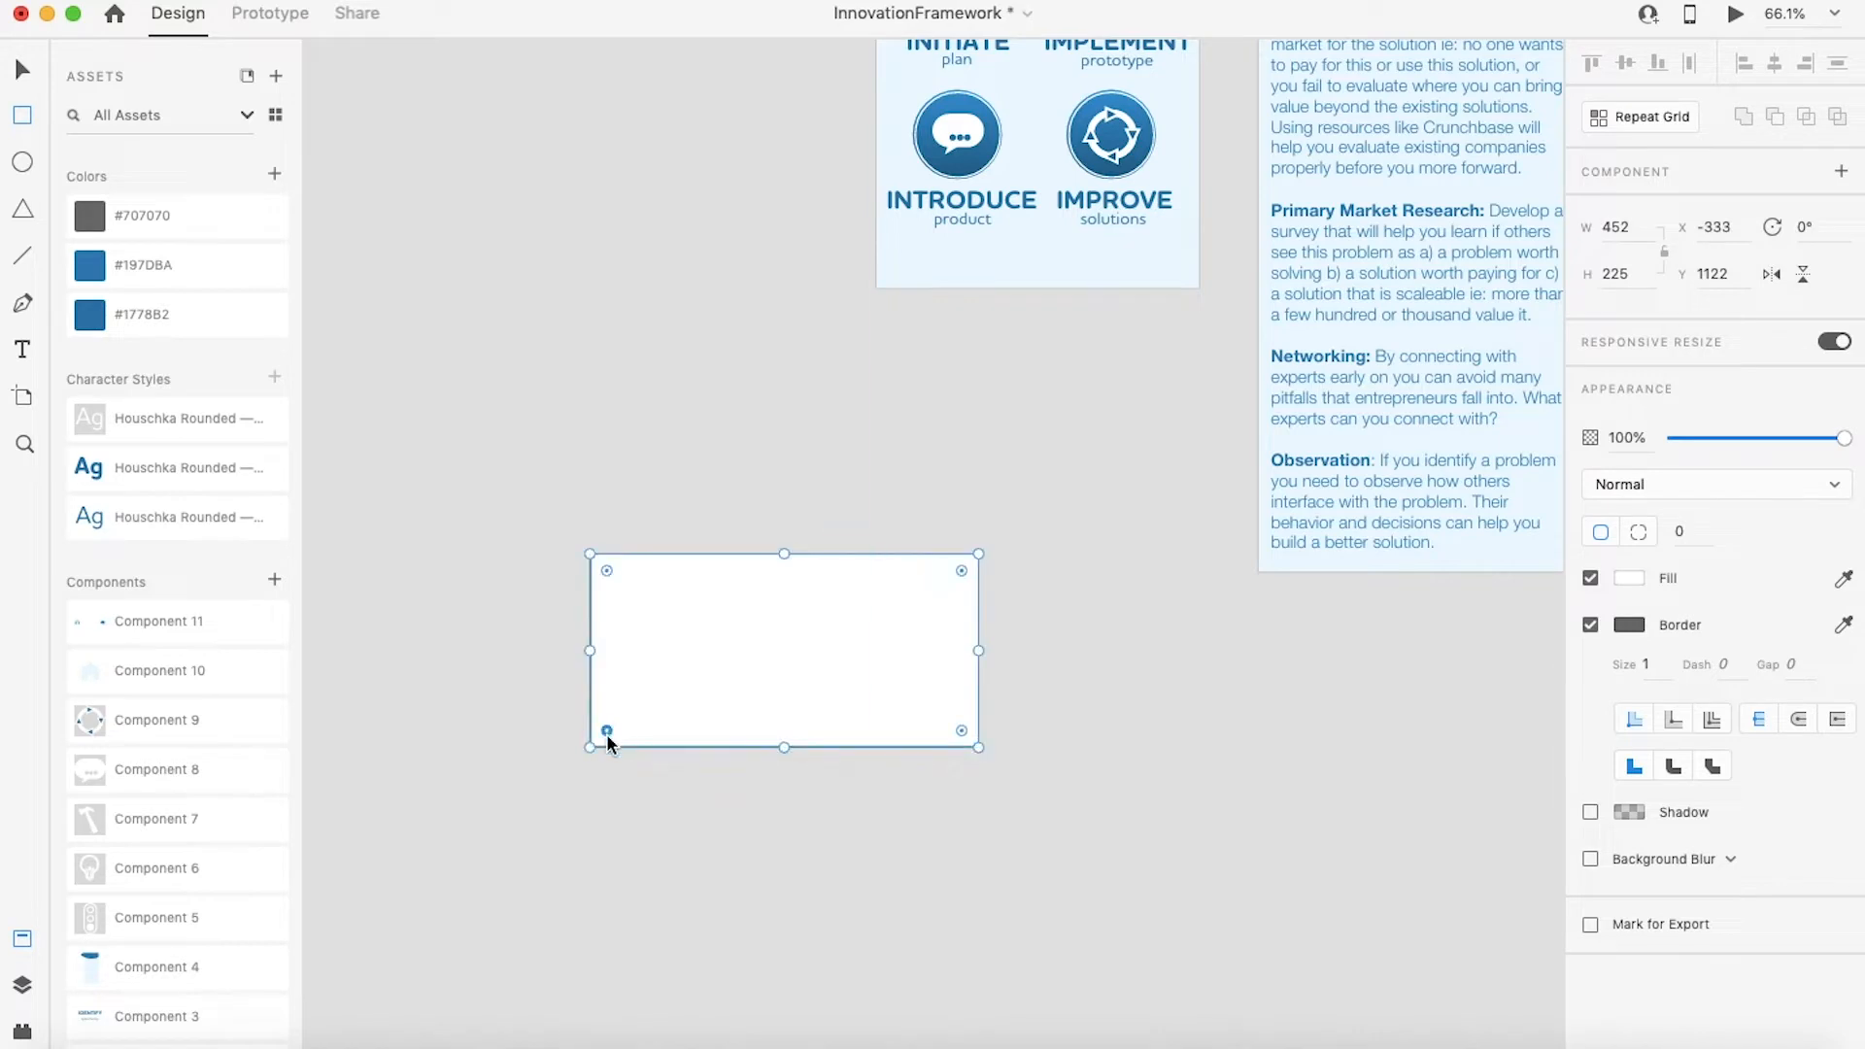
pyautogui.moveTo(608, 733)
pyautogui.mouseDown()
pyautogui.moveTo(696, 681)
pyautogui.moveTo(618, 716)
pyautogui.mouseUp()
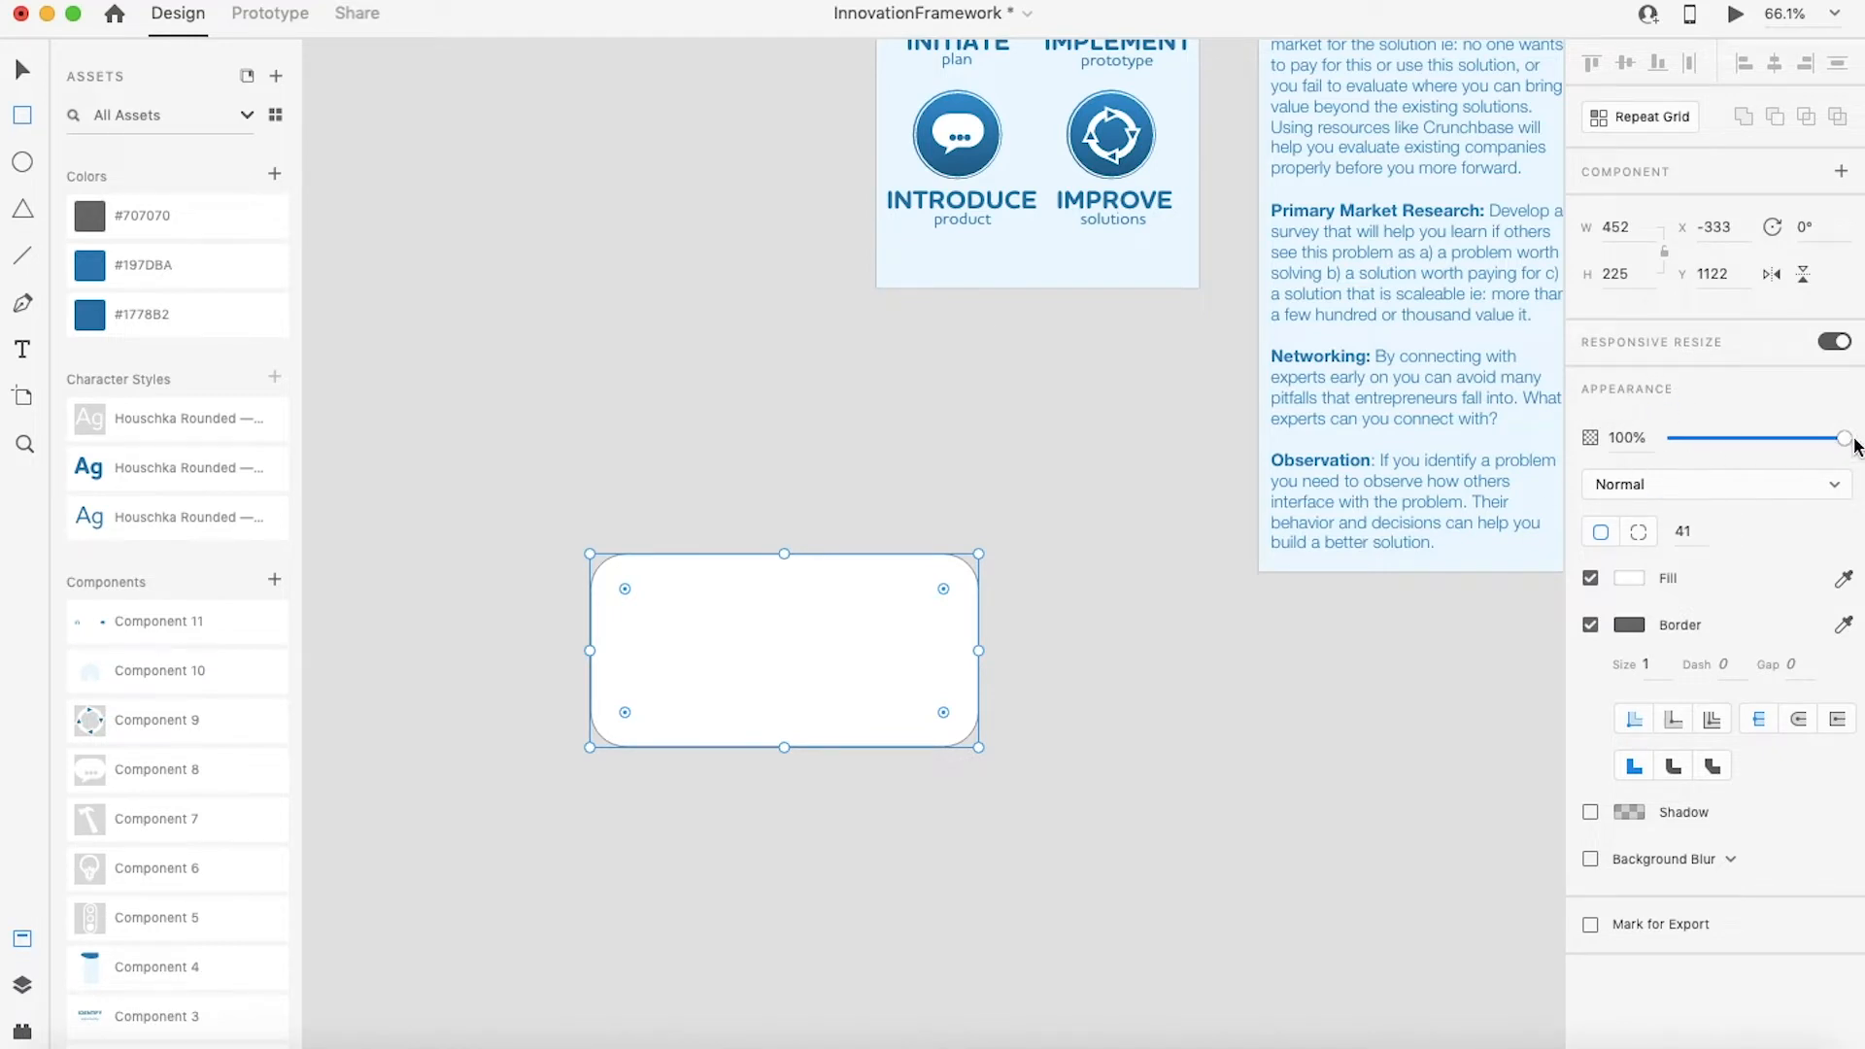
# Step: Fill the rectangle with the blue sampled from the INTRODUCE icon using the fill eyedropper
pyautogui.click(1725, 439)
pyautogui.moveTo(1724, 439); pyautogui.dragTo(1843, 440)
pyautogui.click(1629, 579)
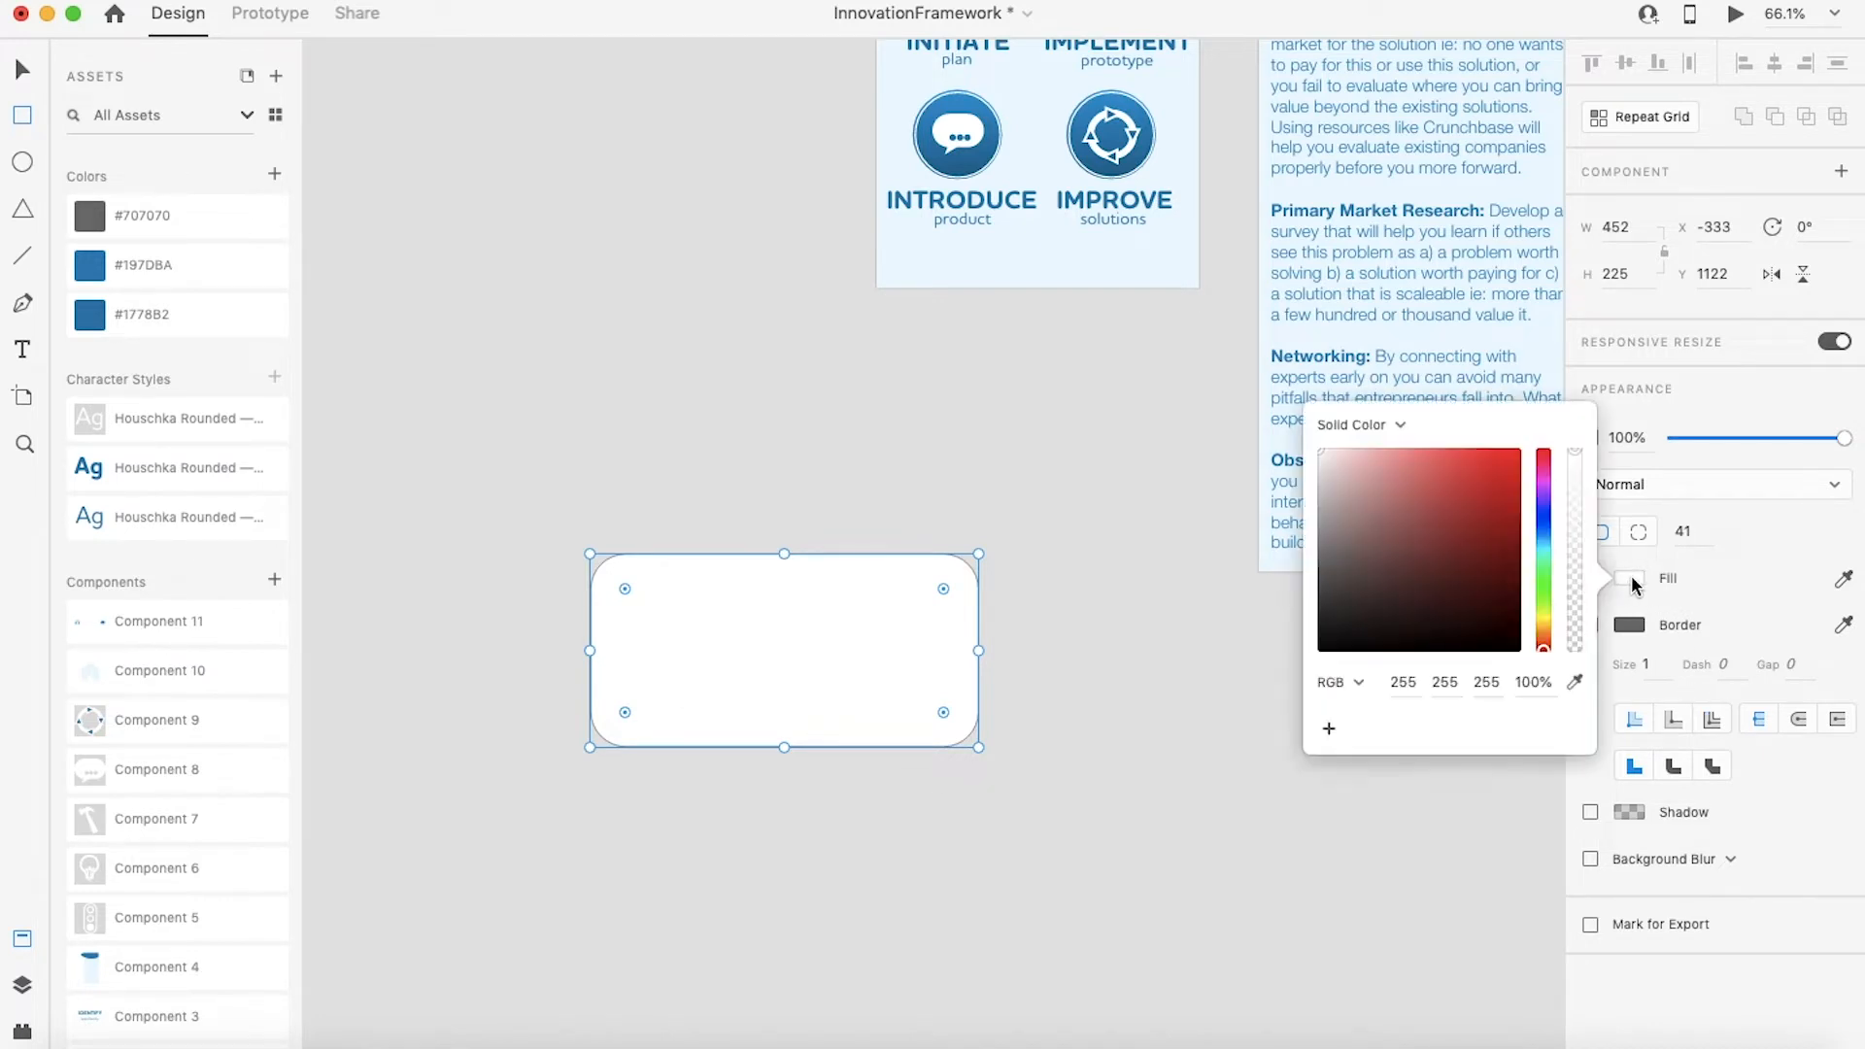
pyautogui.click(1499, 462)
pyautogui.click(1575, 682)
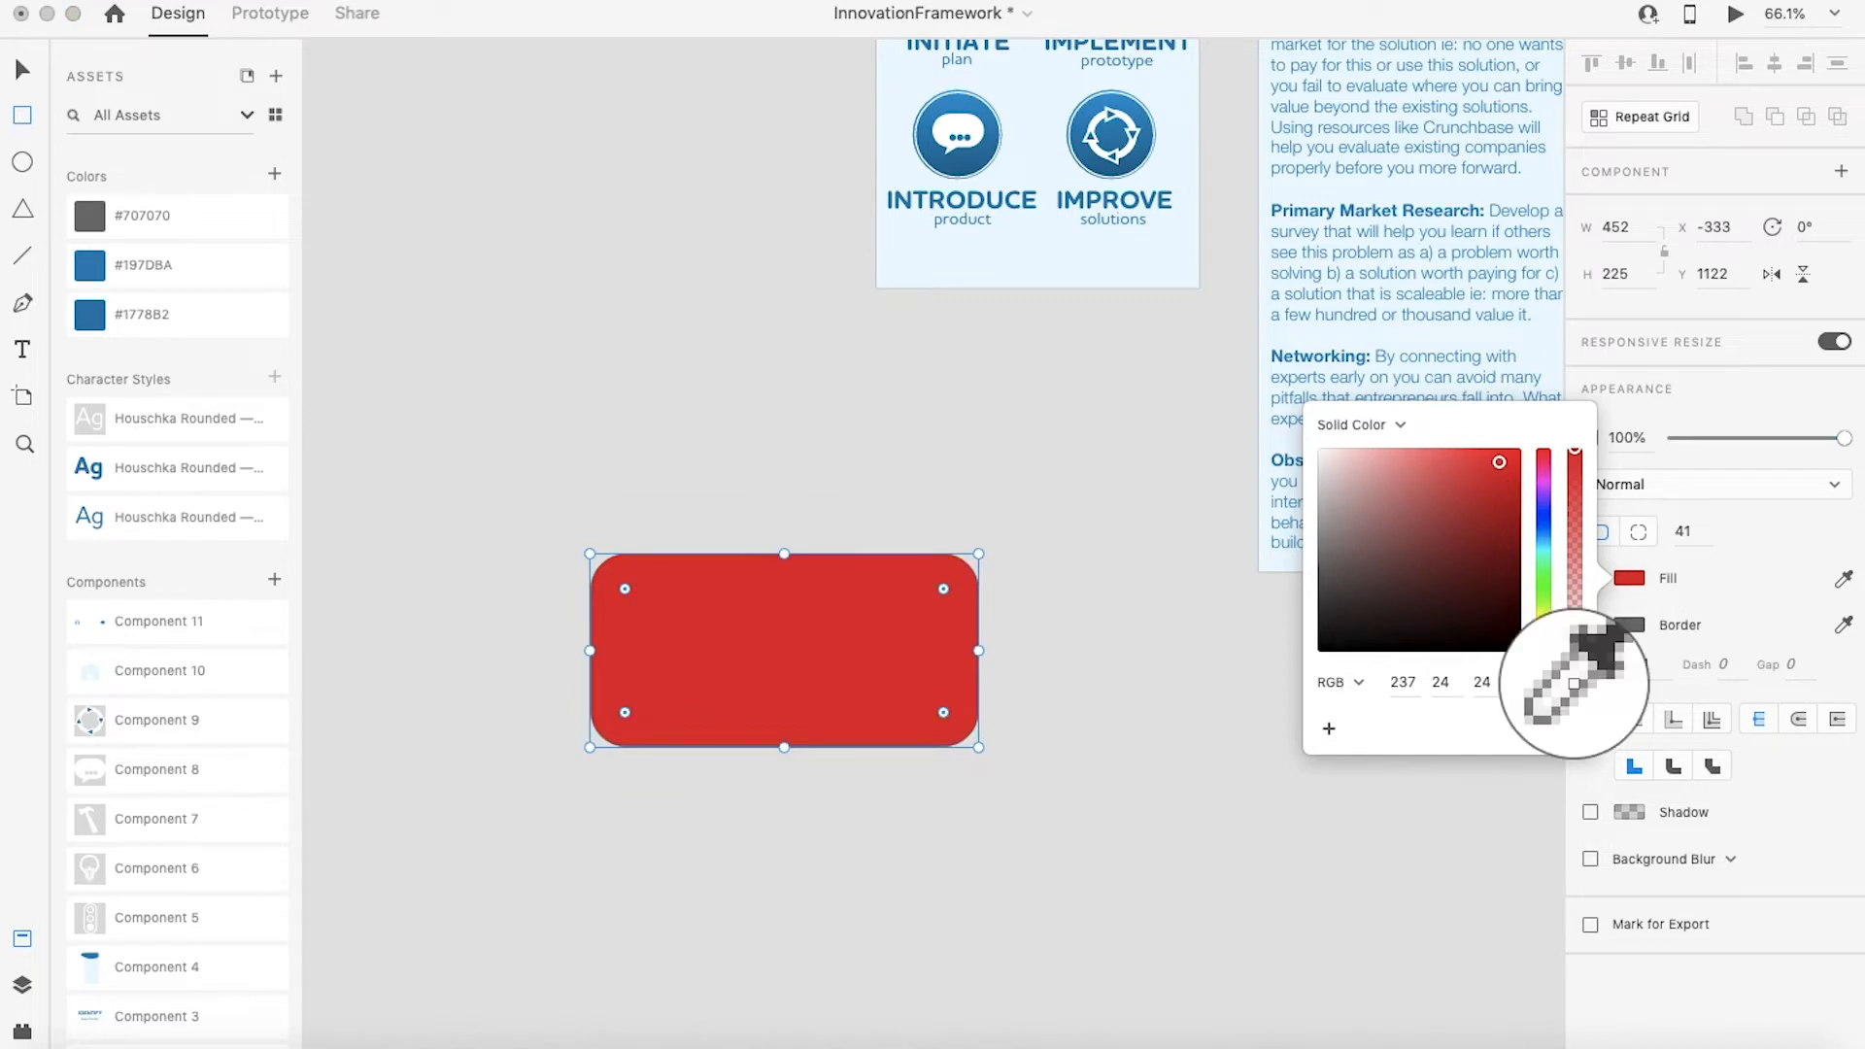
pyautogui.click(1110, 136)
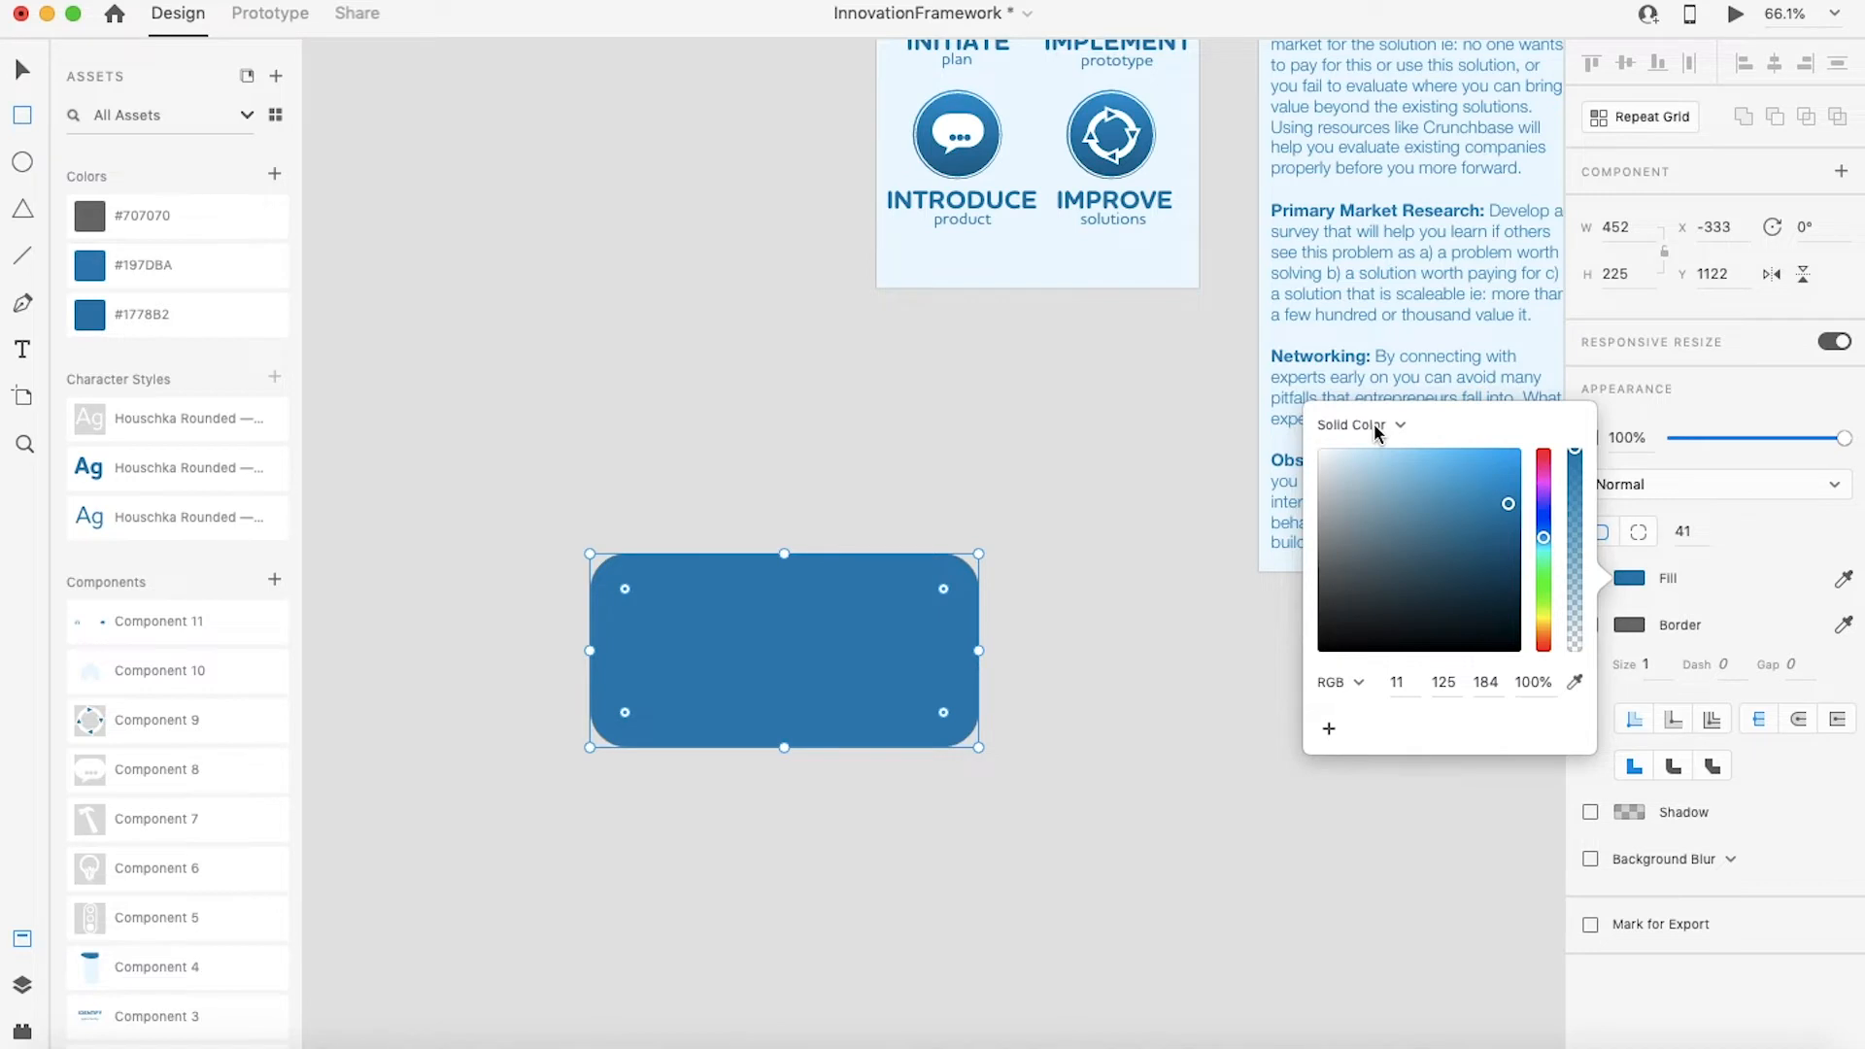
# Step: Change the rectangle's fill to a radial gradient and remove its border
pyautogui.click(1370, 425)
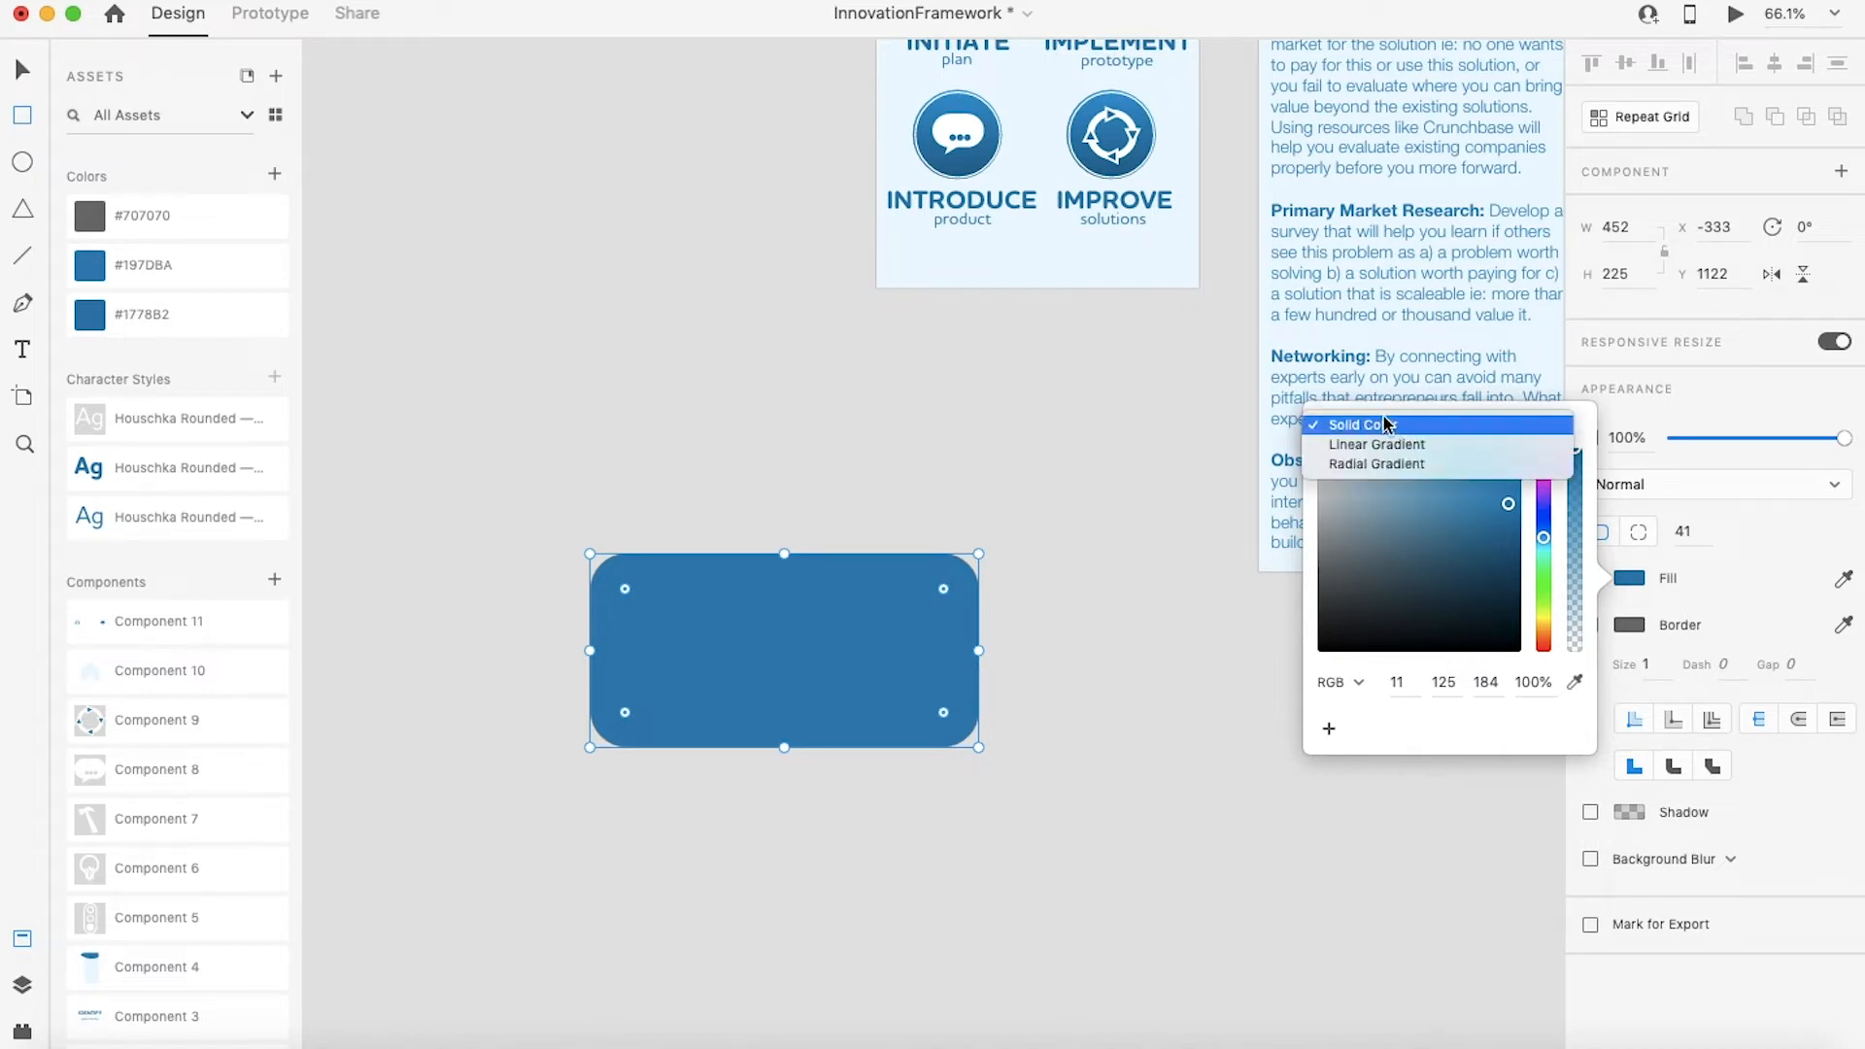
pyautogui.click(1355, 426)
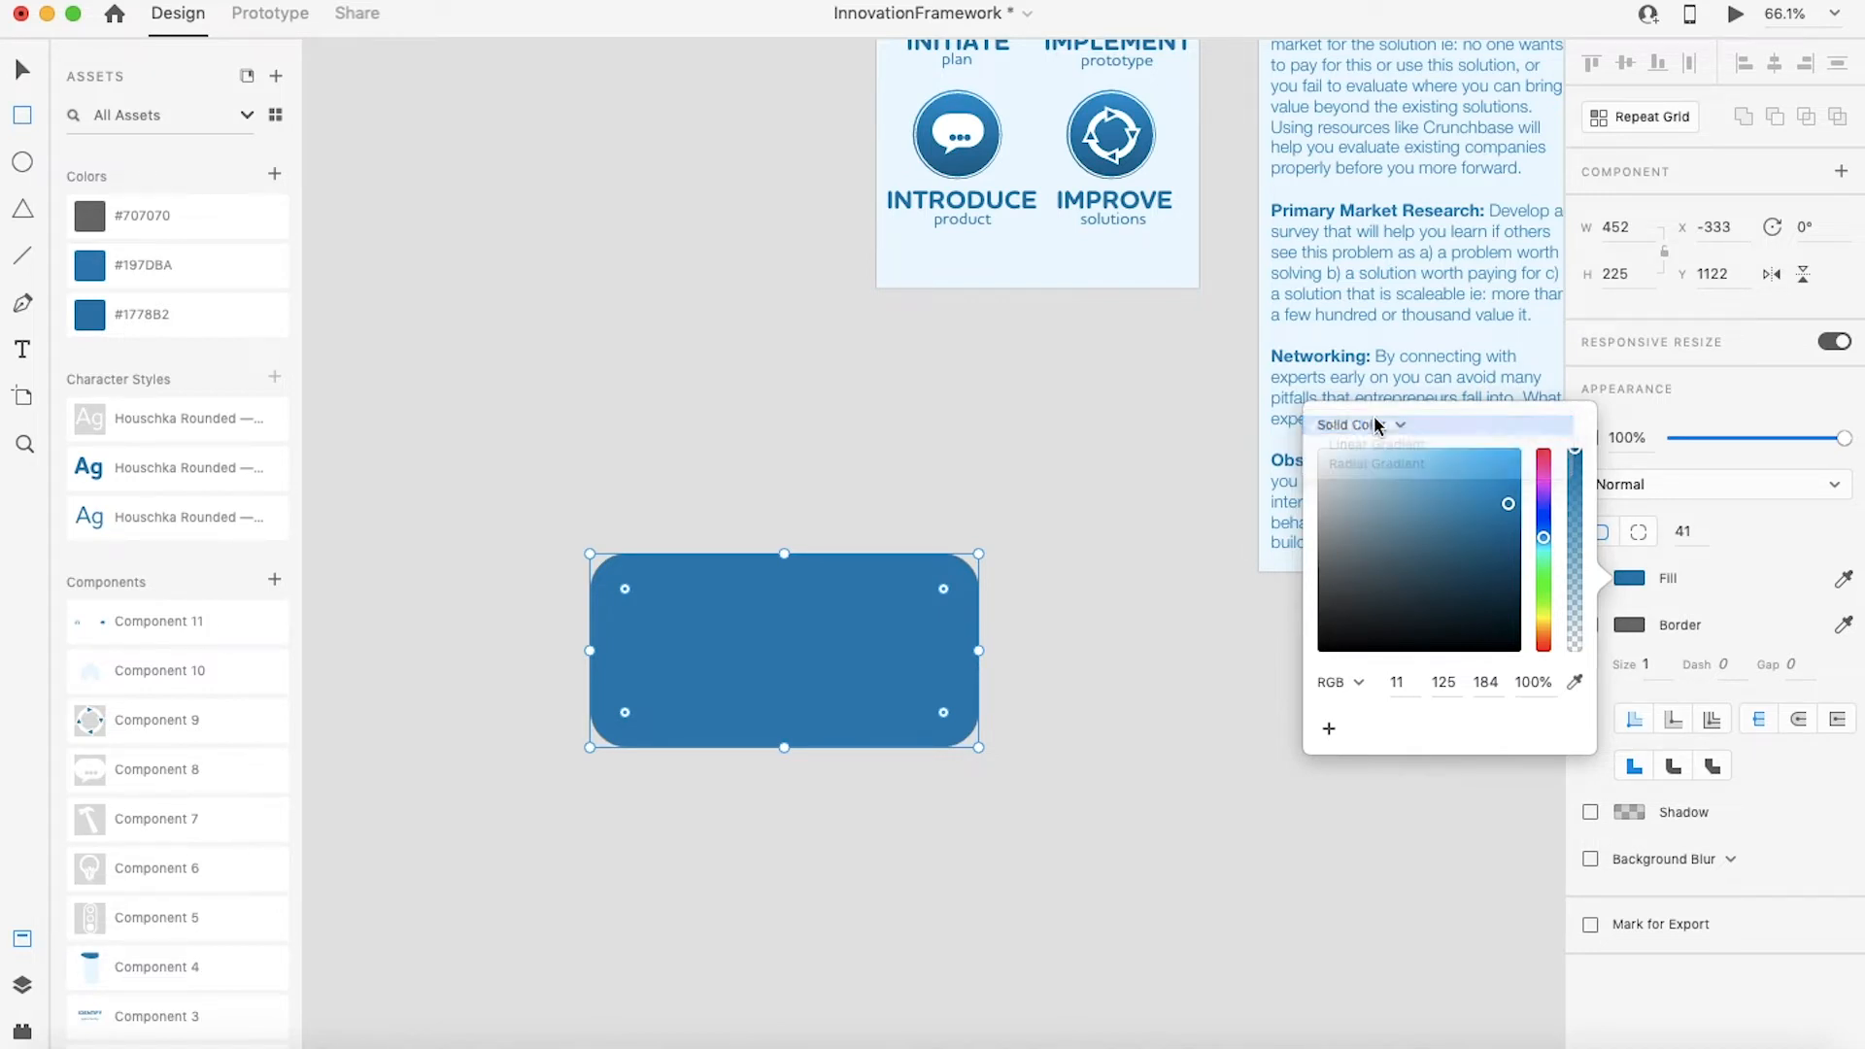
pyautogui.click(1353, 427)
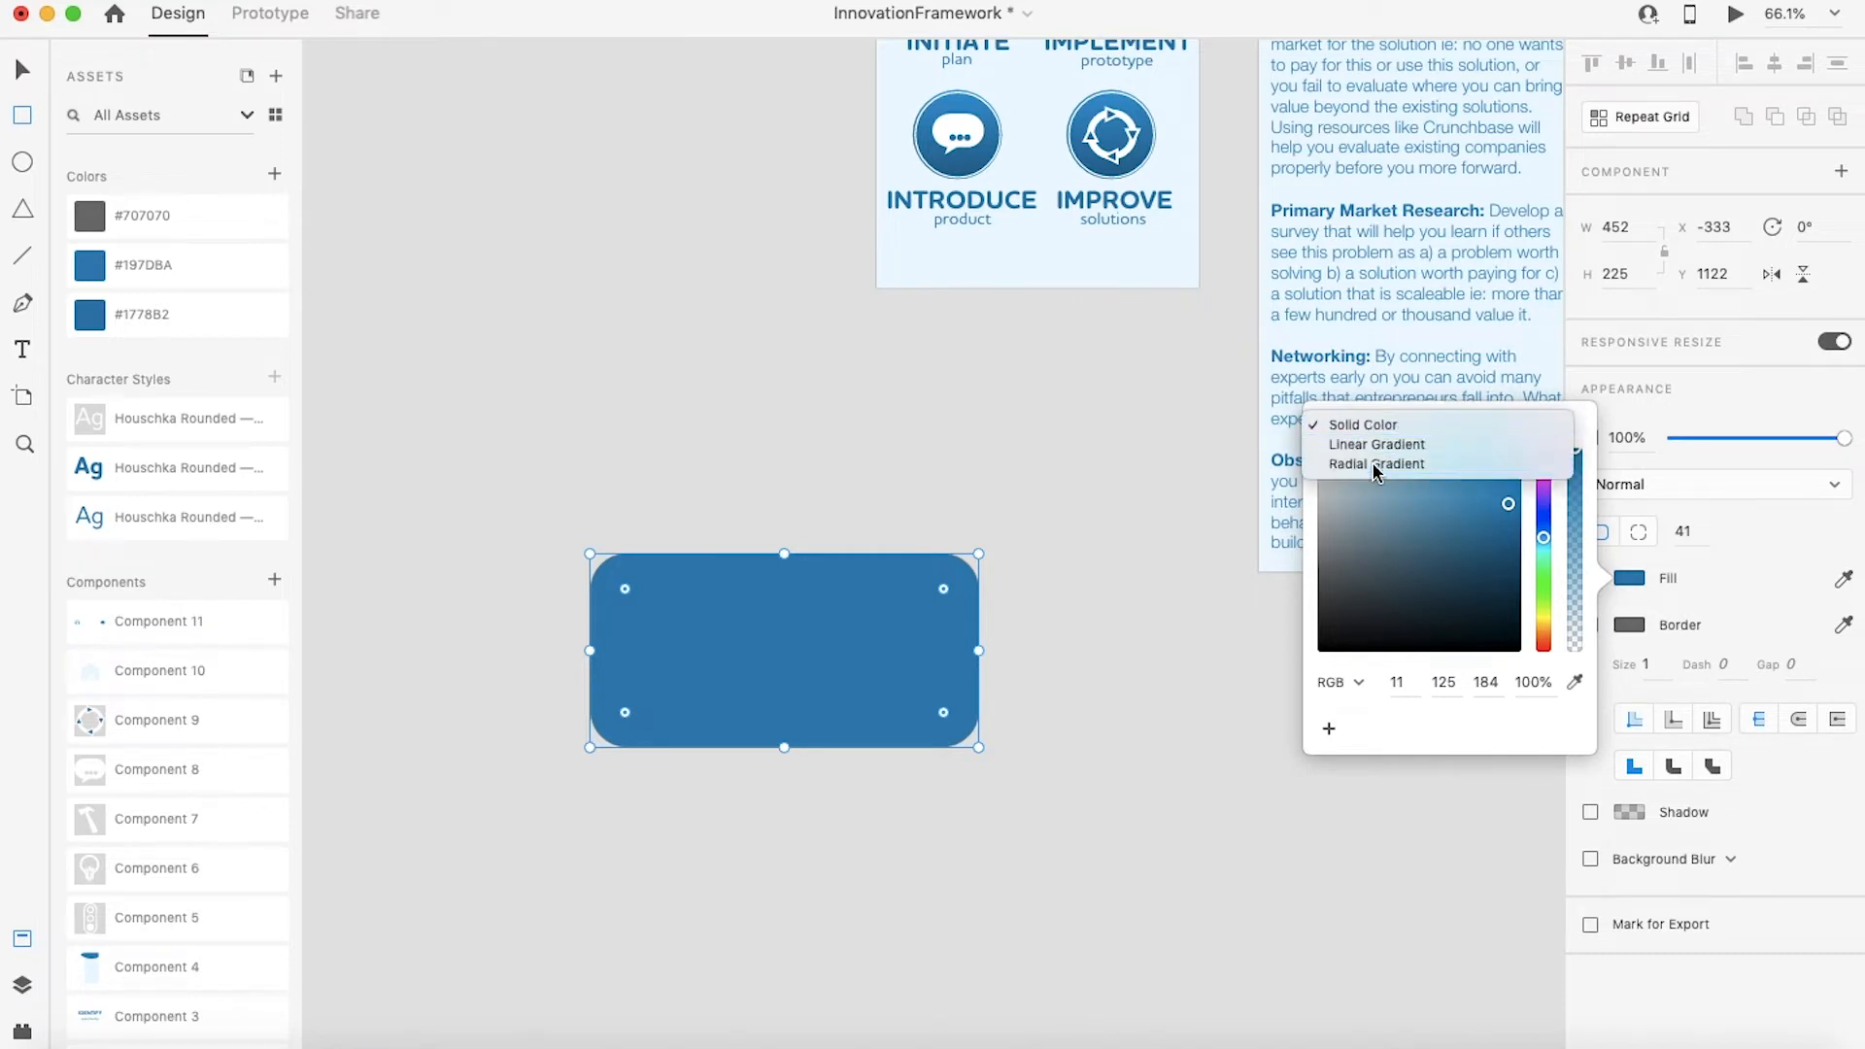
pyautogui.click(1375, 464)
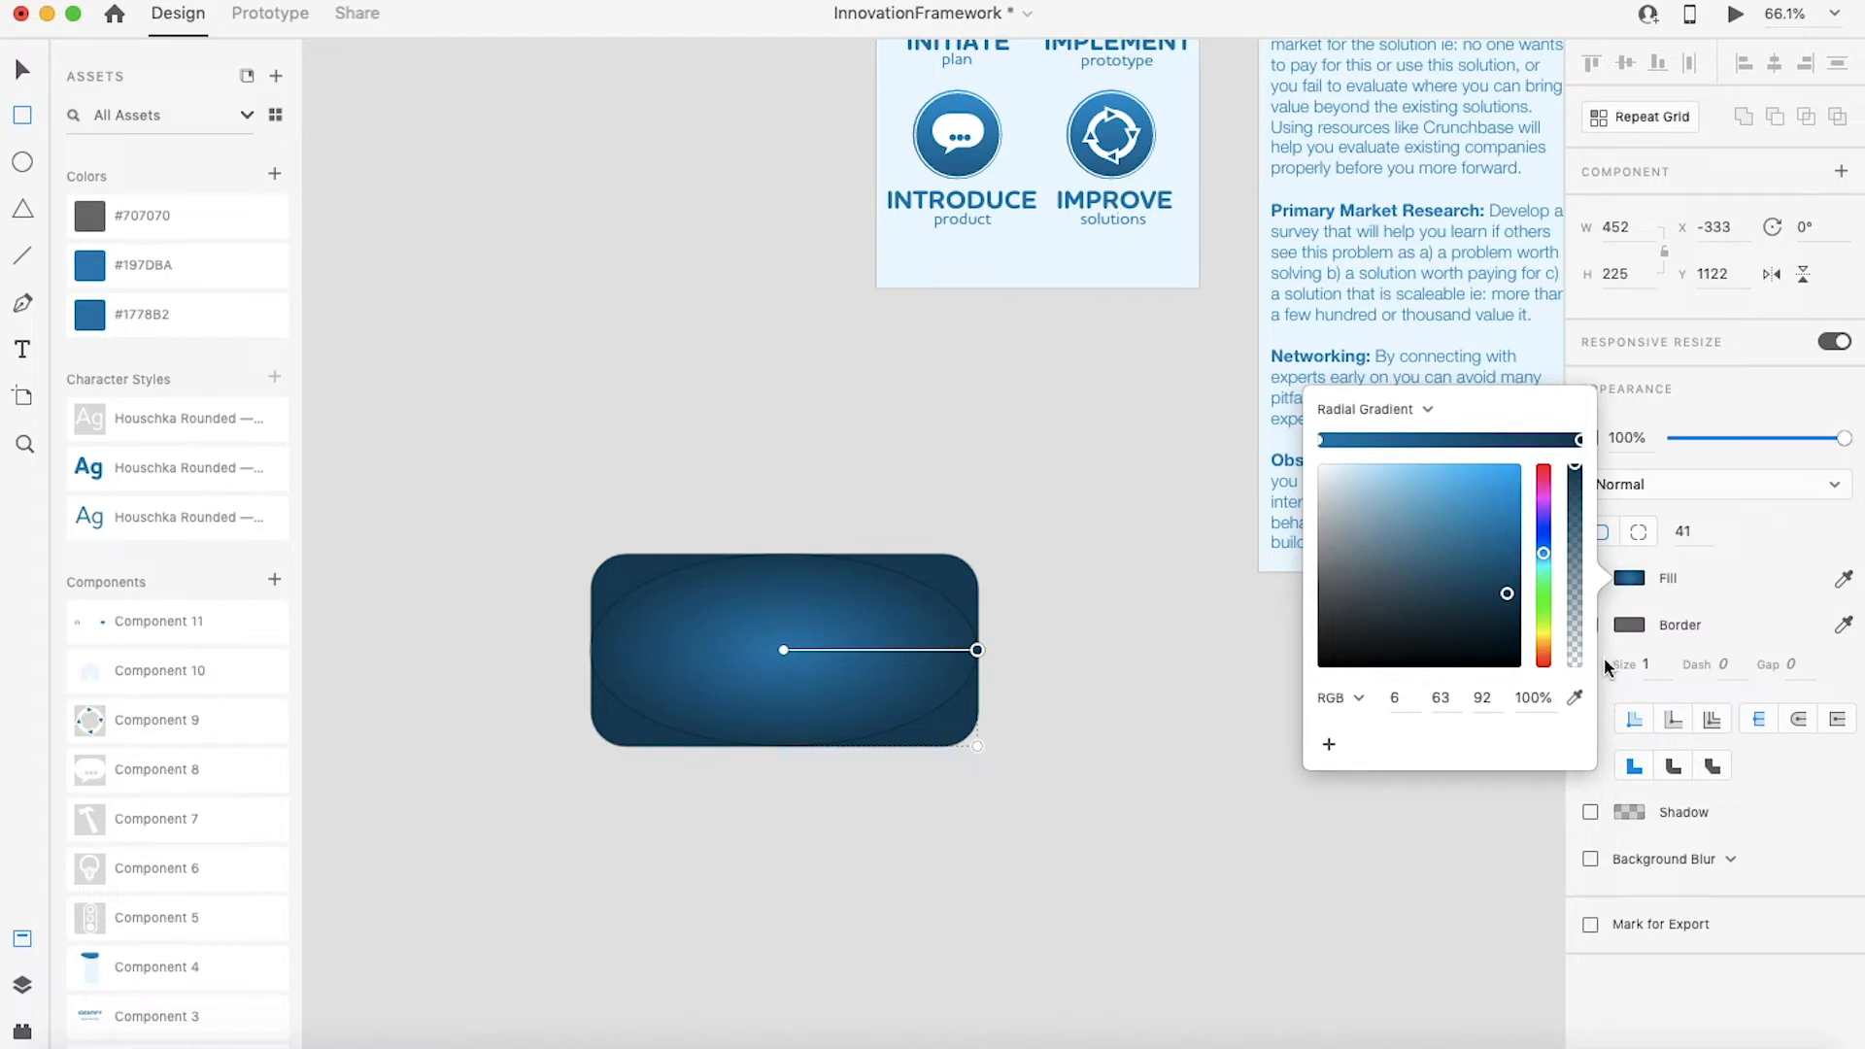
pyautogui.click(1752, 590)
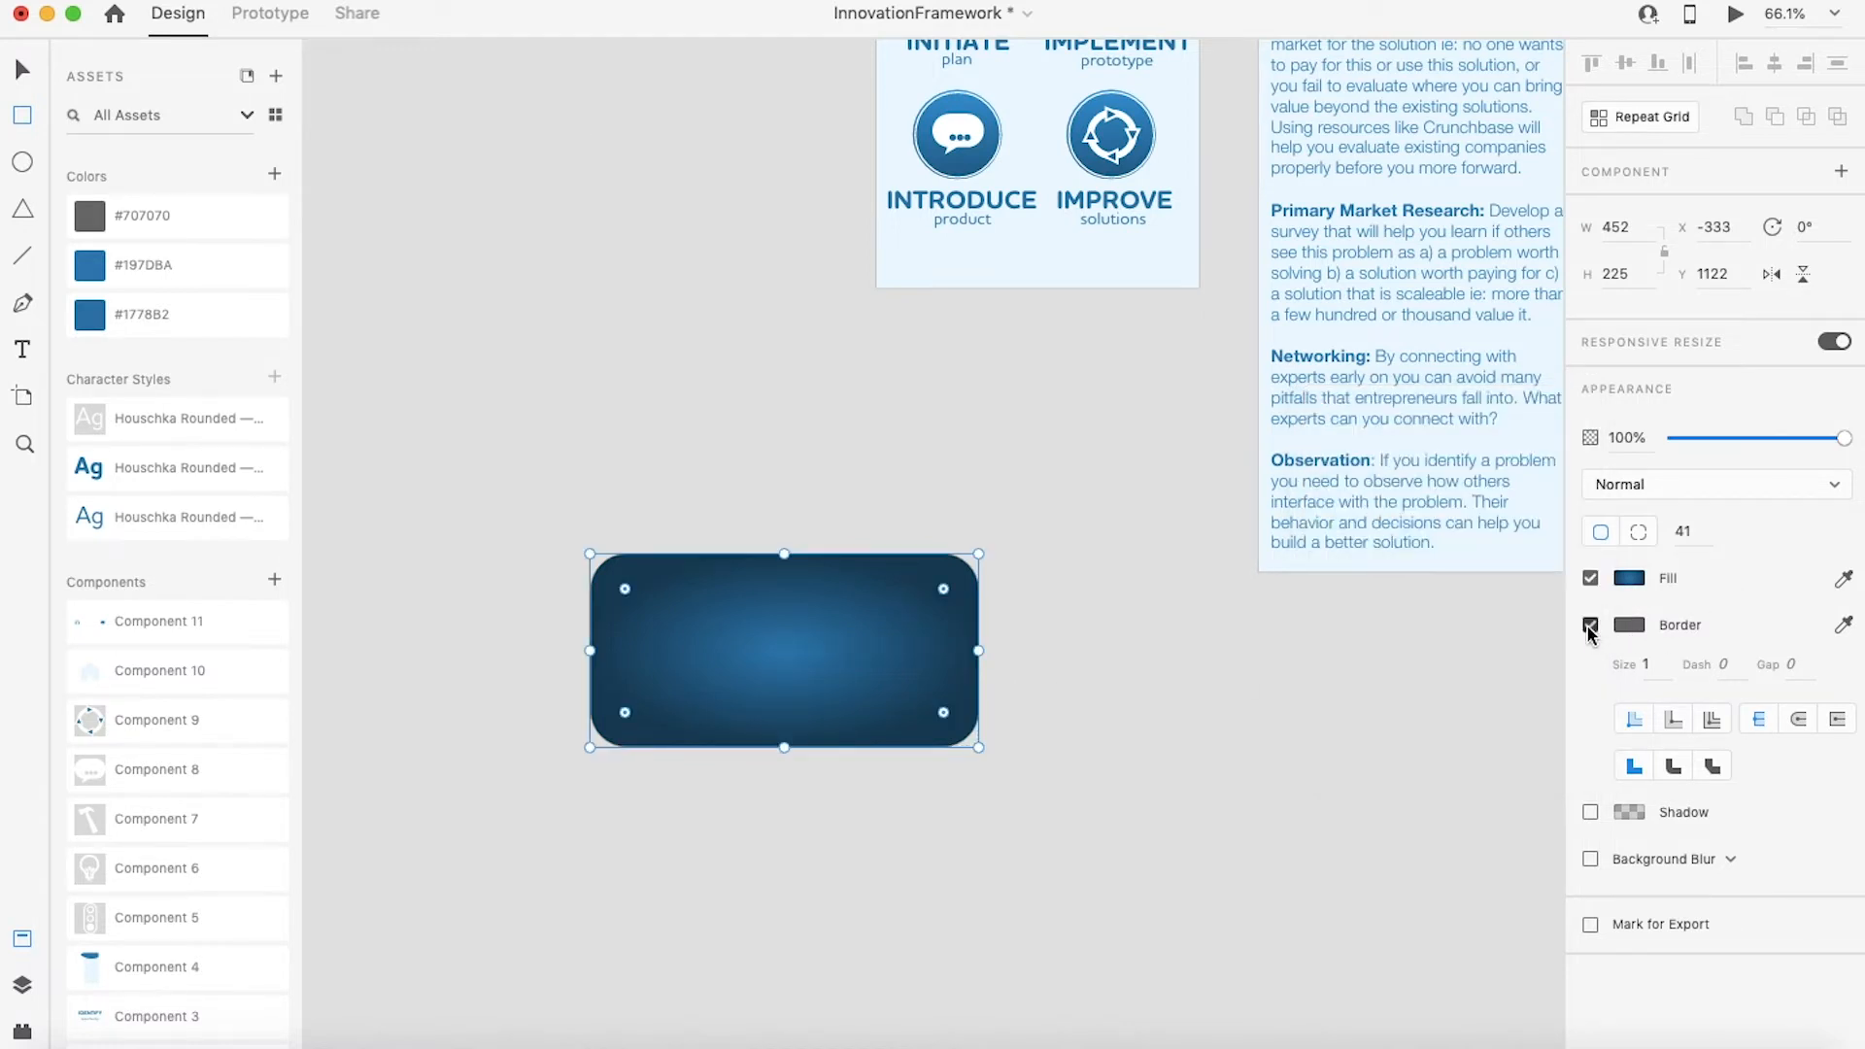
pyautogui.click(1590, 626)
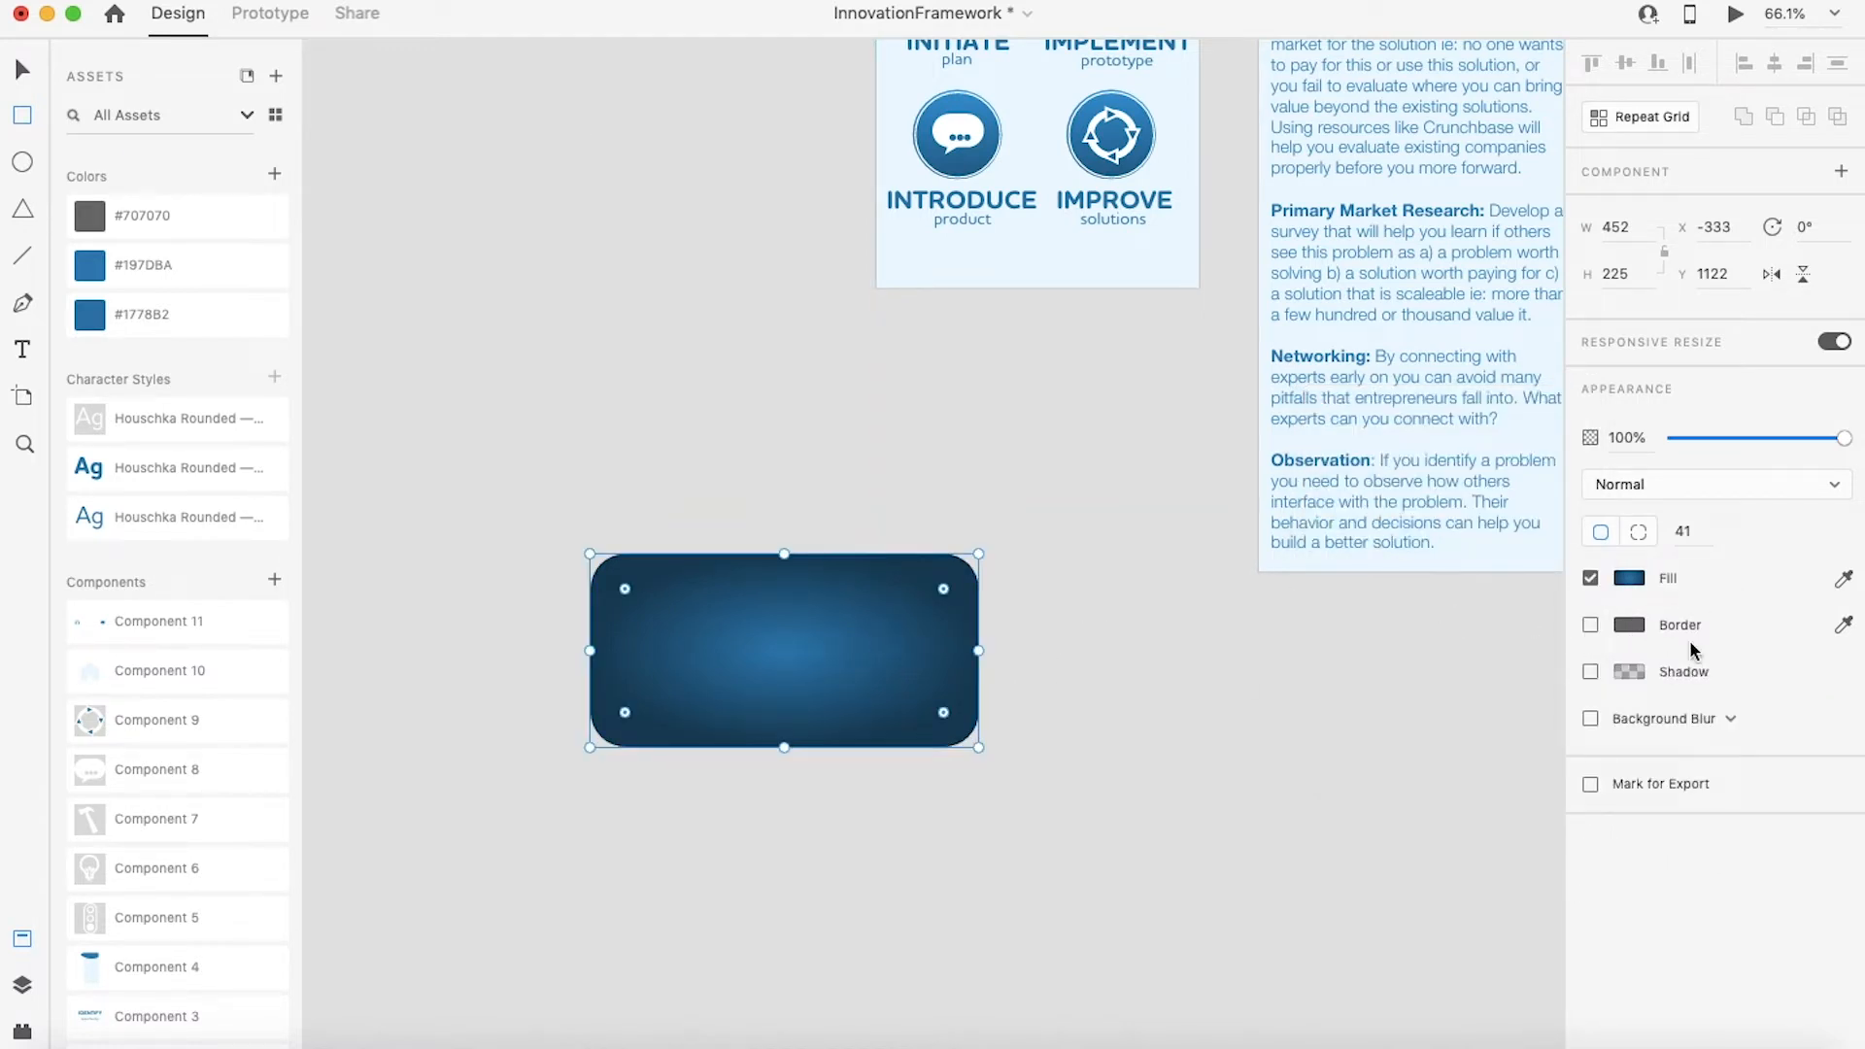
# Step: Set the gradient's outer colour stop to a light blue of 99, 159, 240
pyautogui.click(1629, 579)
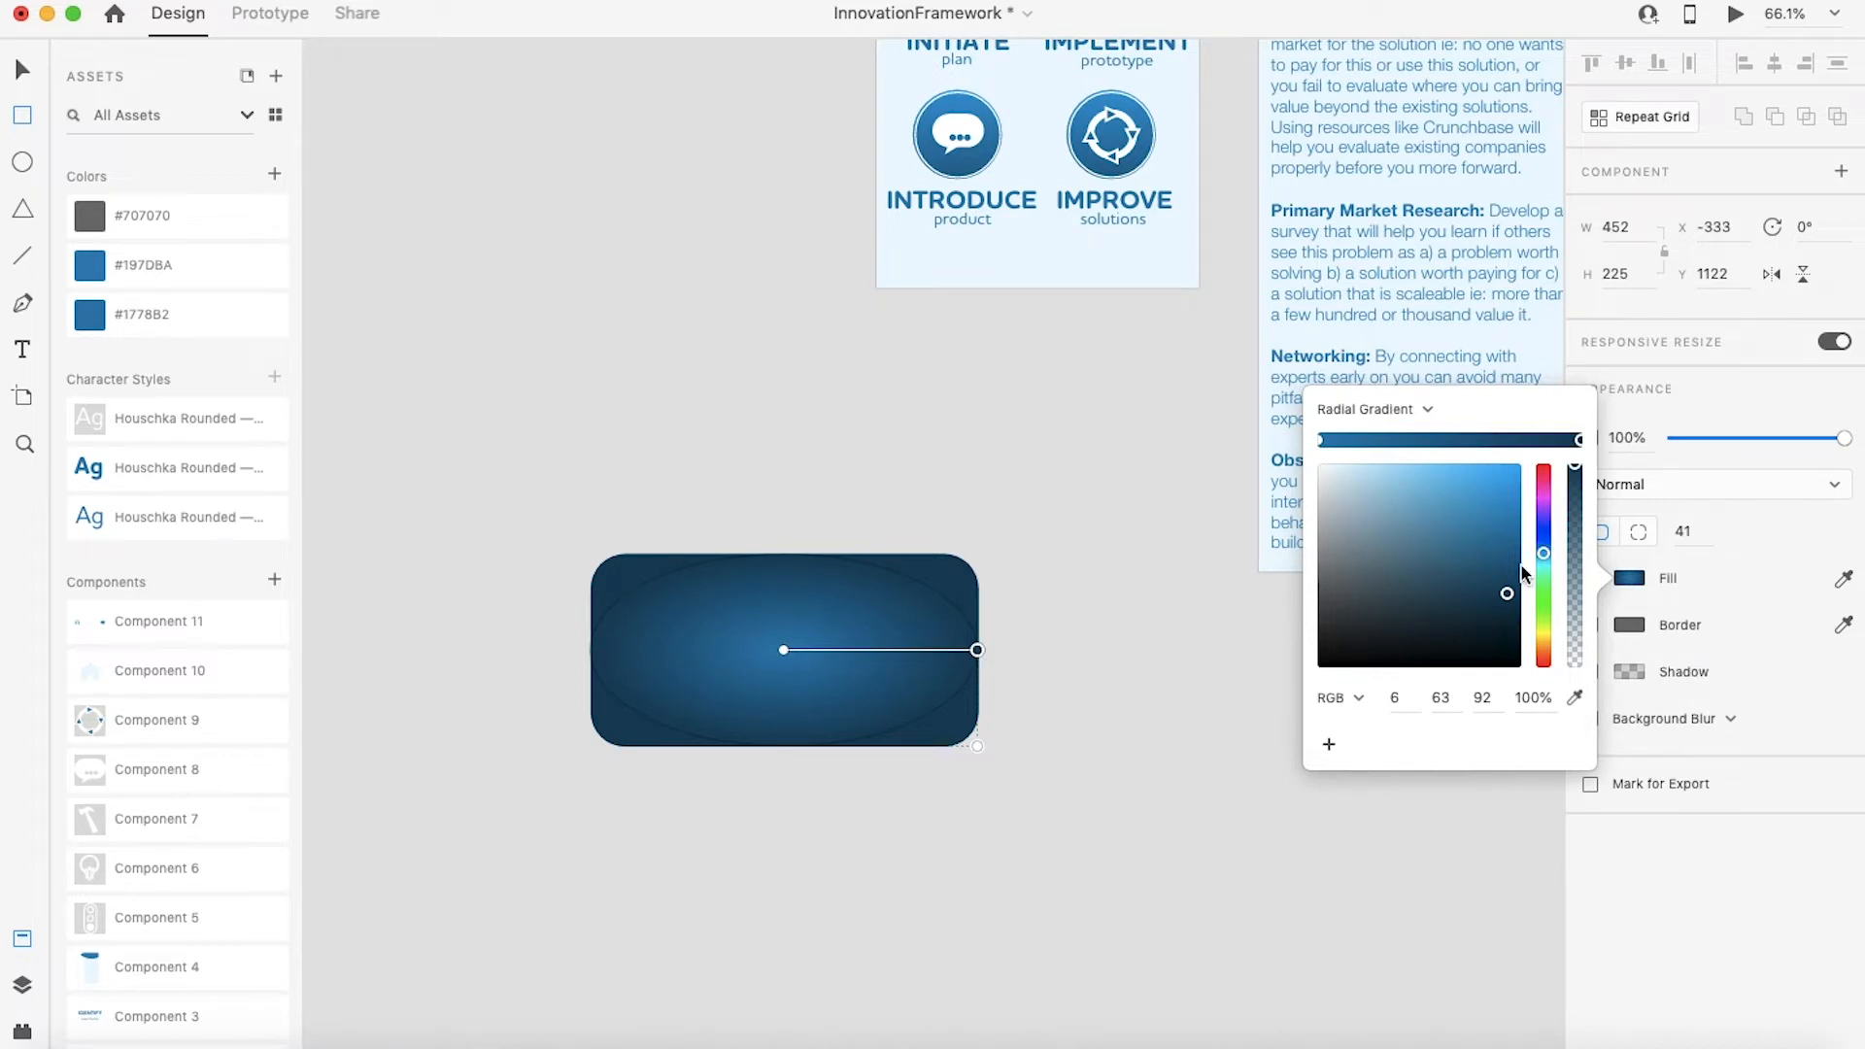
pyautogui.click(783, 650)
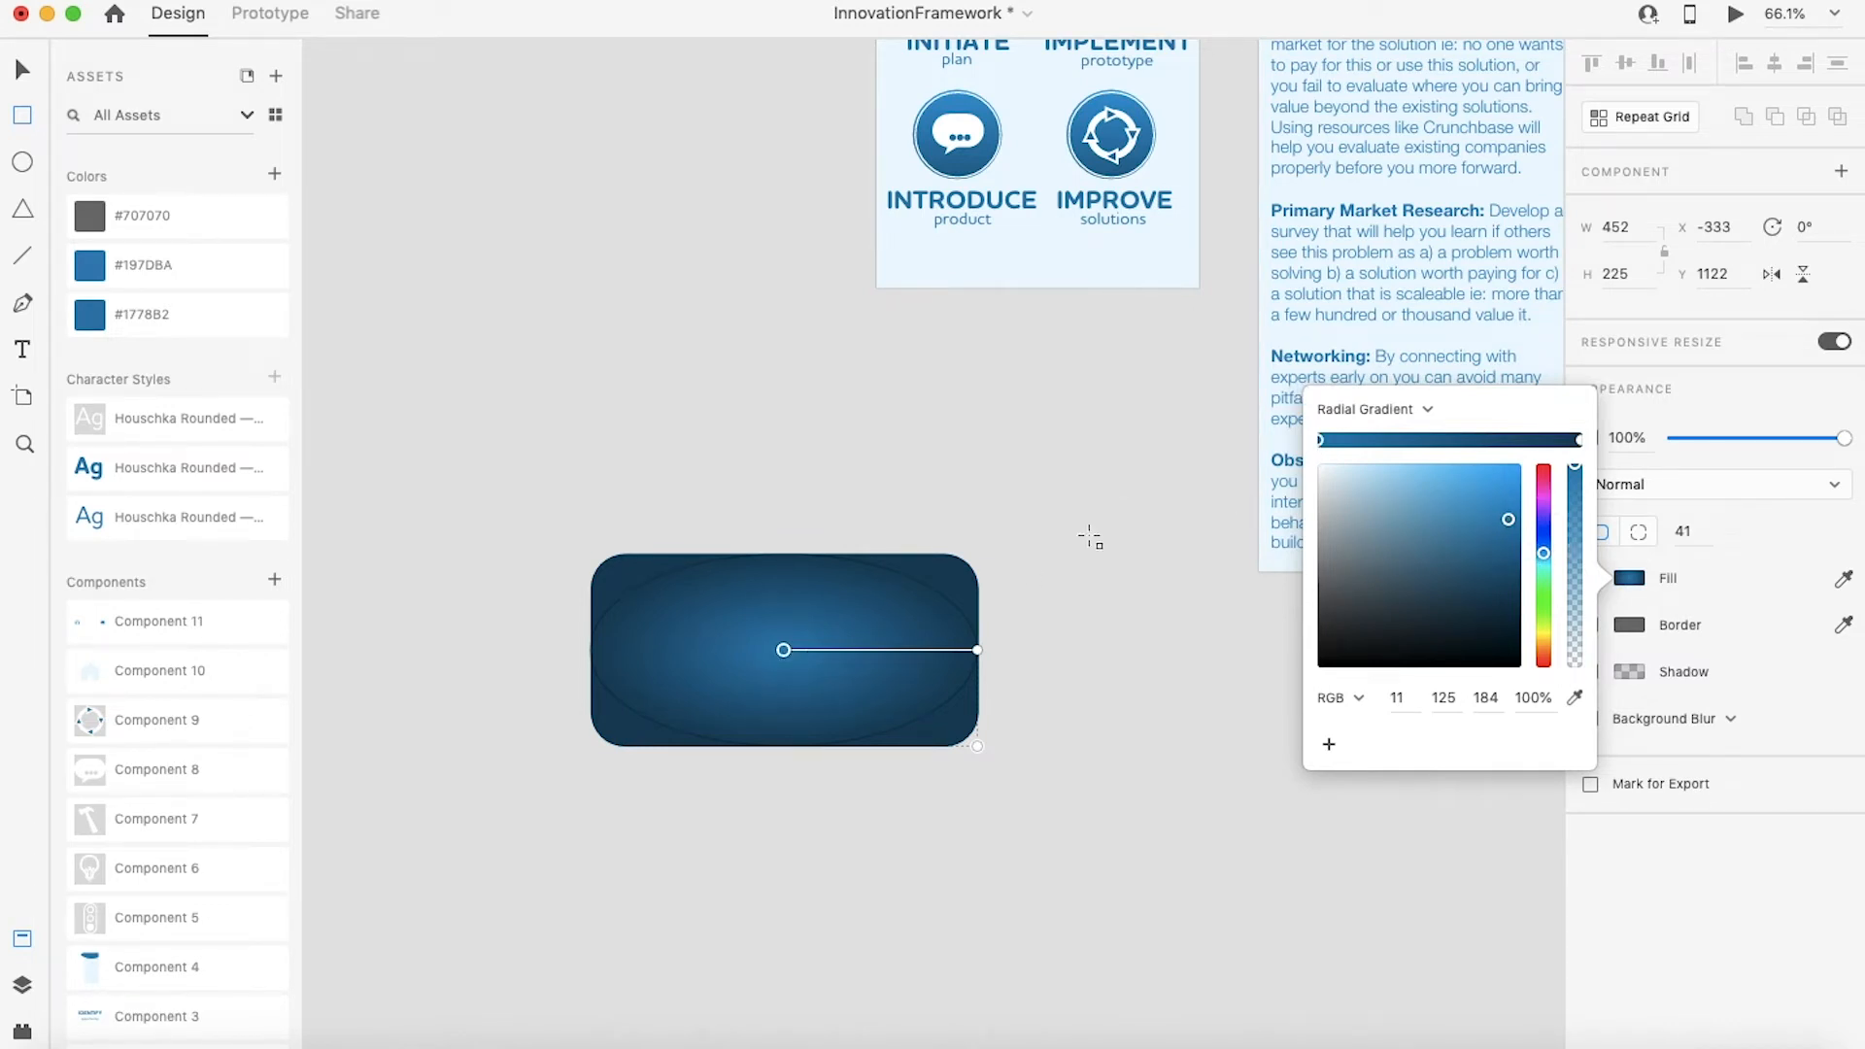
pyautogui.click(977, 650)
pyautogui.moveTo(1452, 545); pyautogui.dragTo(1436, 474)
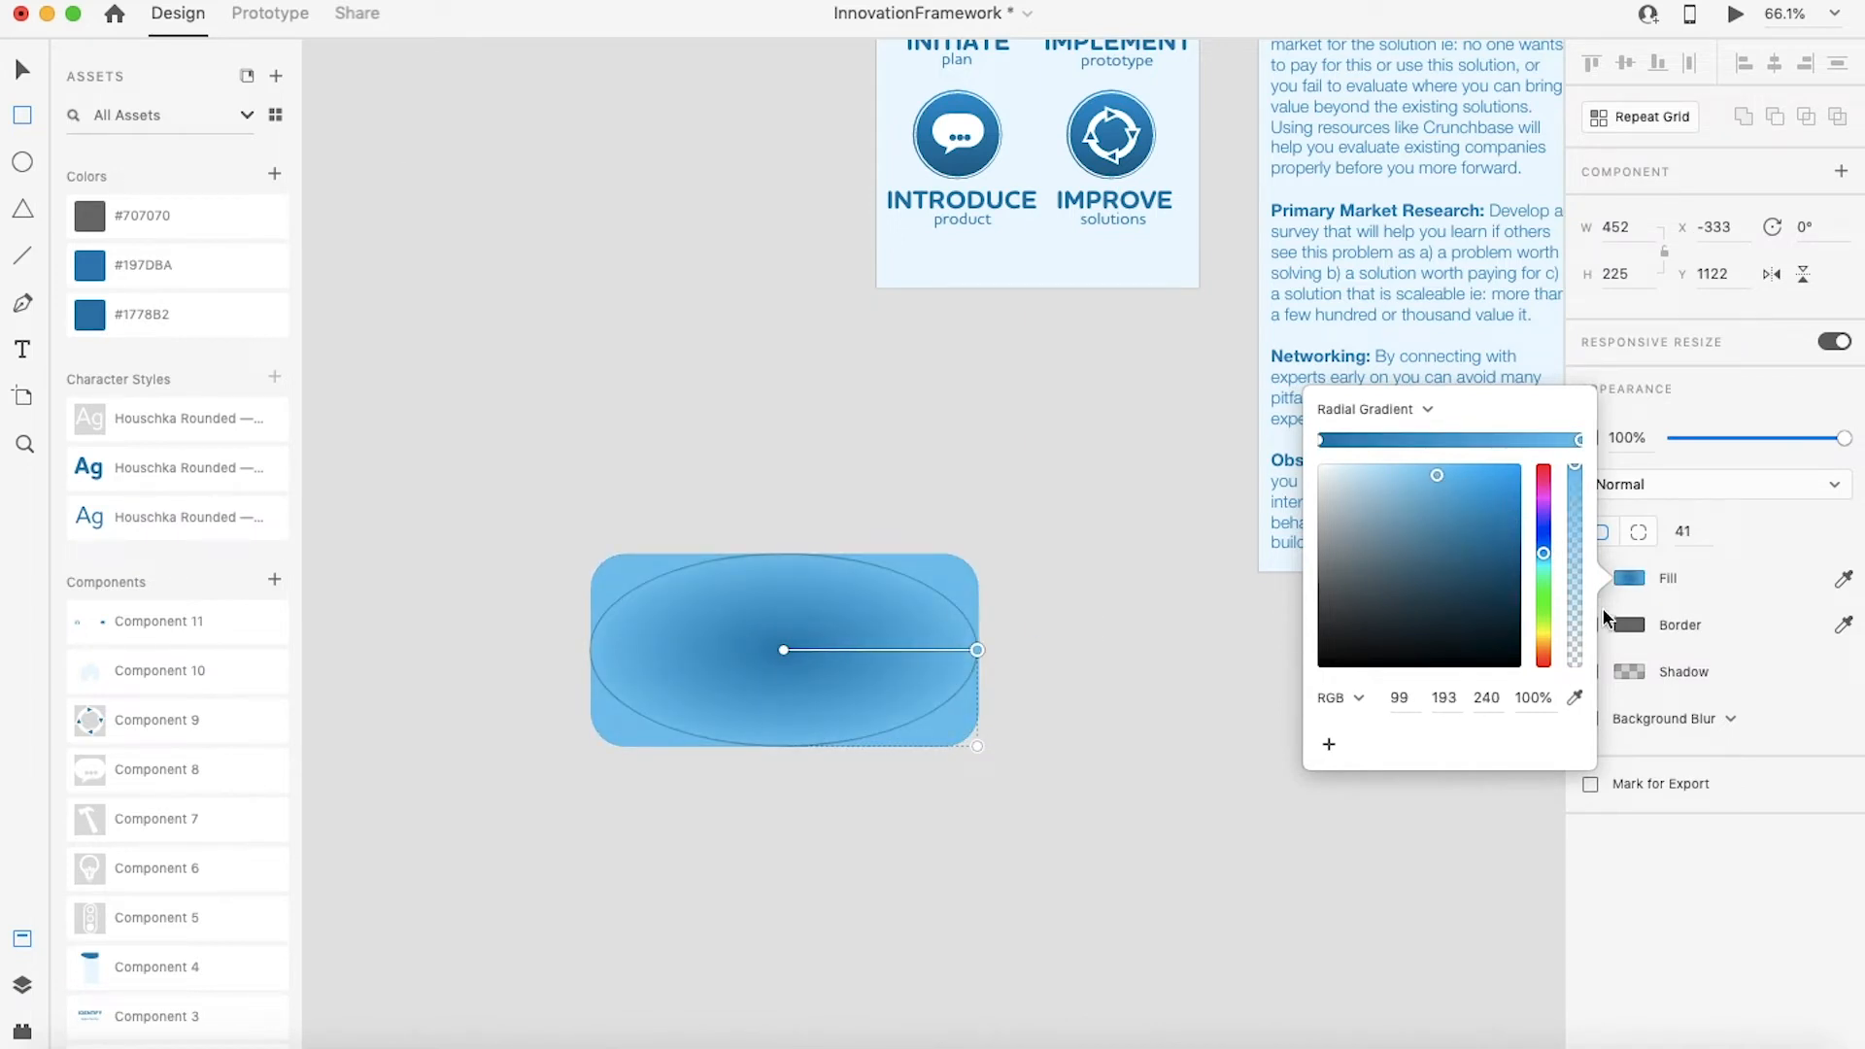
pyautogui.moveTo(1544, 553); pyautogui.dragTo(1546, 547)
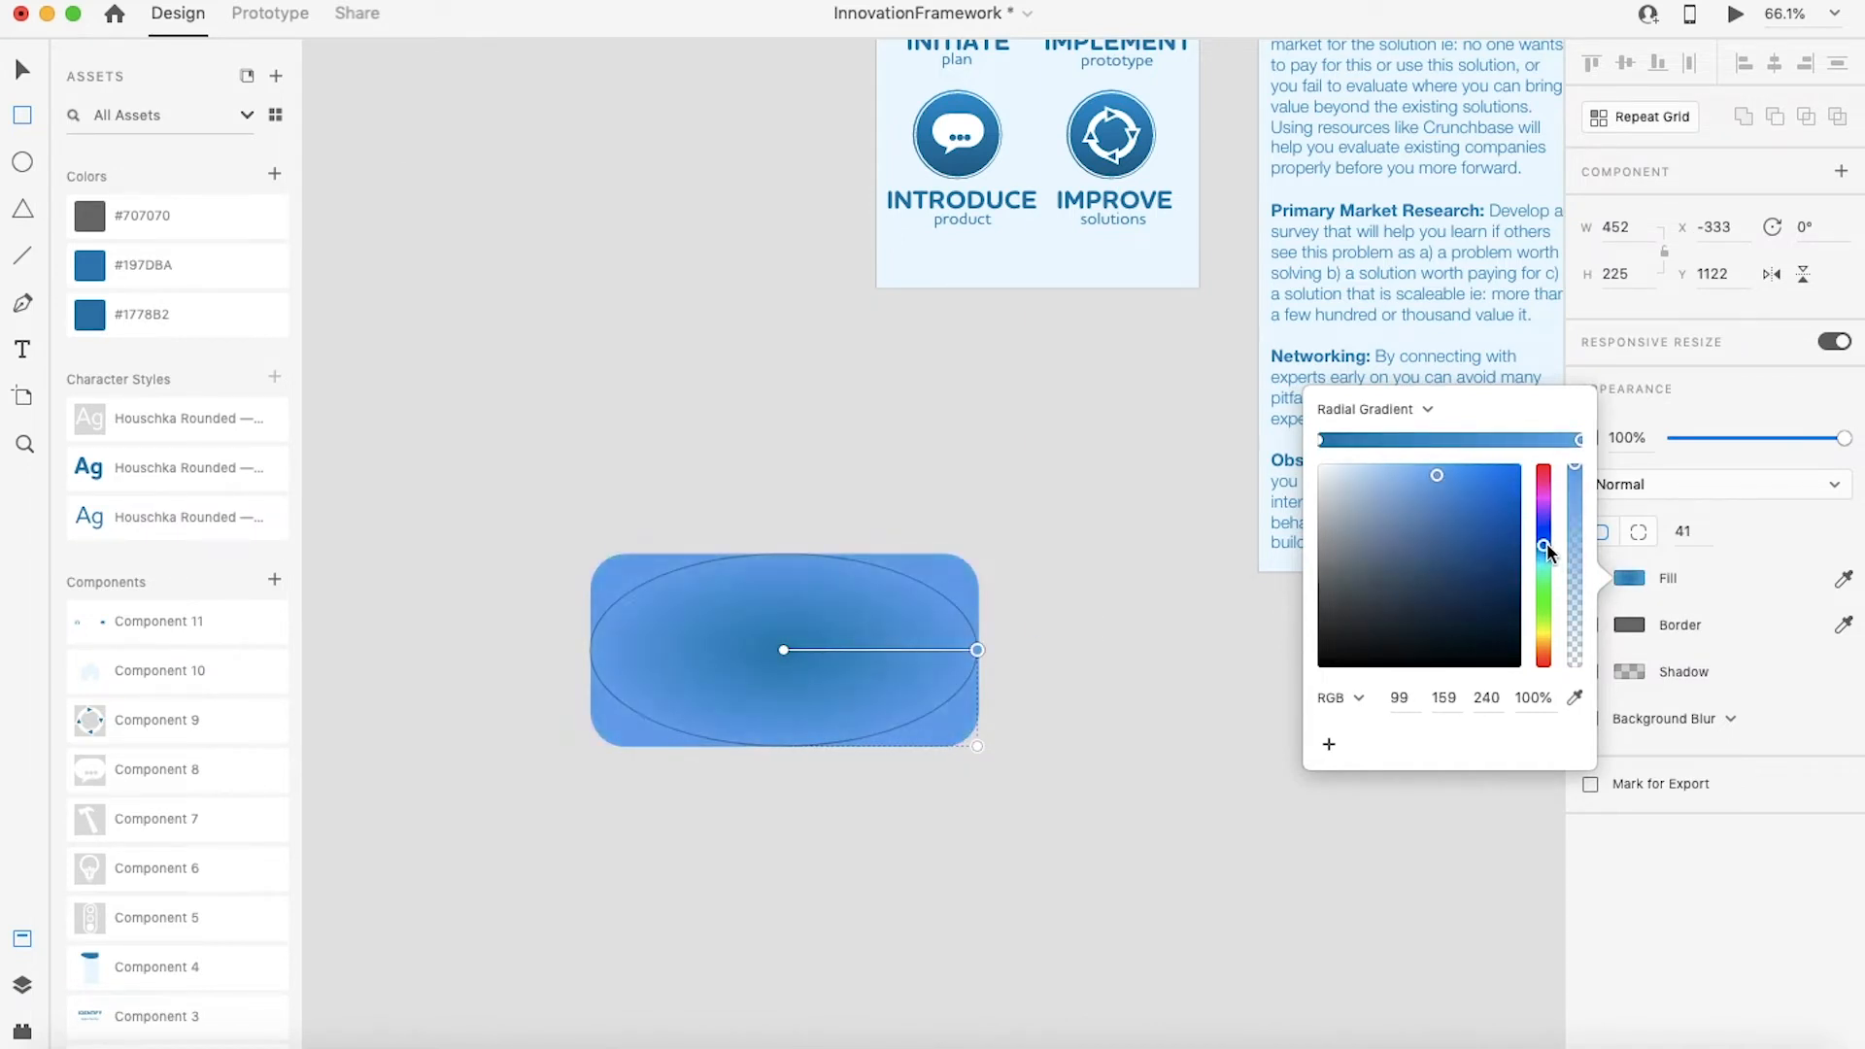
# Step: Set the gradient's centre colour stop to a dark blue of 32, 99, 134
pyautogui.click(784, 652)
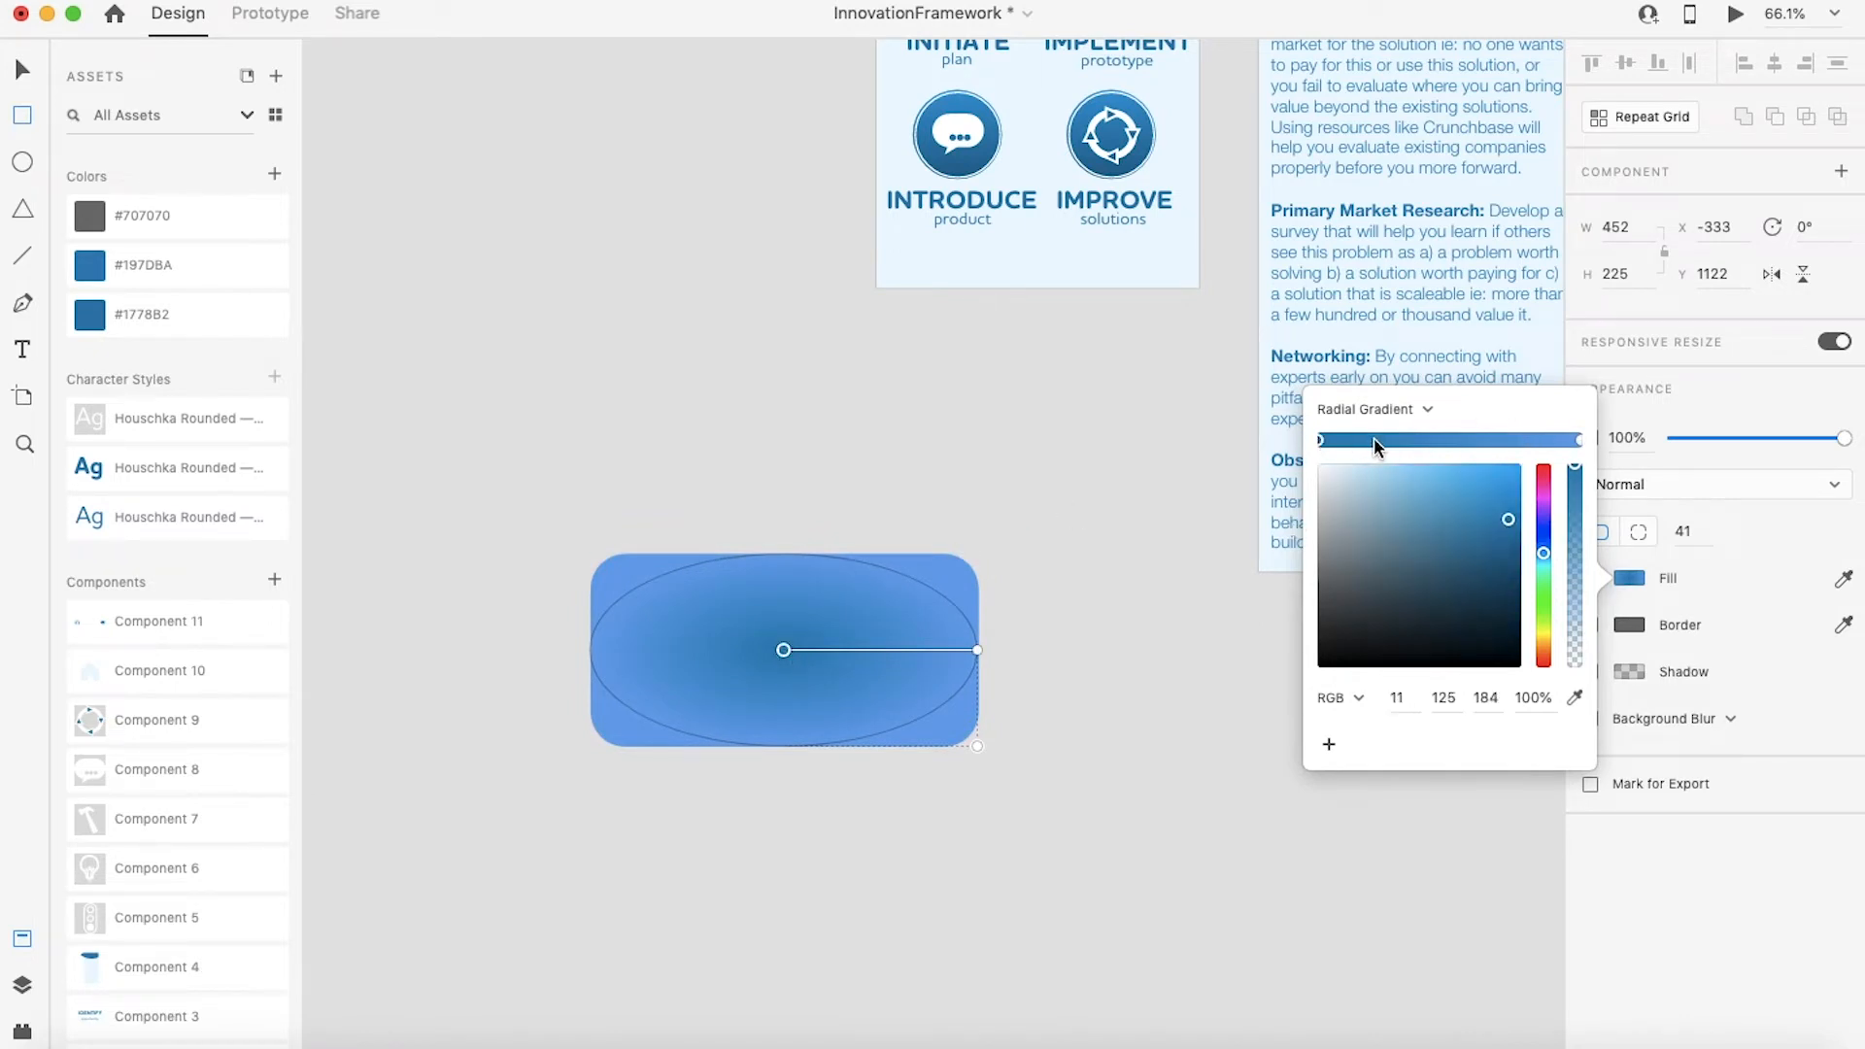
pyautogui.moveTo(1509, 520); pyautogui.dragTo(1471, 560)
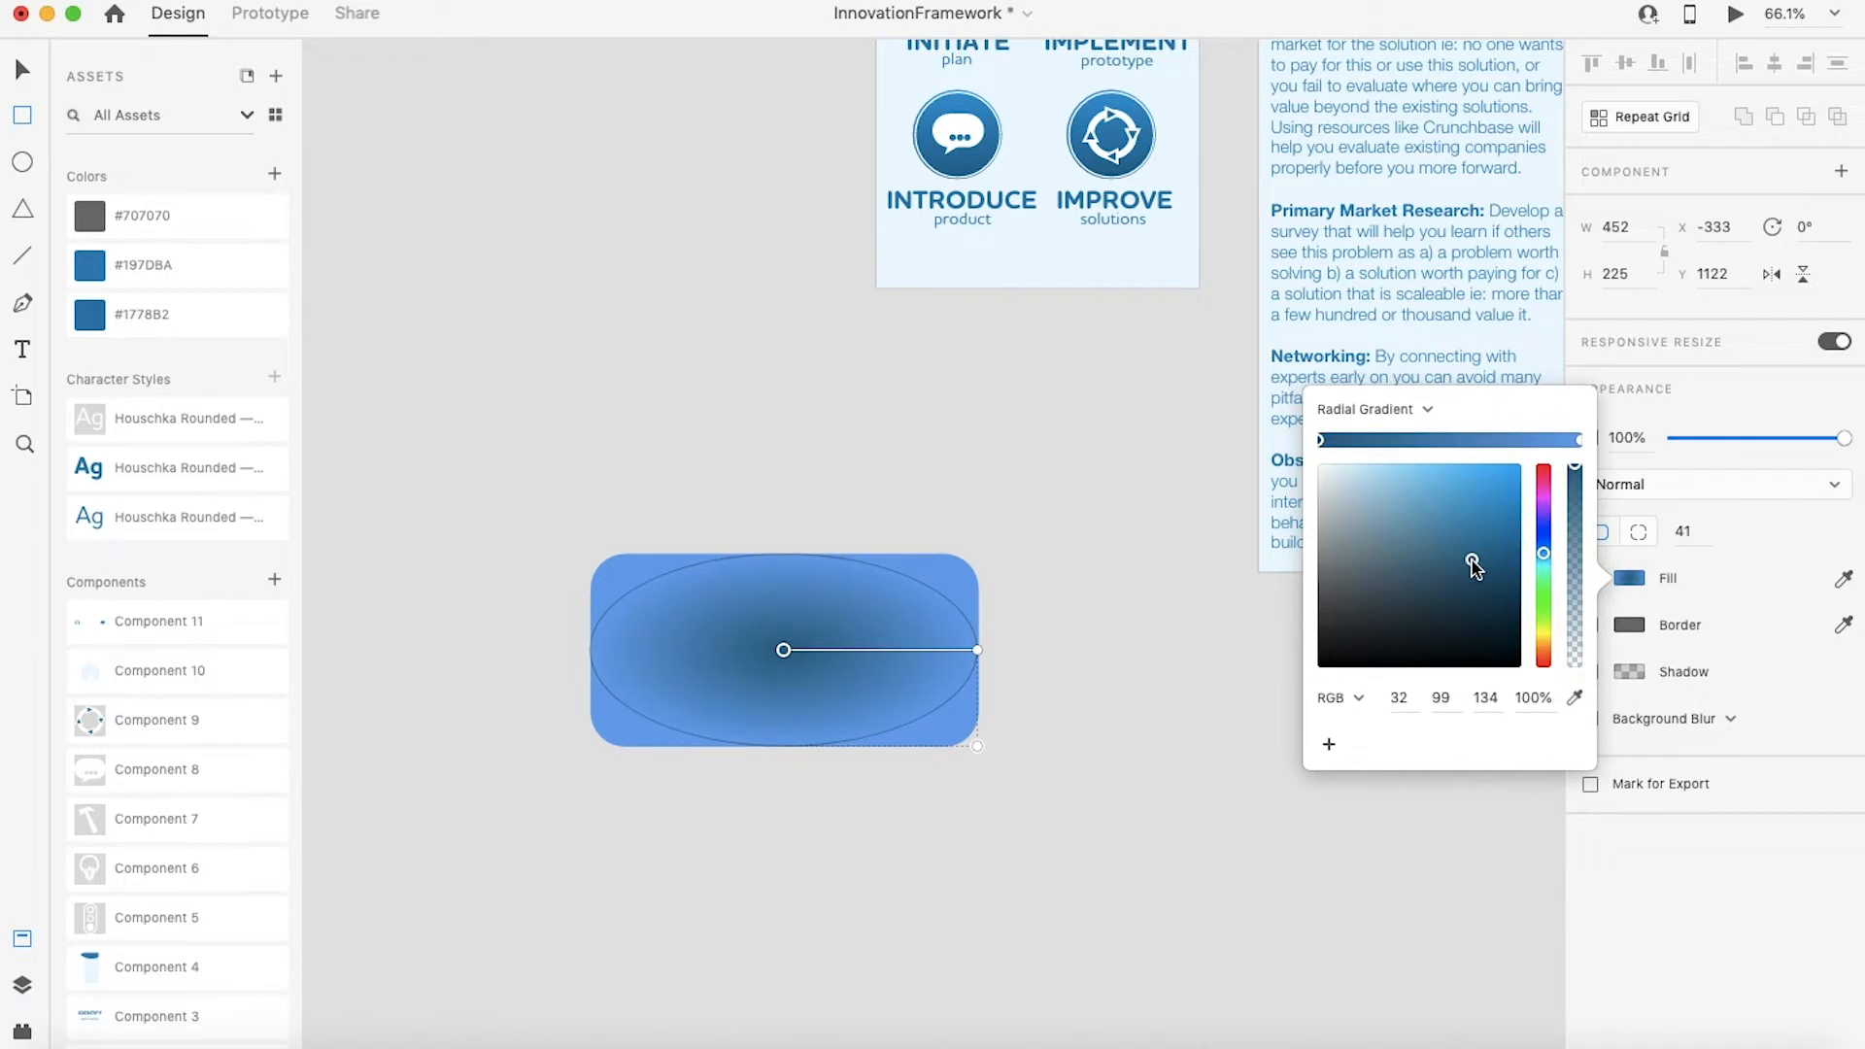
pyautogui.moveTo(784, 650)
pyautogui.mouseDown()
pyautogui.moveTo(833, 651)
pyautogui.moveTo(754, 636)
pyautogui.moveTo(812, 645)
pyautogui.mouseUp()
pyautogui.press('super+z')
# Step: Enlarge the gradient's radius beyond the rectangle and set the outer stop's opacity to 55%
pyautogui.moveTo(977, 746); pyautogui.dragTo(1056, 819)
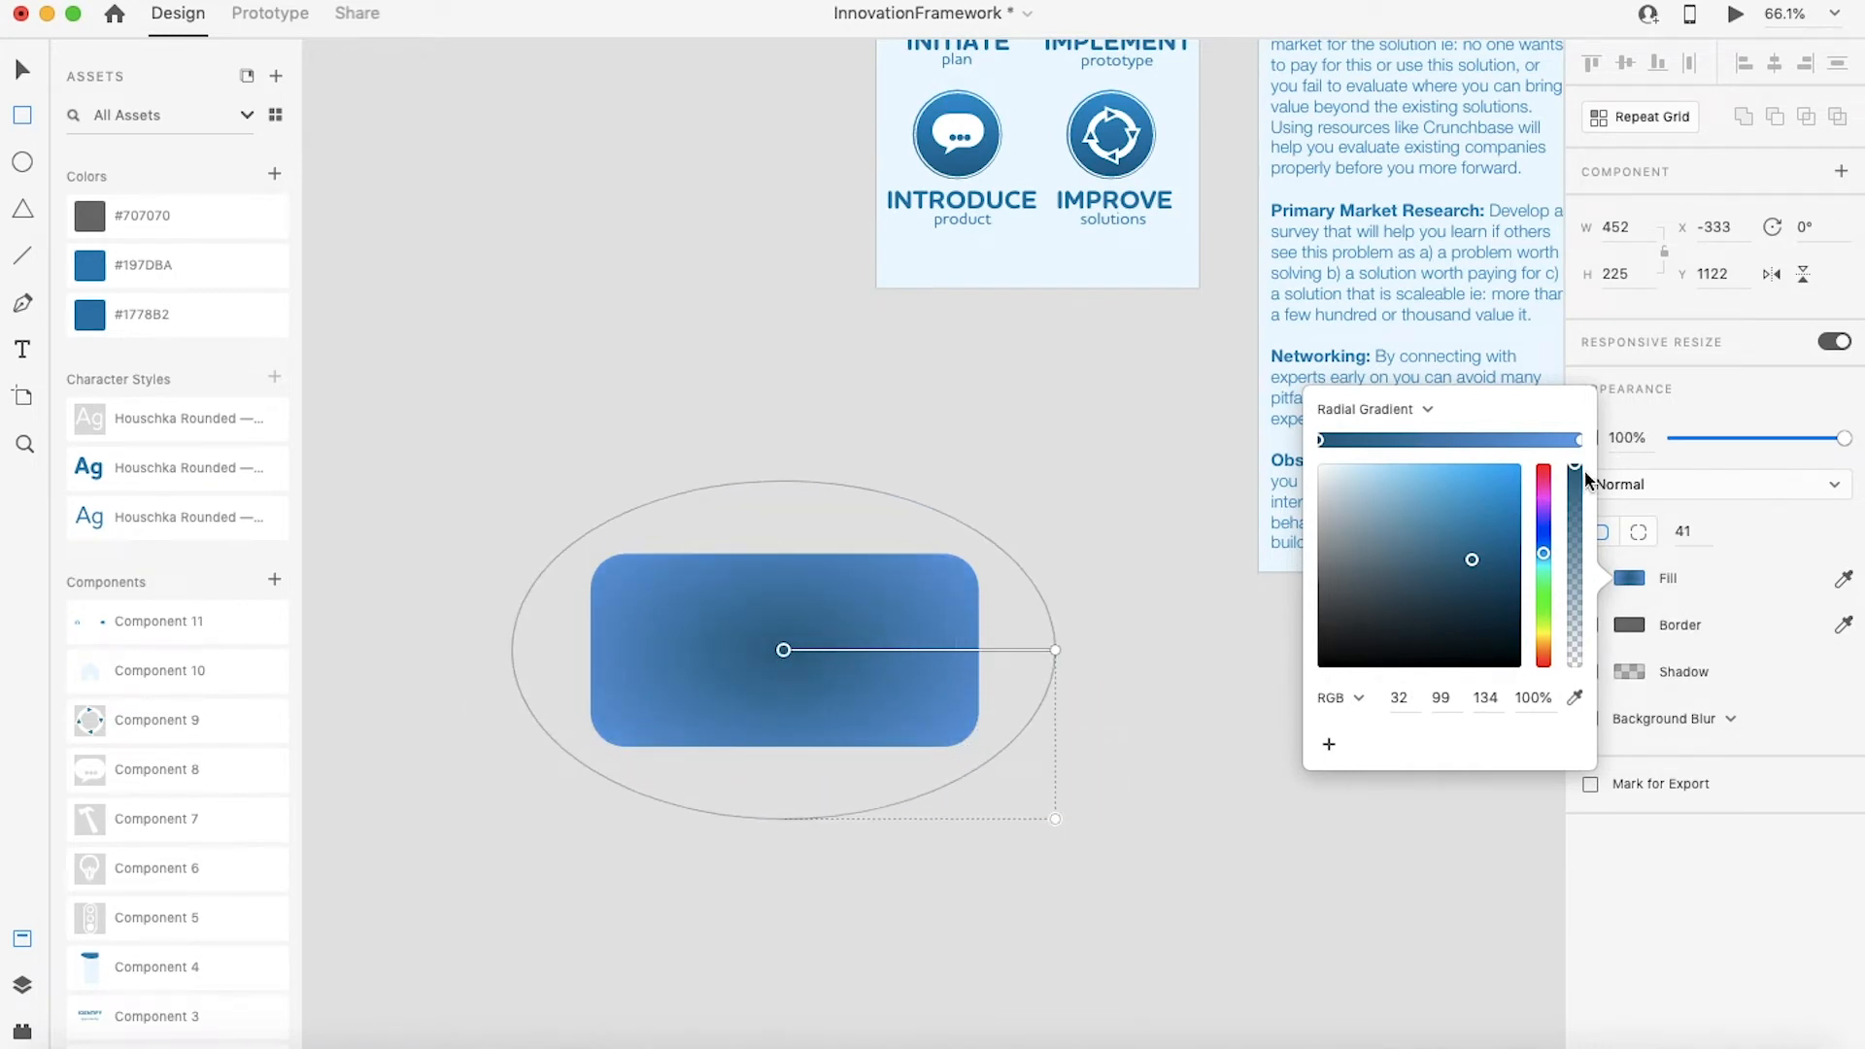
pyautogui.click(1580, 439)
pyautogui.moveTo(1575, 470); pyautogui.dragTo(1582, 561)
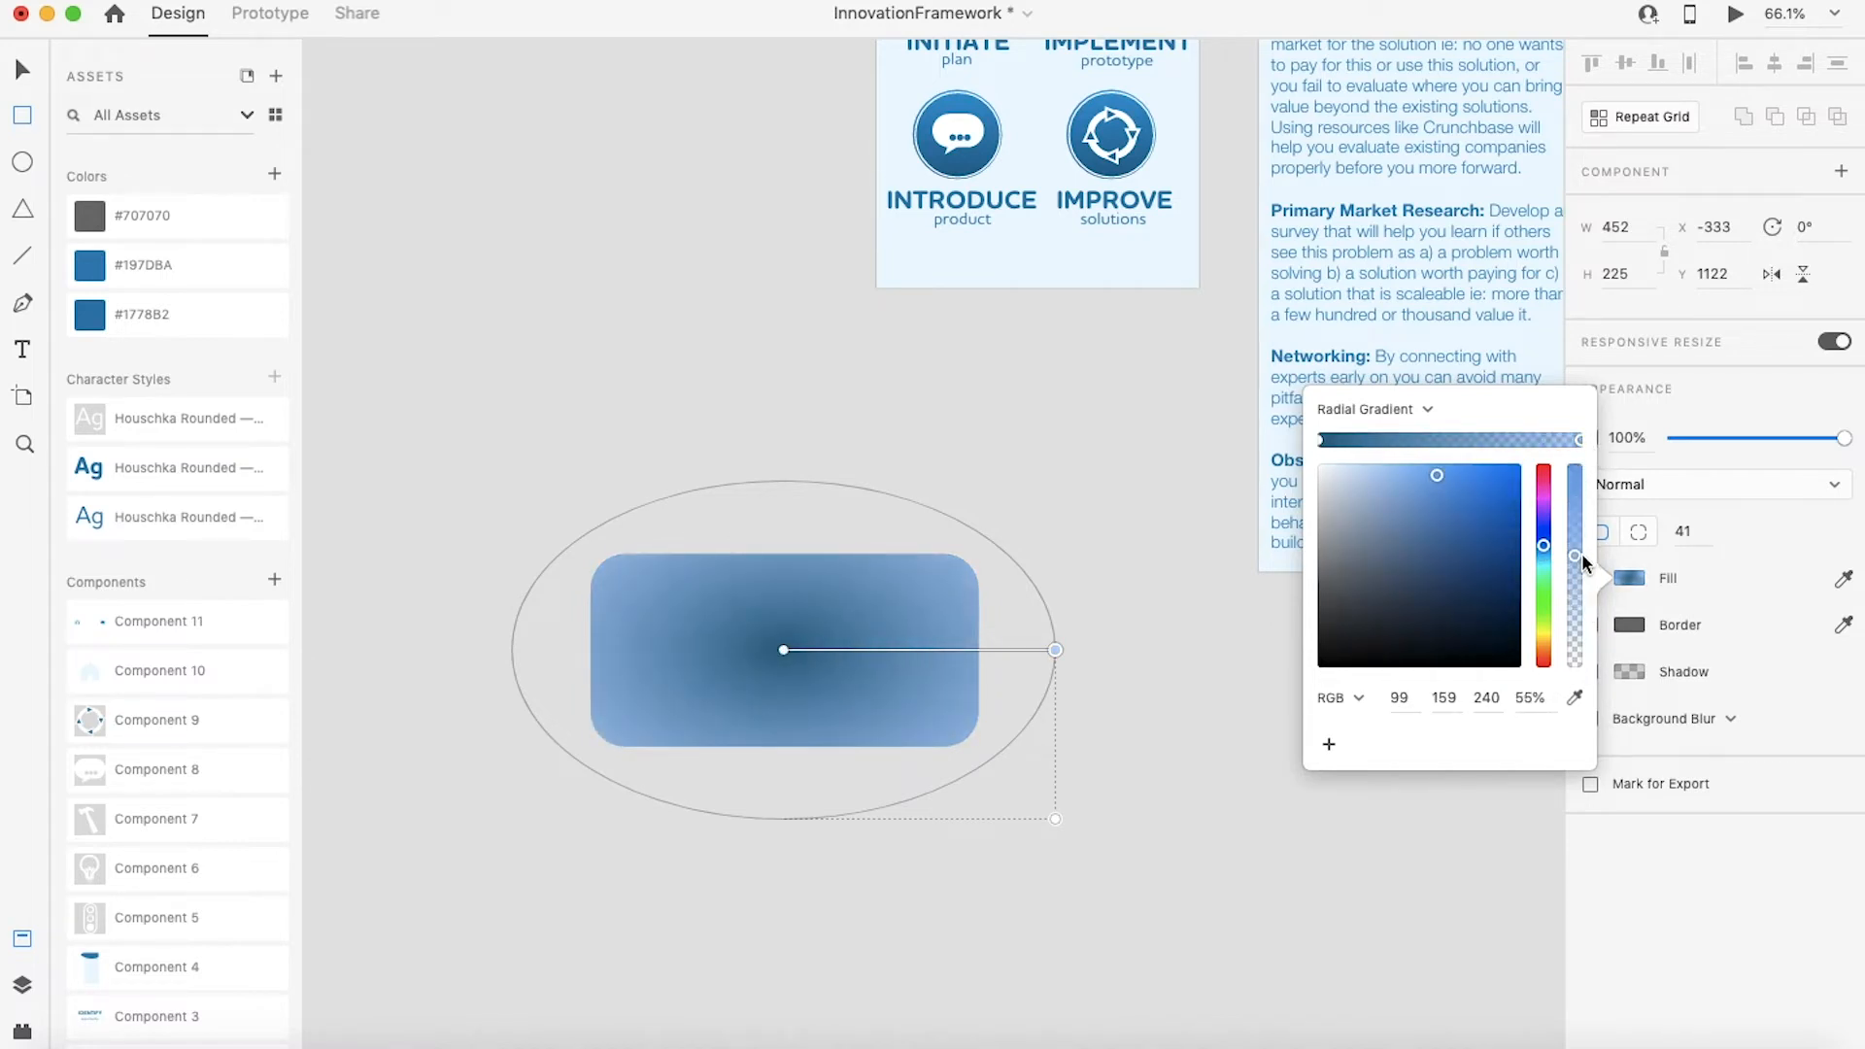
pyautogui.click(1069, 664)
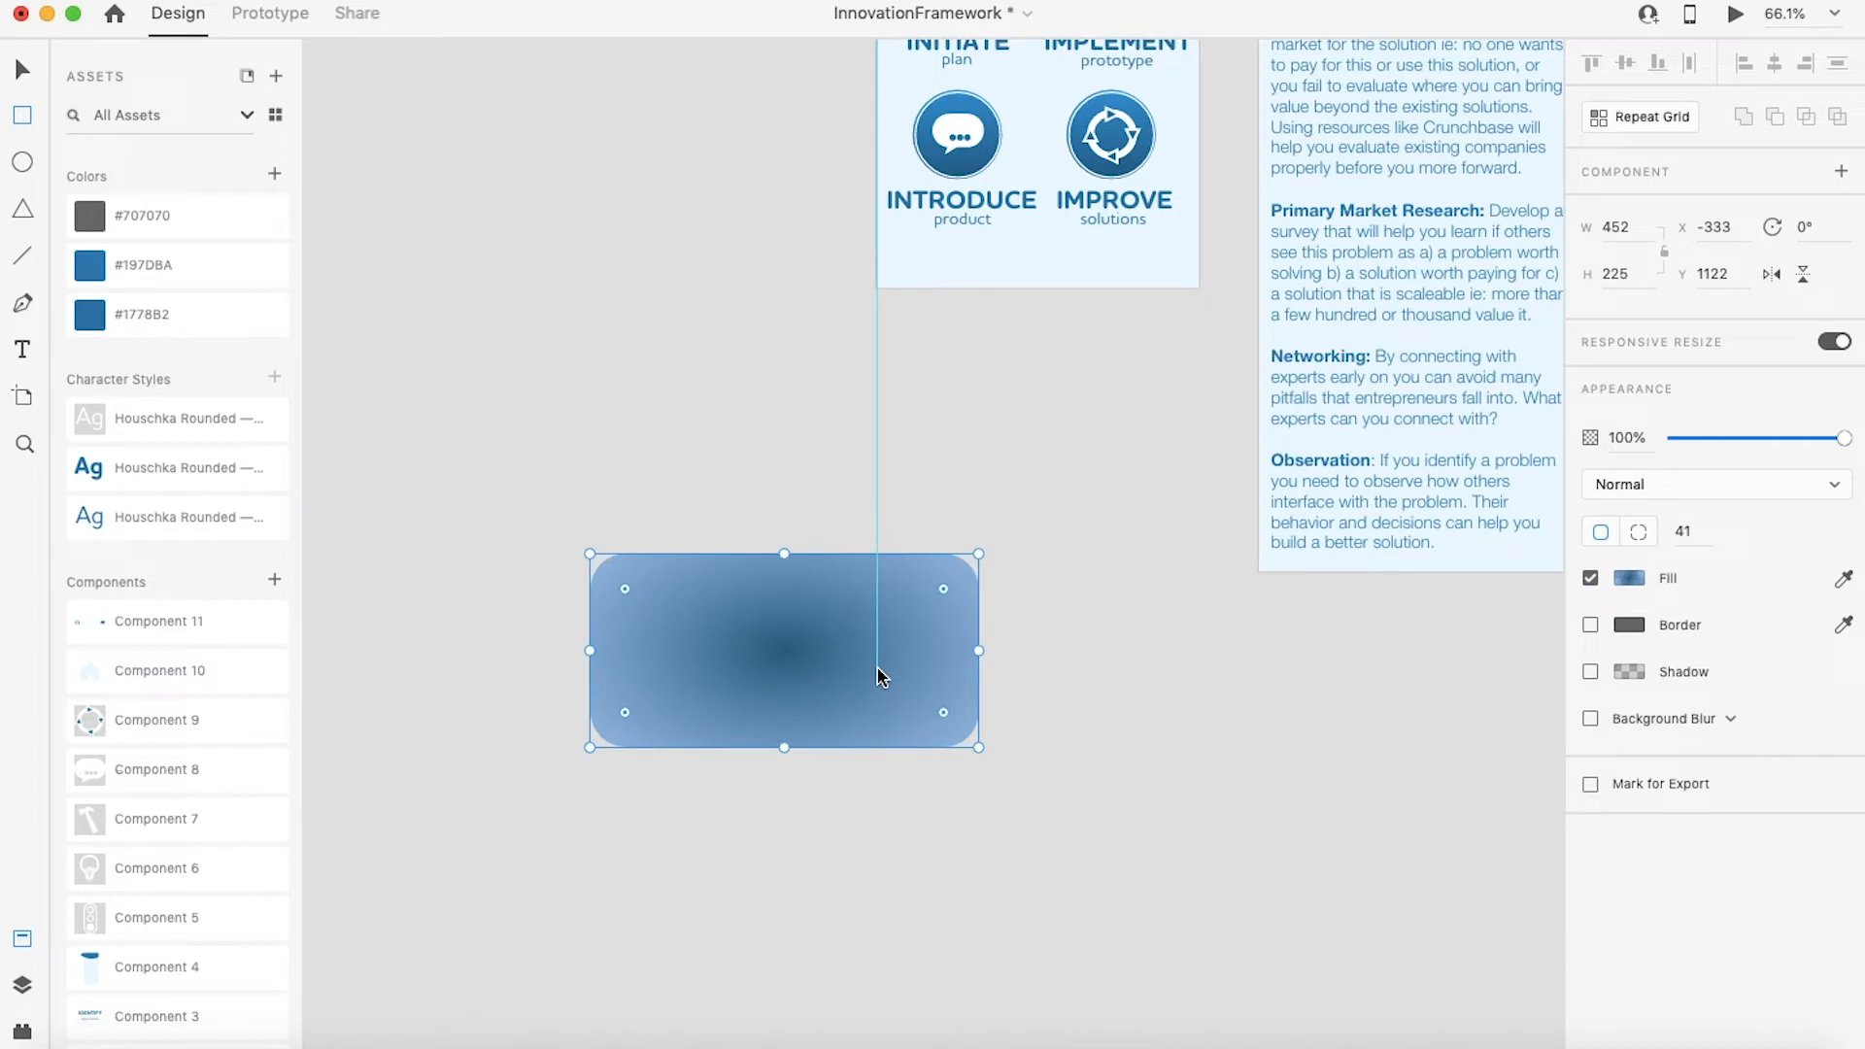
# Step: Move the gradient rectangle upward on the canvas
pyautogui.click(21, 70)
pyautogui.moveTo(840, 641); pyautogui.dragTo(767, 546)
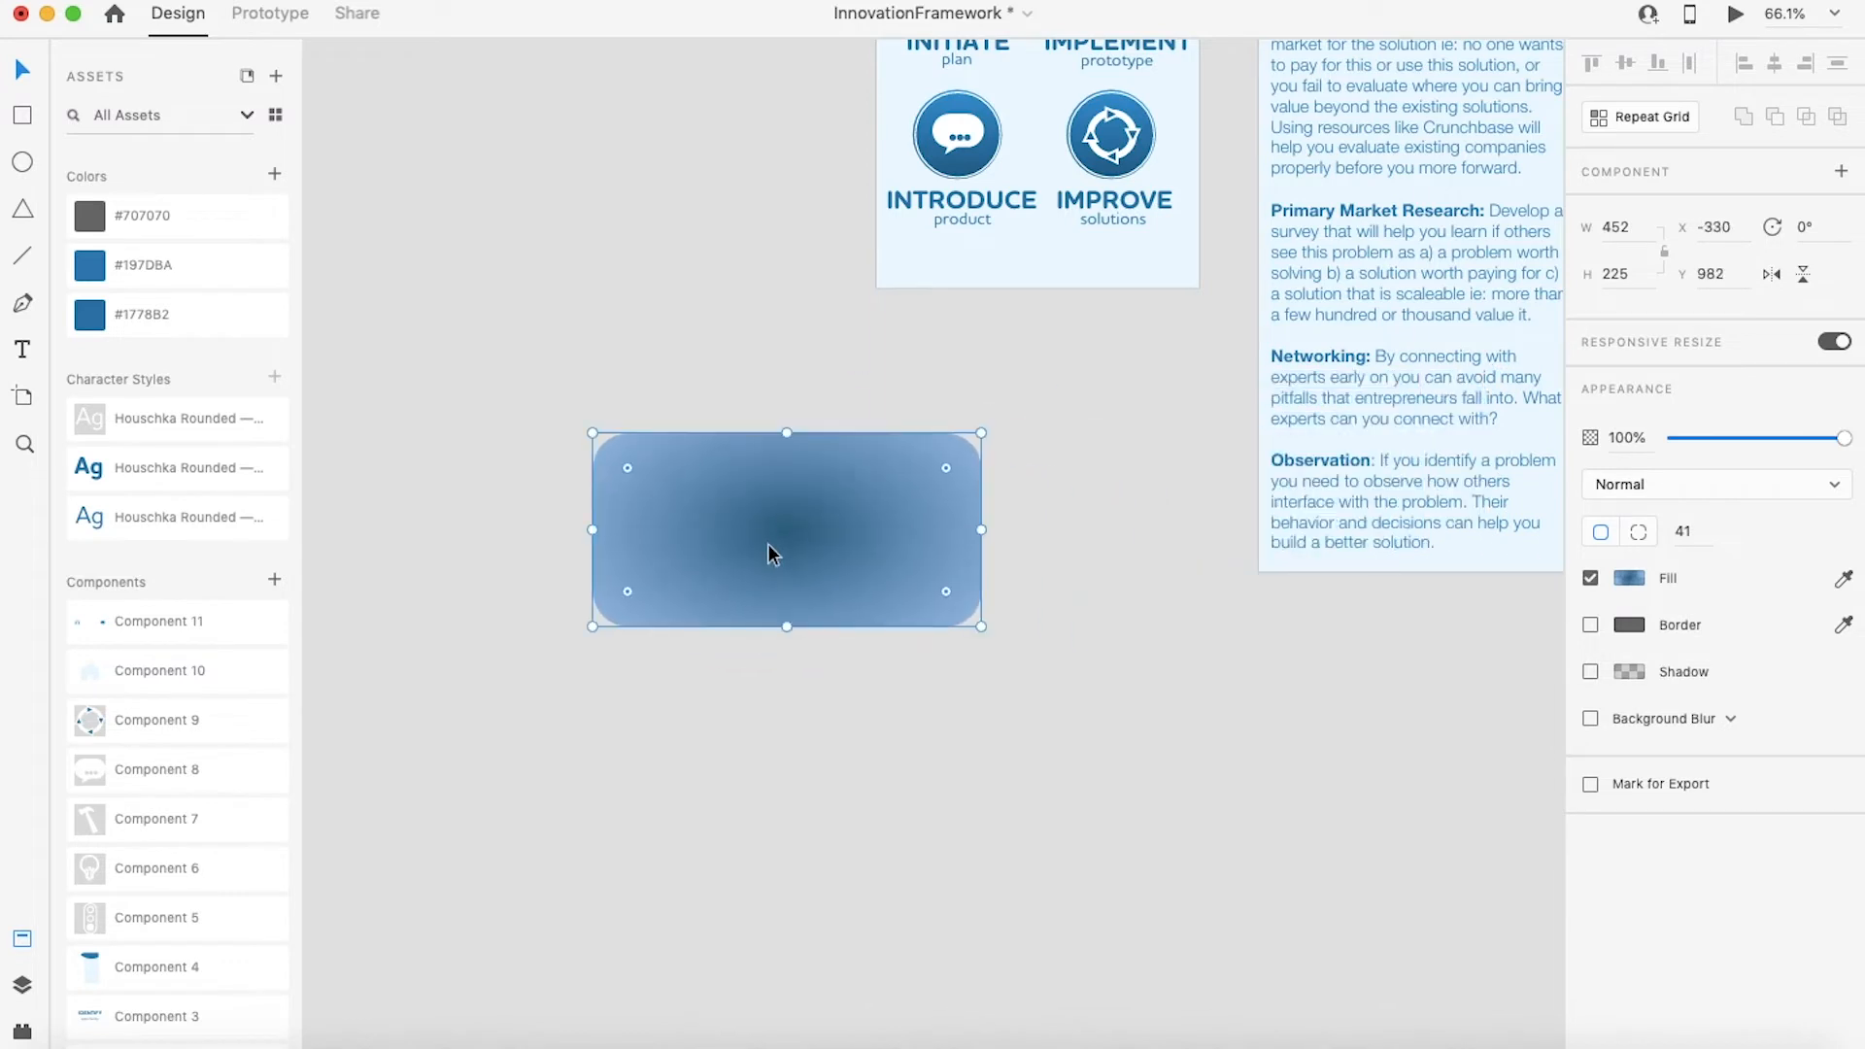
pyautogui.click(728, 720)
# Step: Draw a circle about 243 px in diameter below the rectangle
pyautogui.click(24, 163)
pyautogui.moveTo(779, 719); pyautogui.dragTo(987, 923)
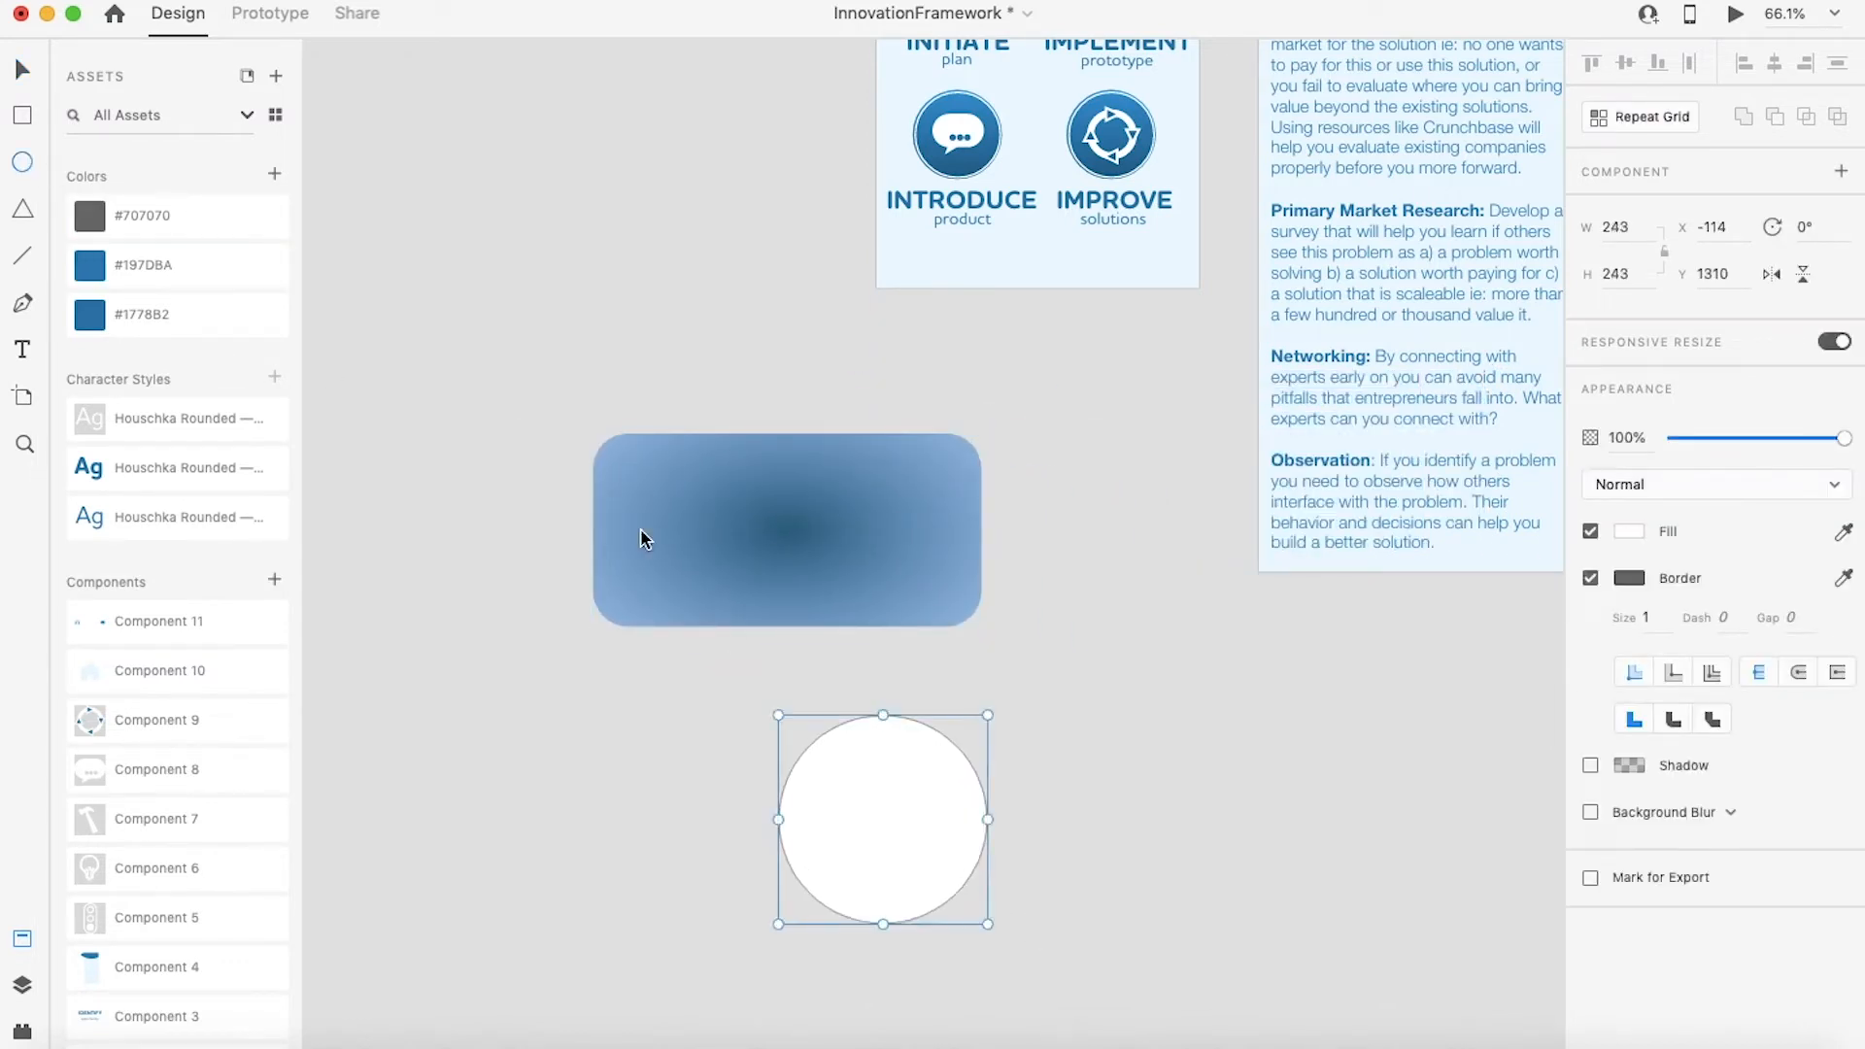
# Step: Draw a triangle about 239 x 207 px left of the circle and round its corners
pyautogui.click(26, 211)
pyautogui.moveTo(547, 715); pyautogui.dragTo(753, 892)
pyautogui.moveTo(649, 740)
pyautogui.mouseDown()
pyautogui.moveTo(639, 853)
pyautogui.moveTo(650, 749)
pyautogui.mouseUp()
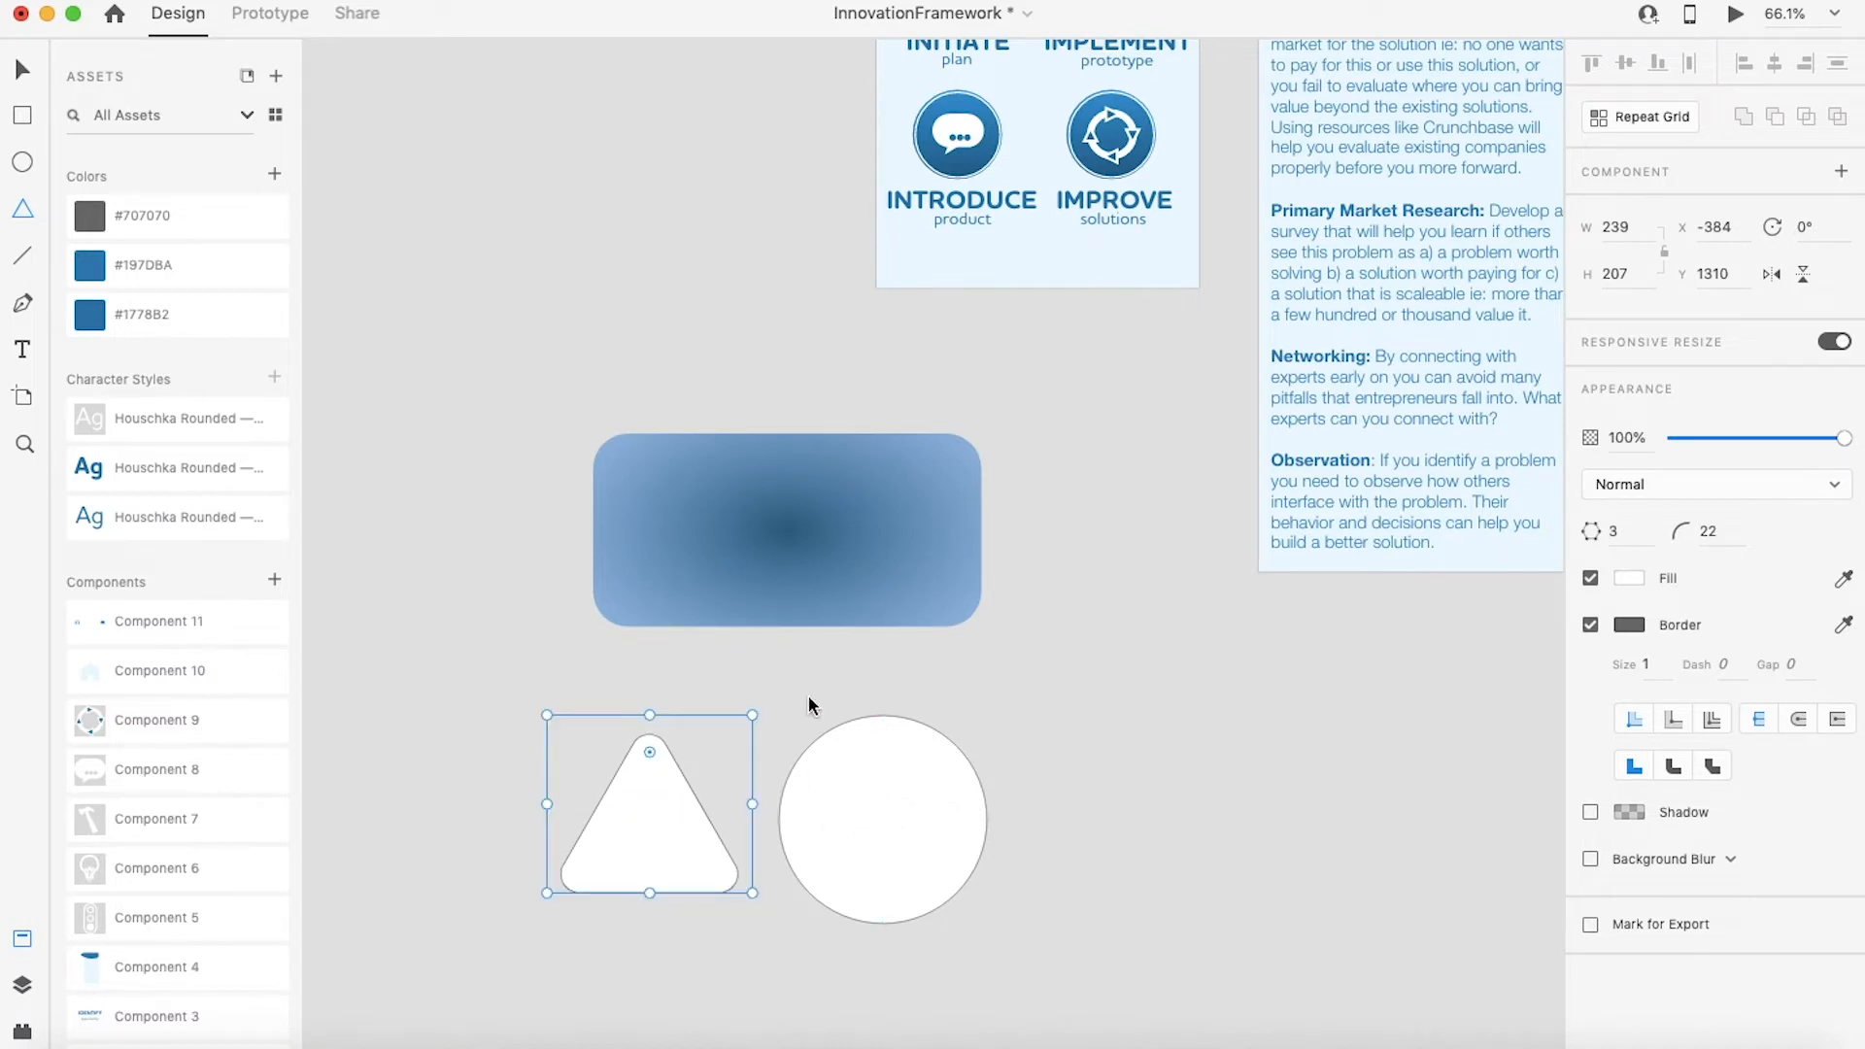
# Step: Draw a horizontal line about 234 px long and give it an 8 px border with round caps
pyautogui.click(24, 260)
pyautogui.moveTo(368, 635)
pyautogui.mouseDown()
pyautogui.moveTo(592, 636)
pyautogui.moveTo(569, 635)
pyautogui.mouseUp()
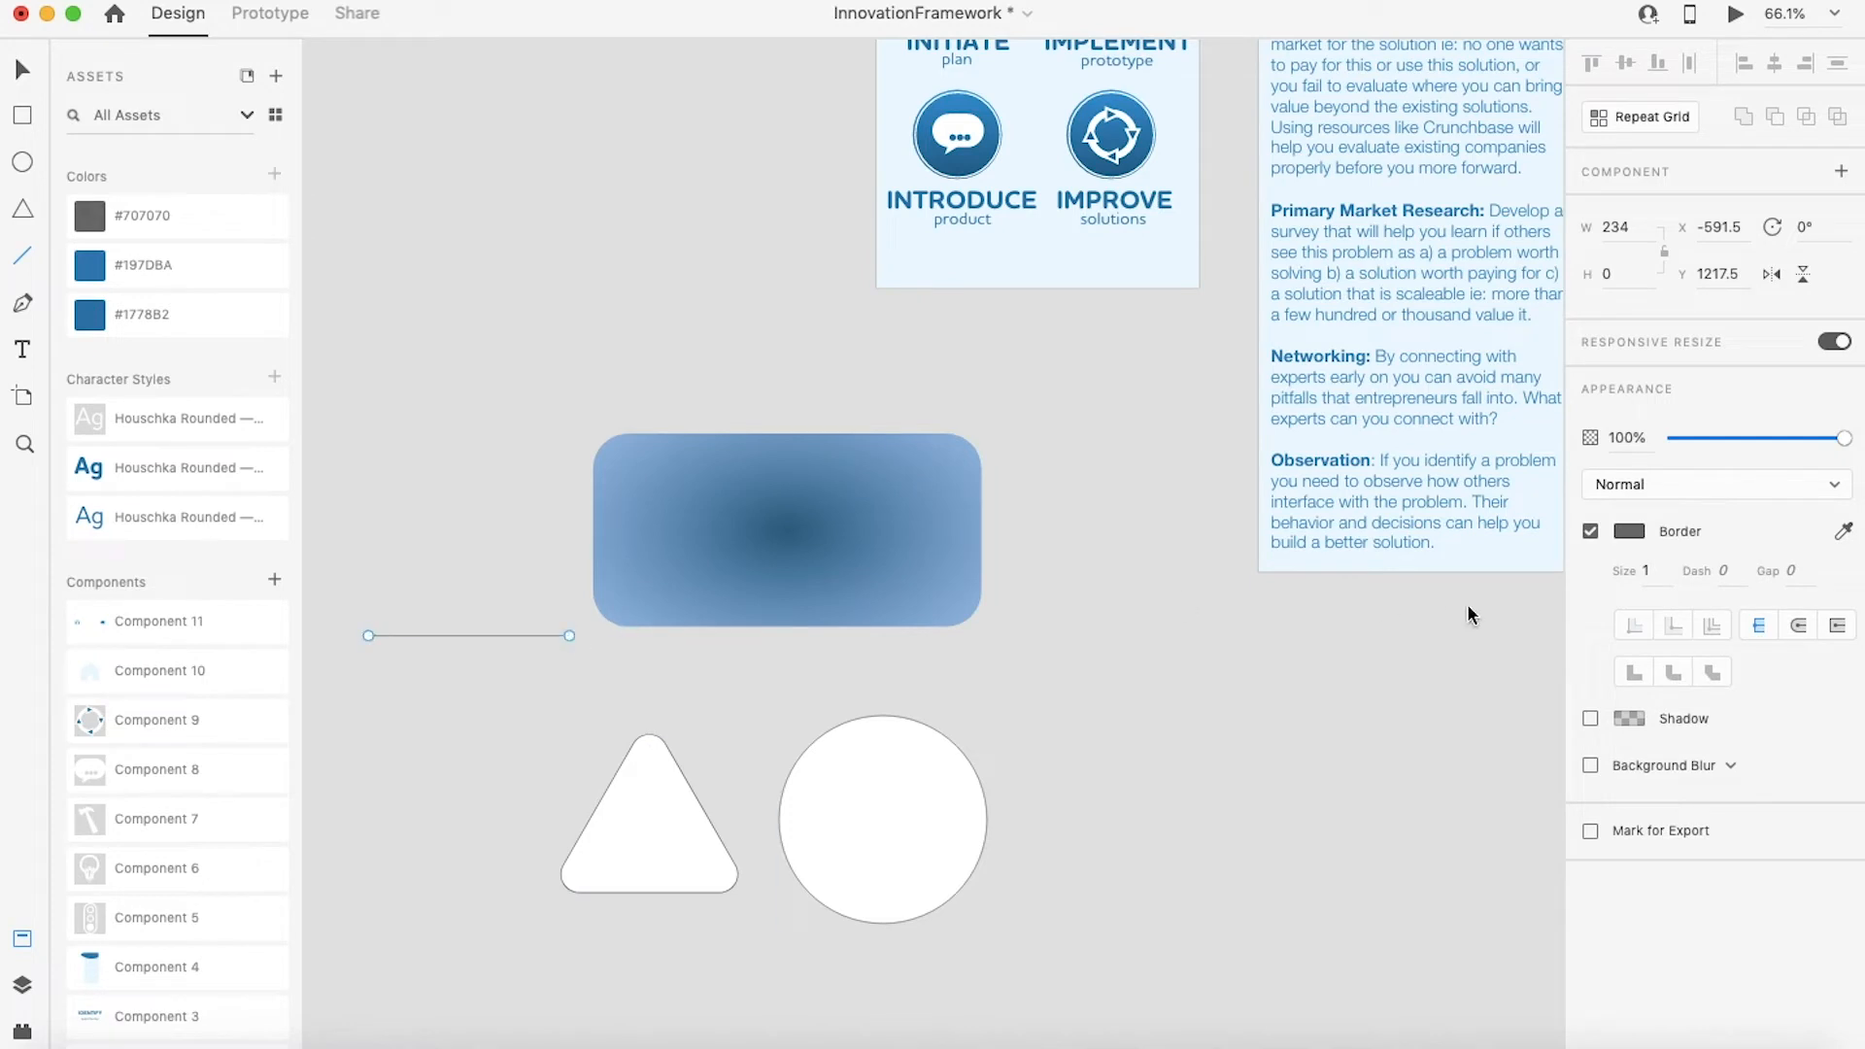
pyautogui.click(1650, 569)
pyautogui.write('8')
pyautogui.press('Return')
pyautogui.click(1798, 625)
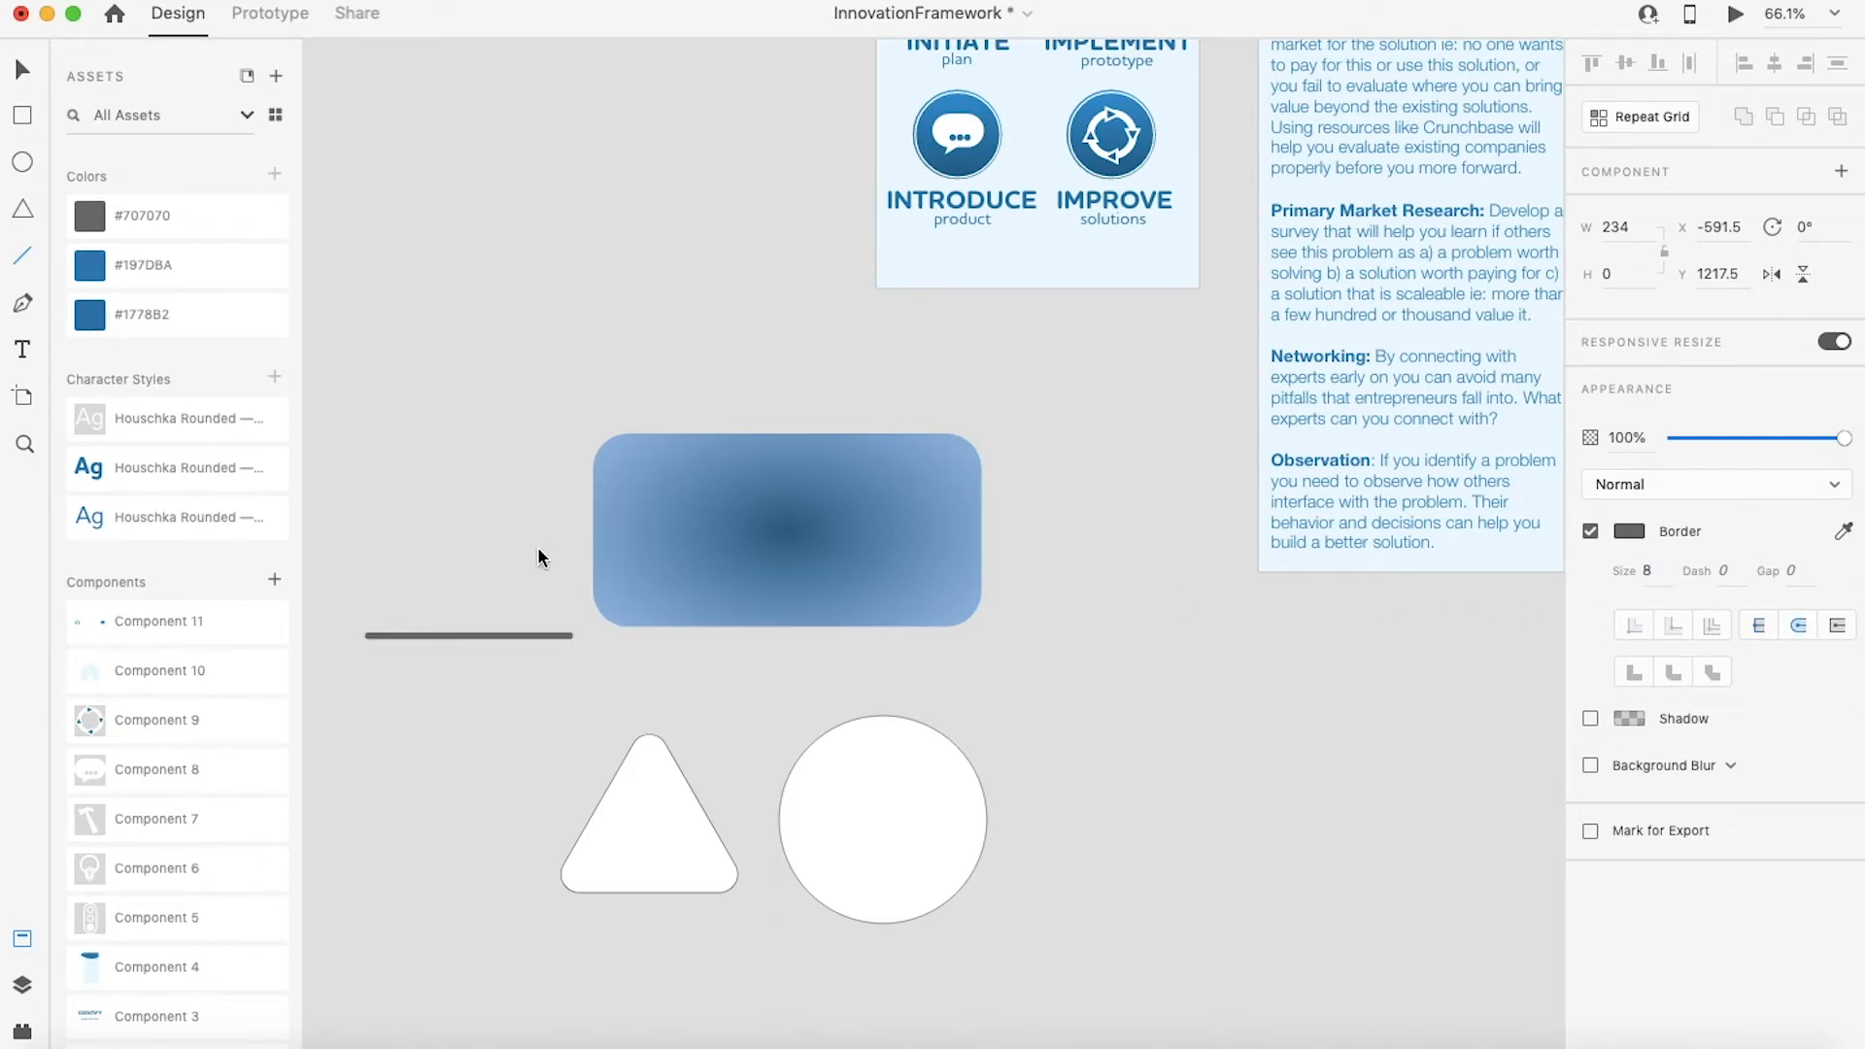
# Step: Move the thick line to the right, below the gradient rectangle's right edge
pyautogui.moveTo(501, 635); pyautogui.dragTo(1064, 636)
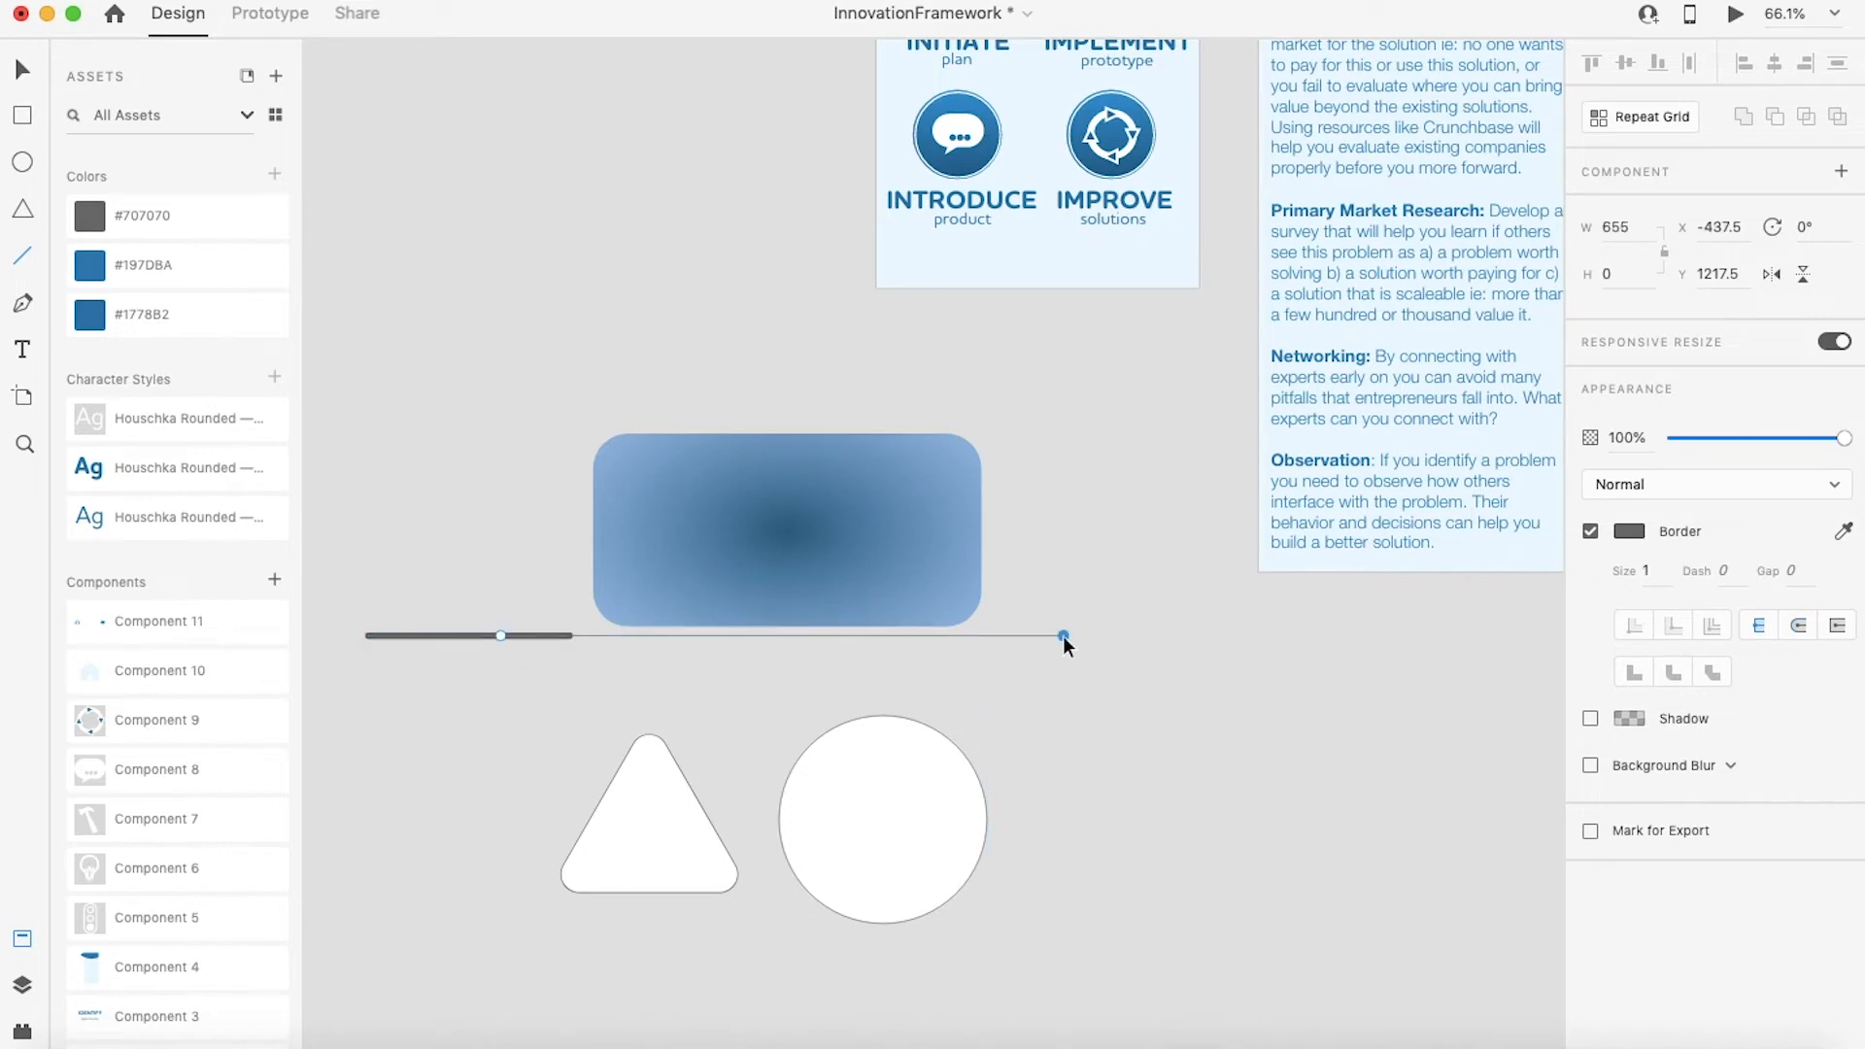
pyautogui.press('Delete')
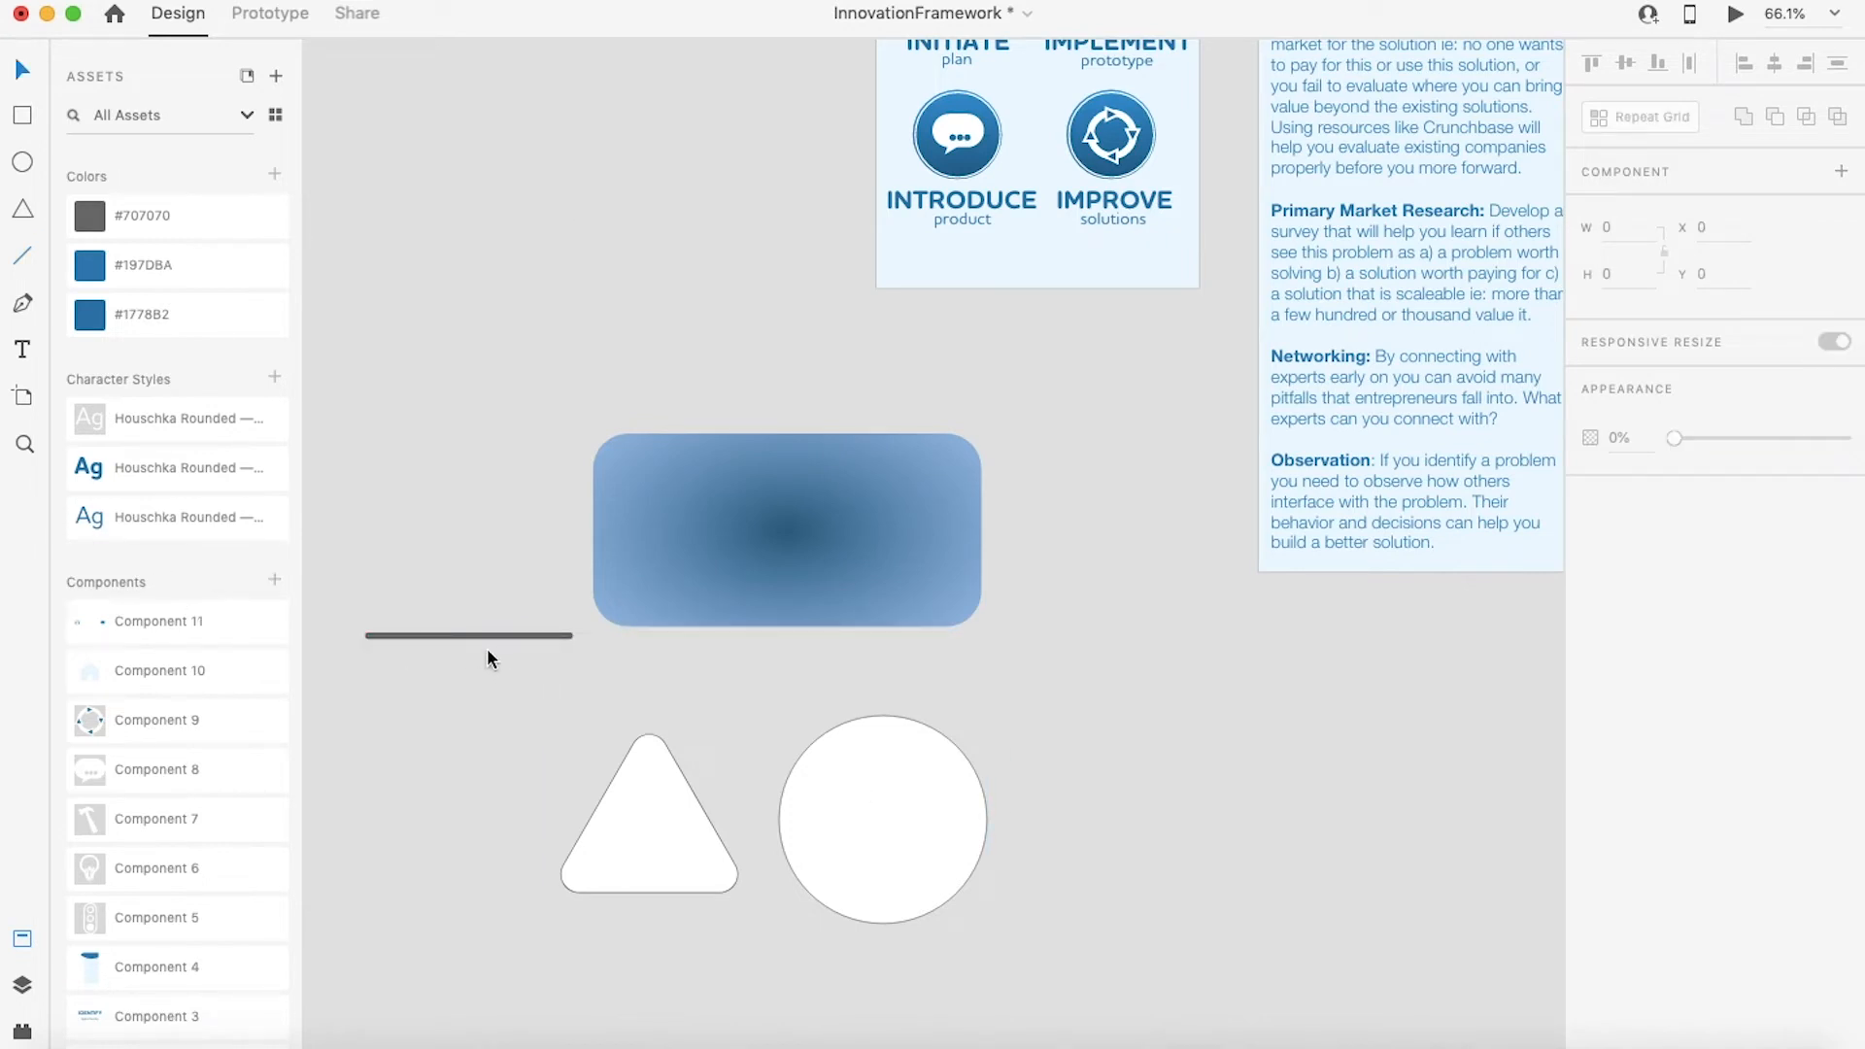
pyautogui.moveTo(488, 638); pyautogui.dragTo(1386, 681)
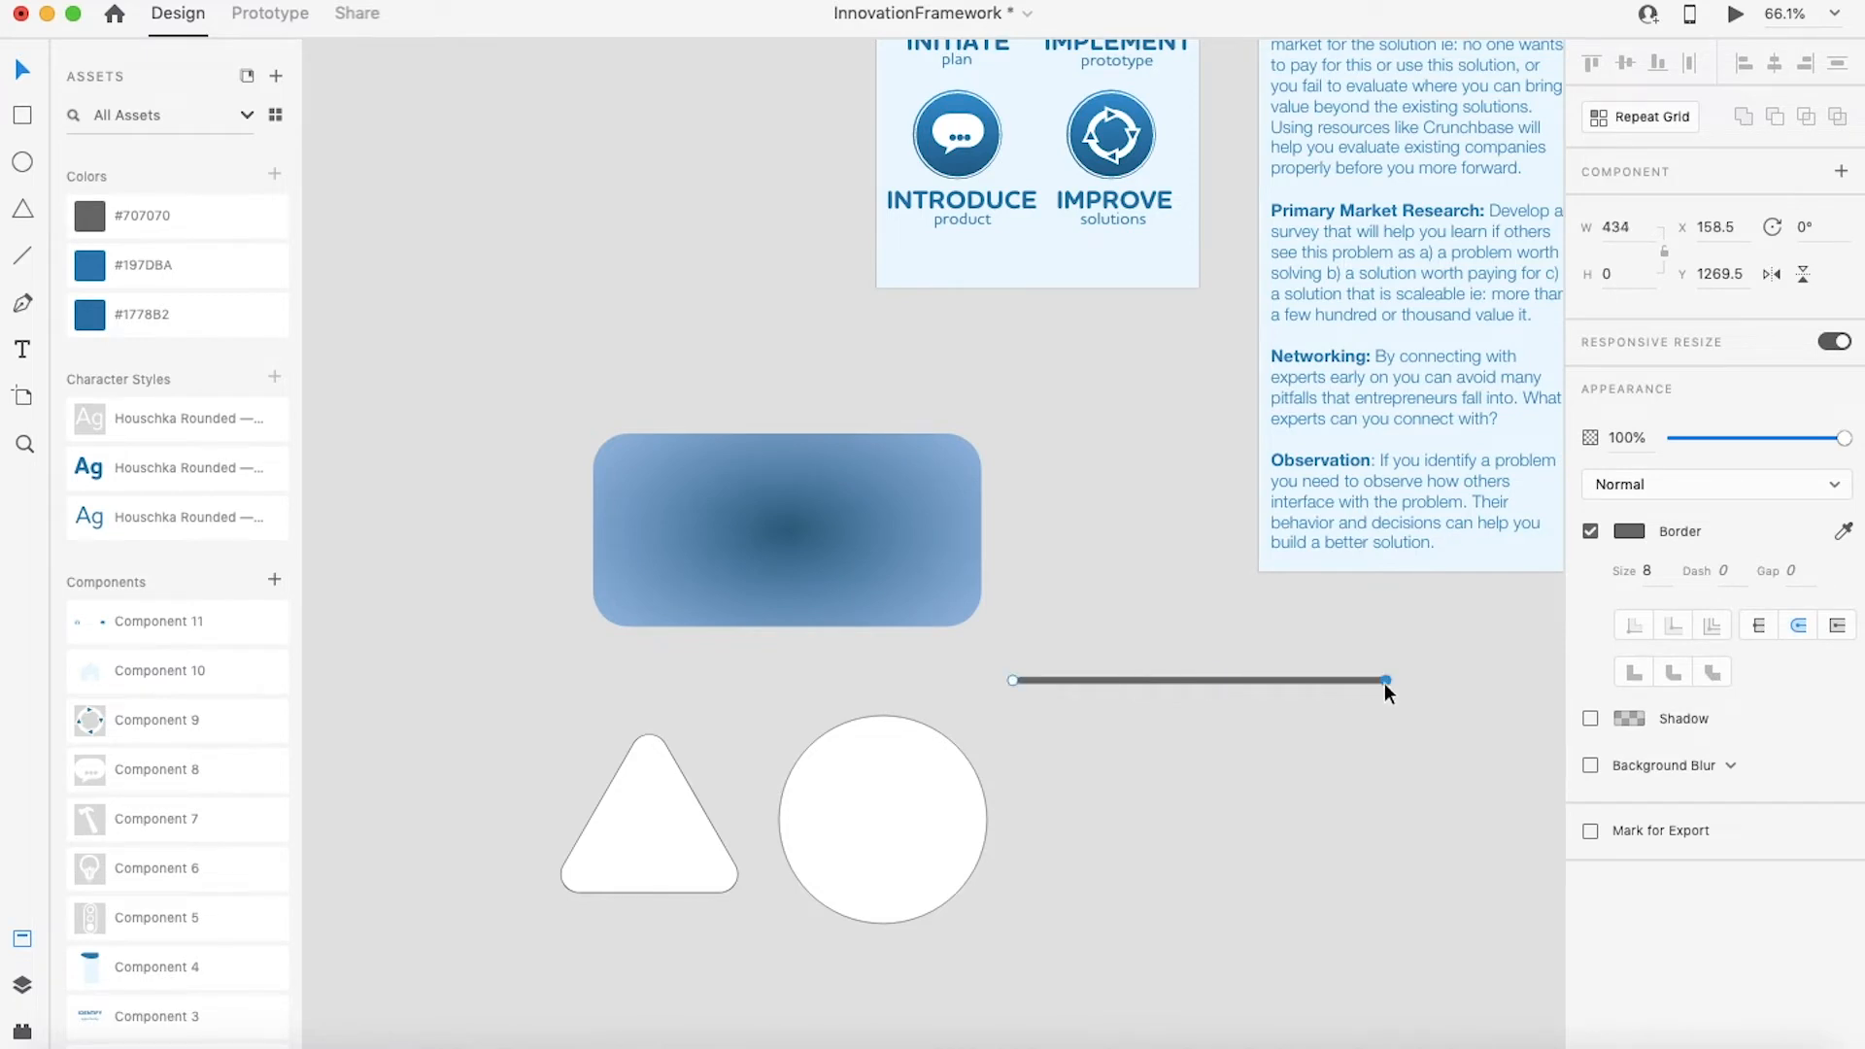
pyautogui.click(1220, 725)
pyautogui.click(22, 303)
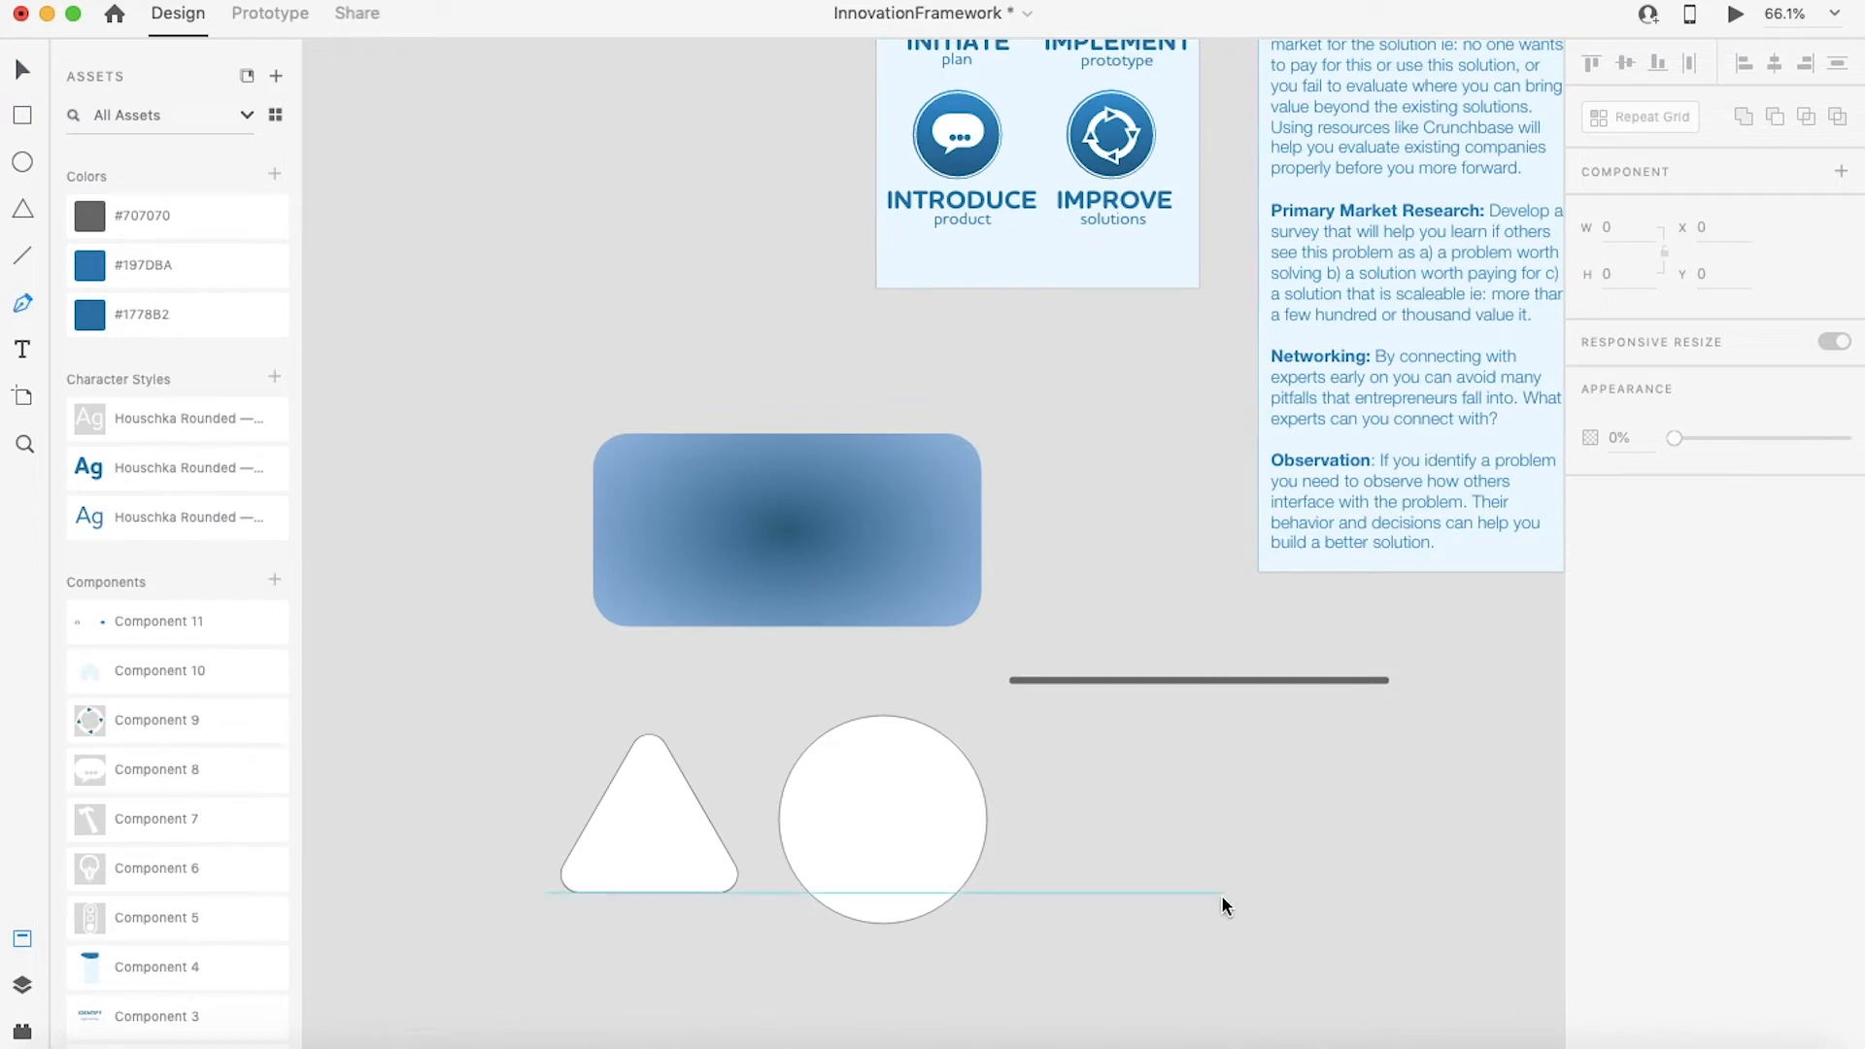
pyautogui.click(1199, 924)
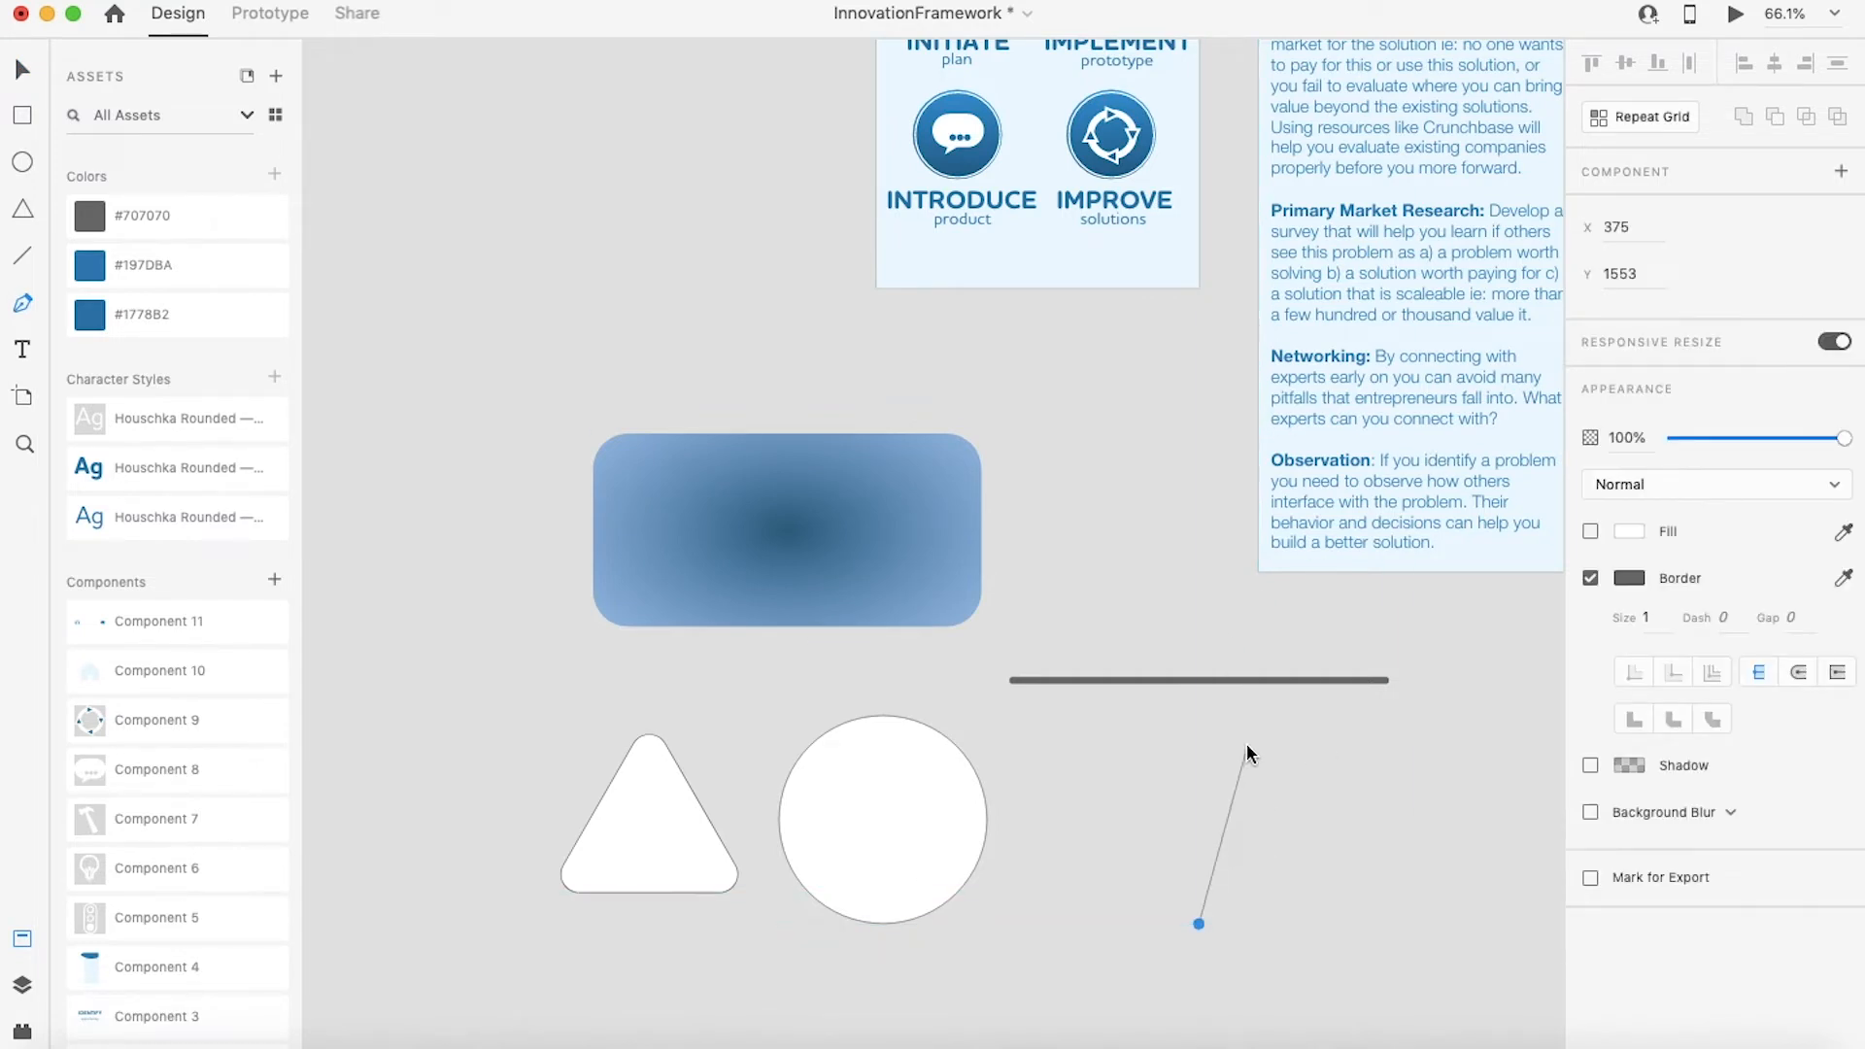
pyautogui.click(1199, 751)
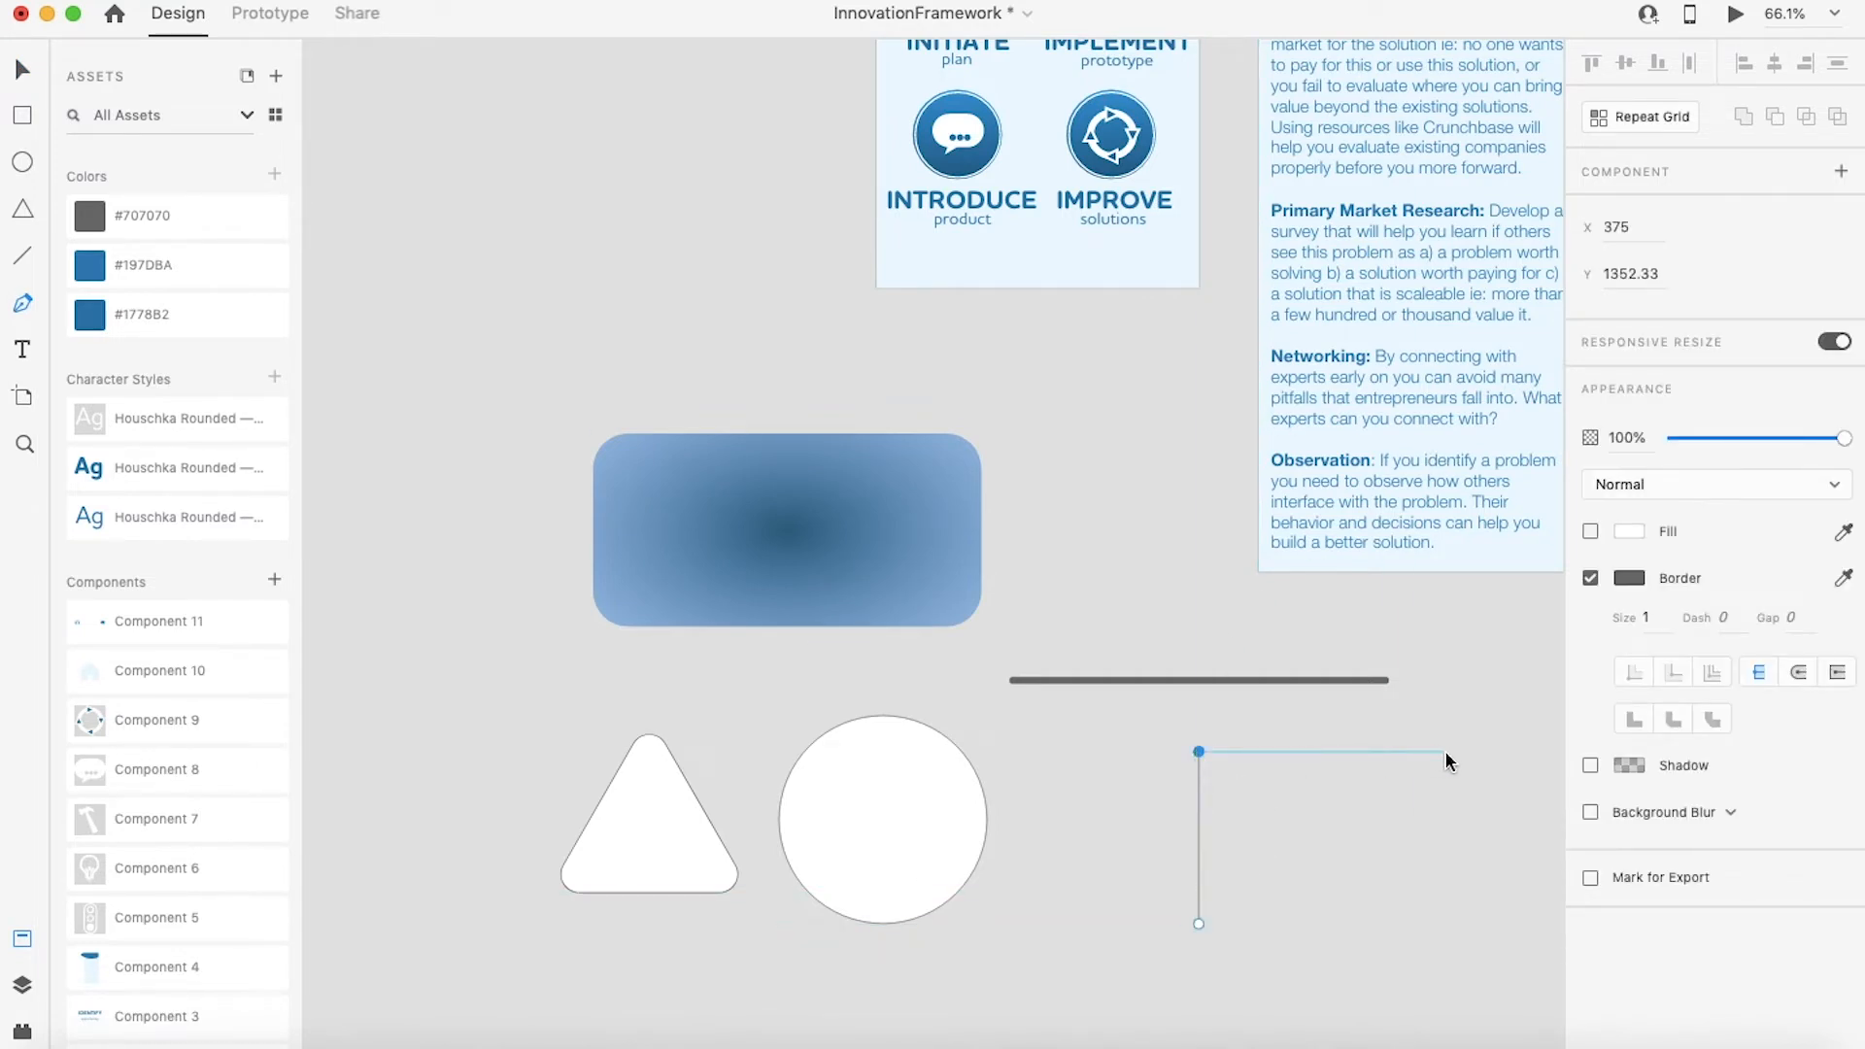
pyautogui.click(1445, 751)
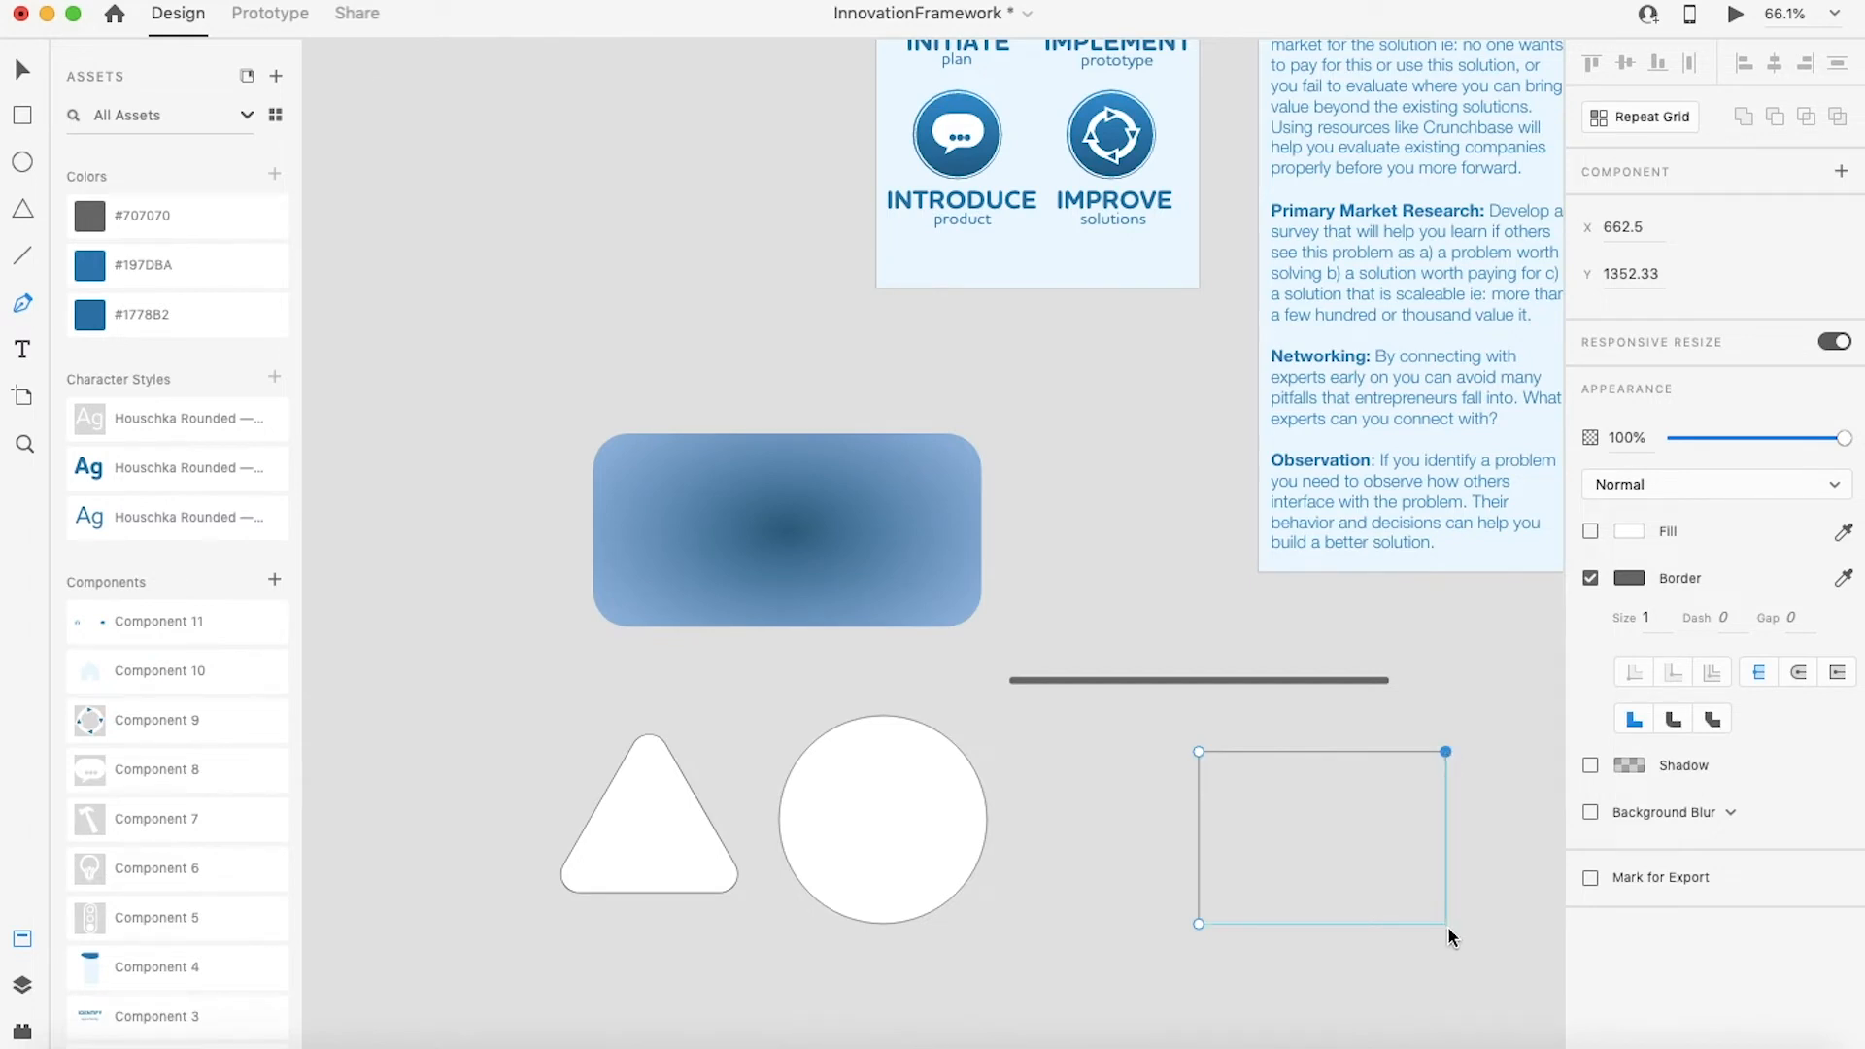
pyautogui.click(1445, 924)
pyautogui.click(1198, 923)
pyautogui.click(1324, 924)
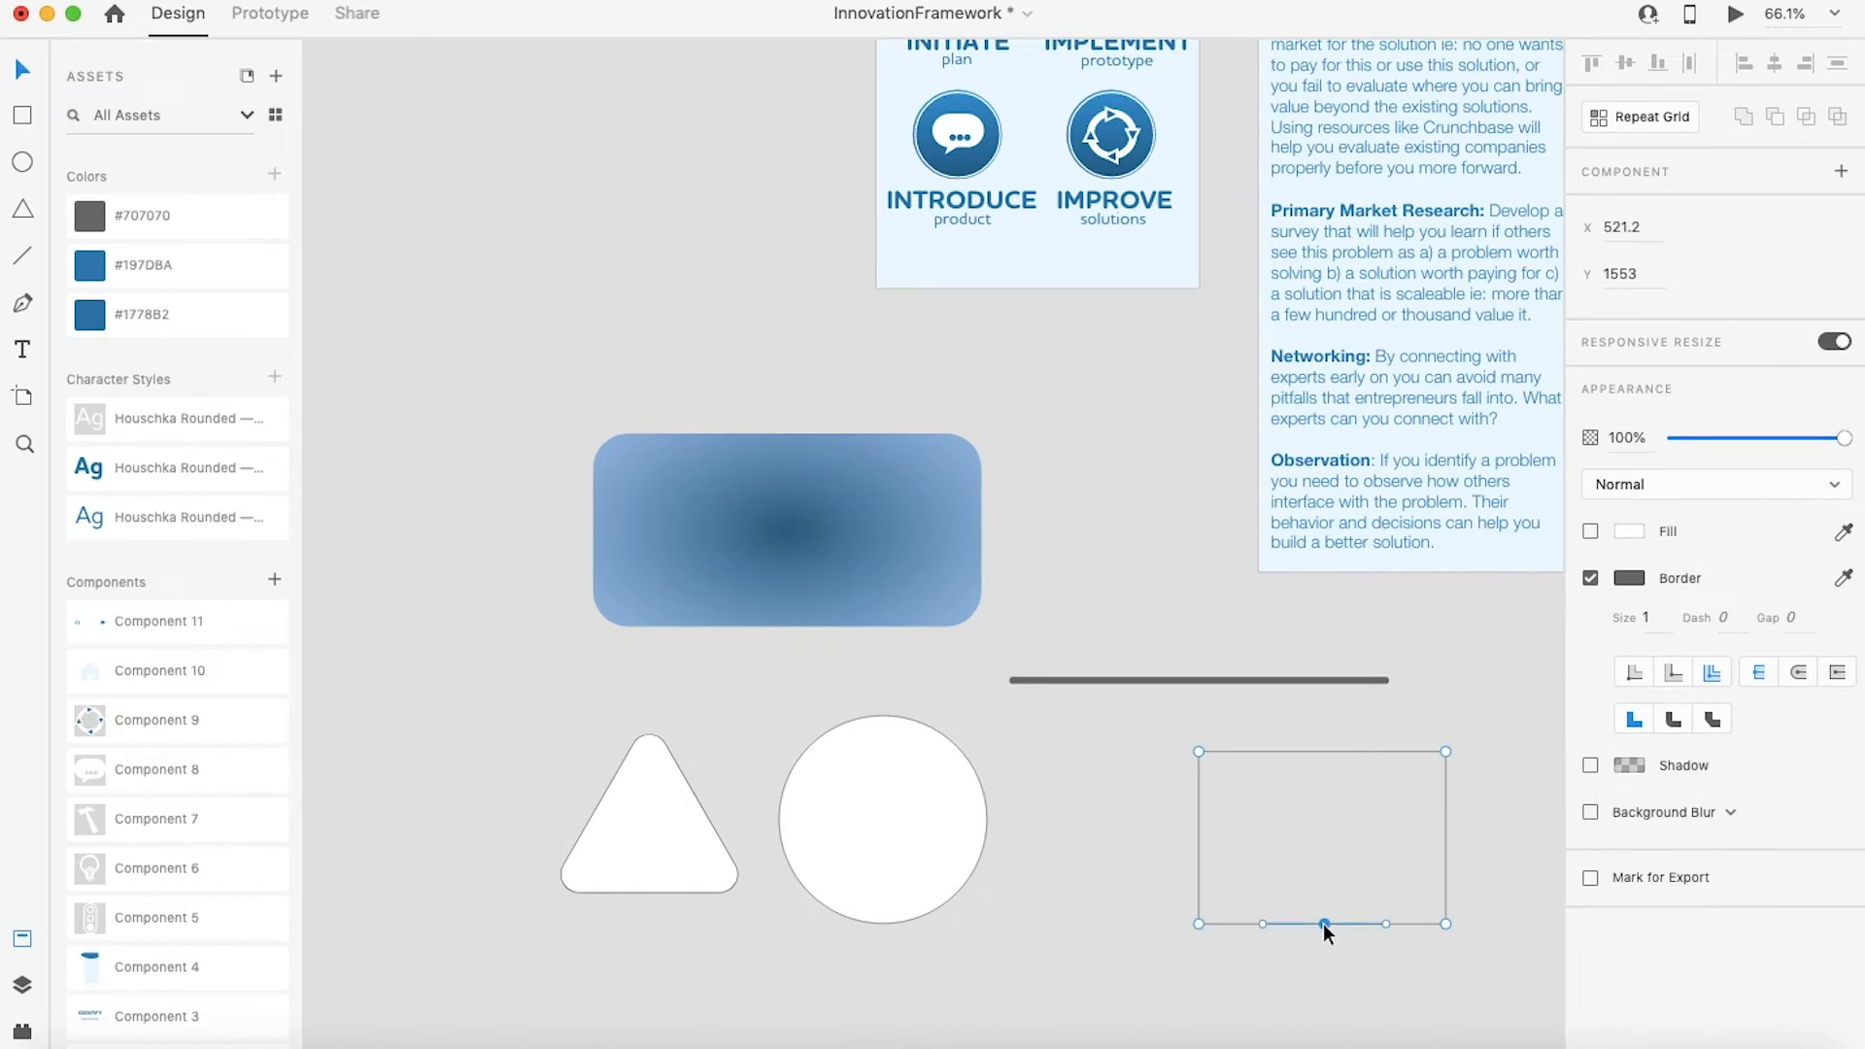
pyautogui.moveTo(1321, 924); pyautogui.dragTo(1320, 805)
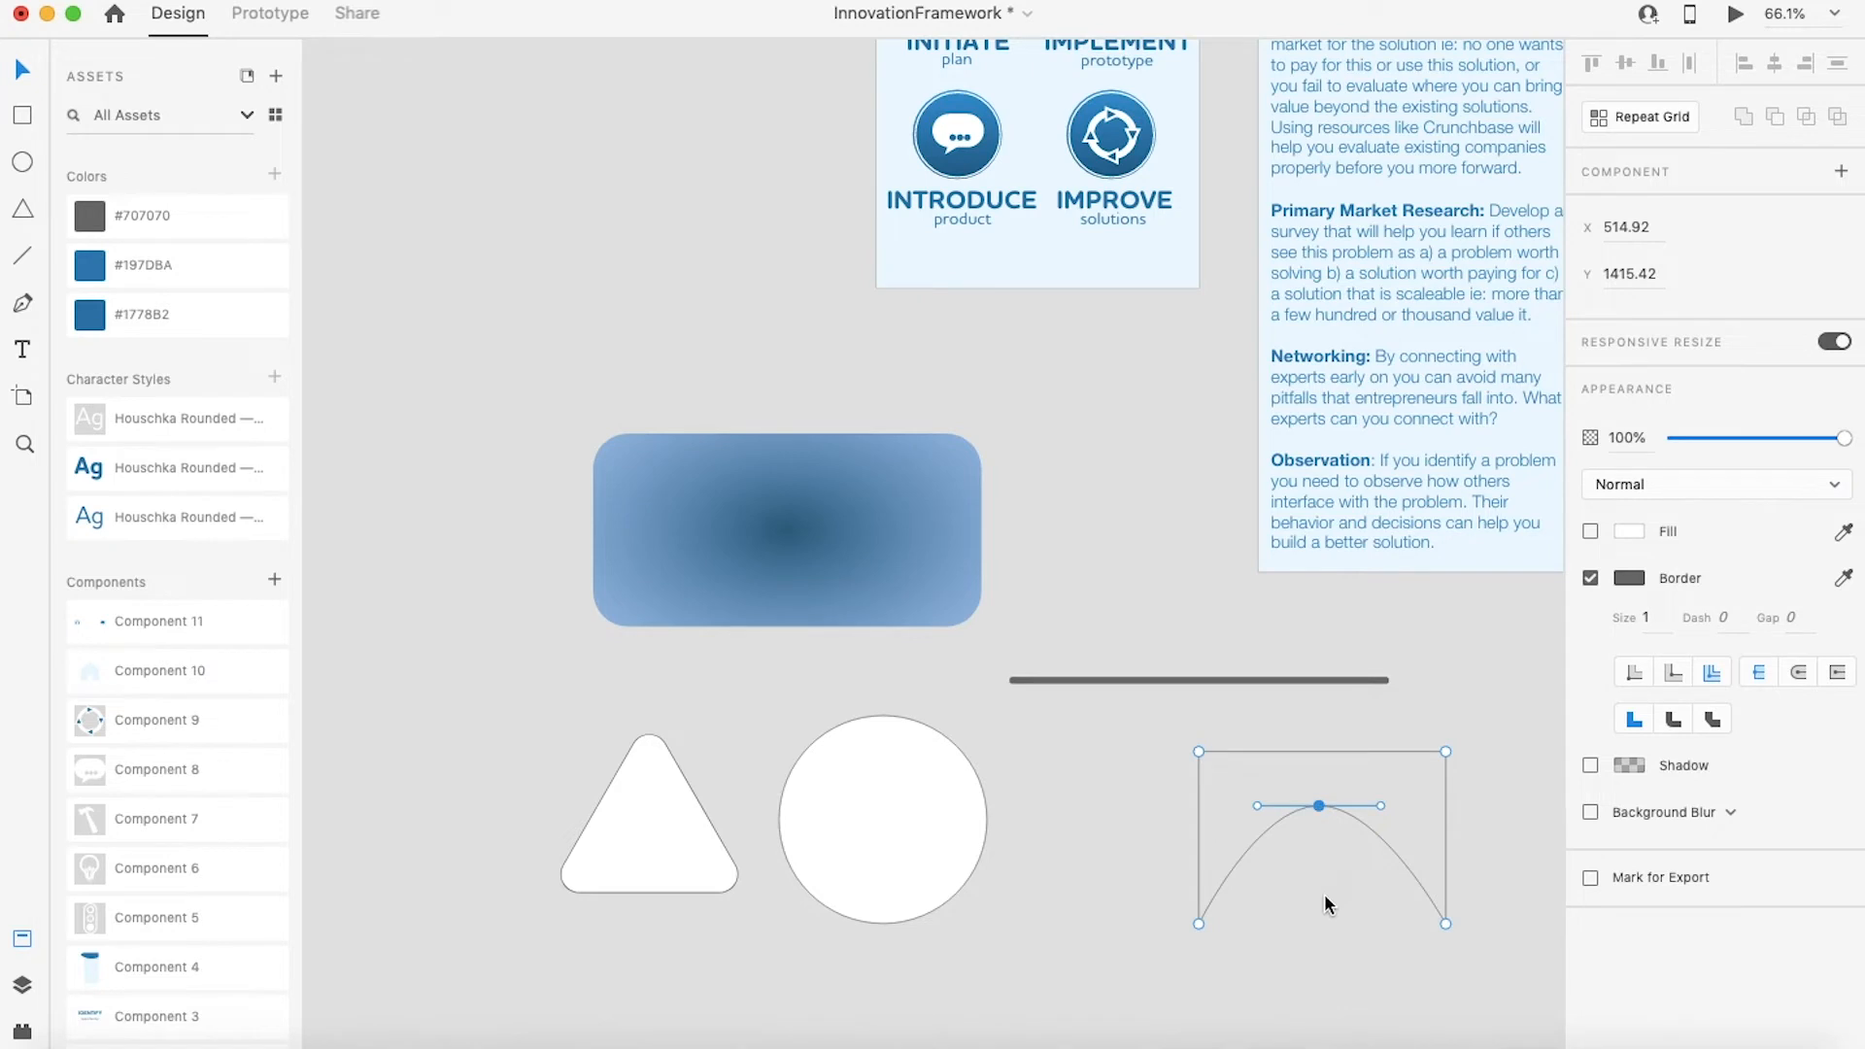
pyautogui.press('super+z')
pyautogui.press('super+z')
pyautogui.press('super+z')
pyautogui.press('super+z')
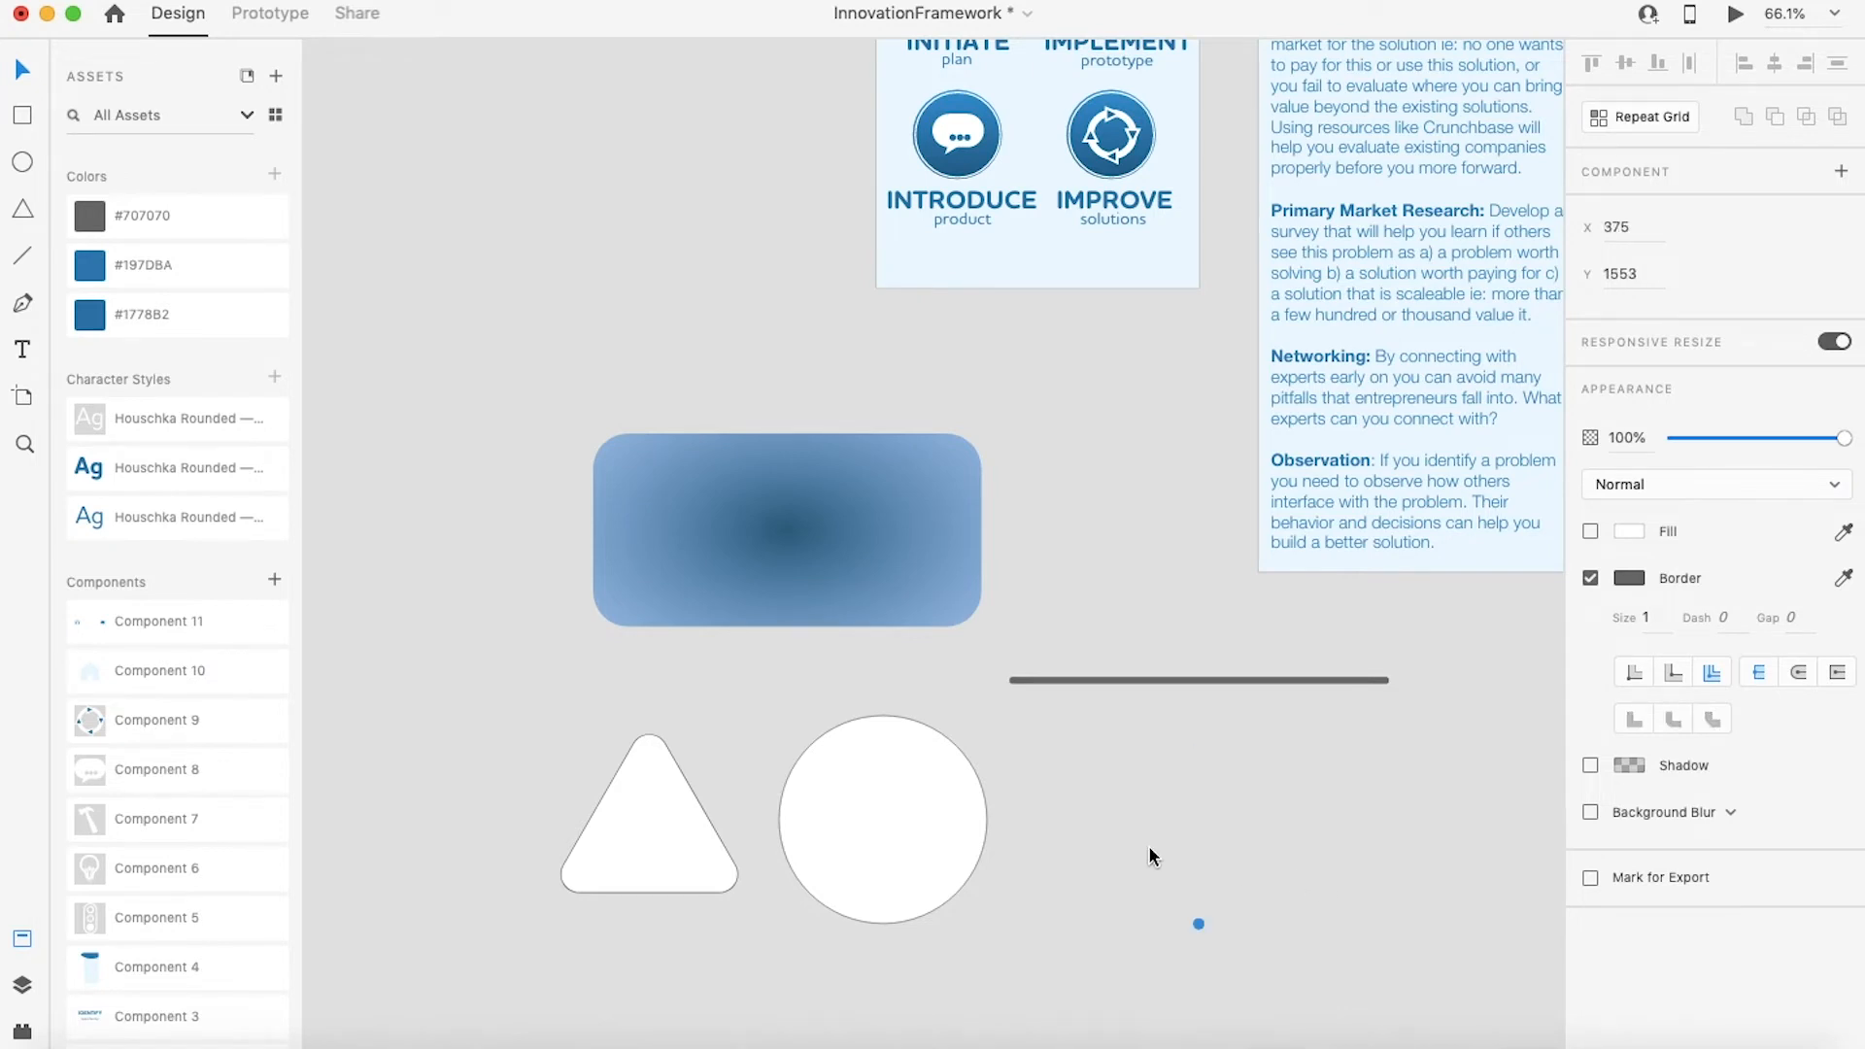
pyautogui.press('super+z')
# Step: Draw a closed four-point rectangular path with the Pen tool, about 360 x 218 px, right of the circle
pyautogui.click(23, 303)
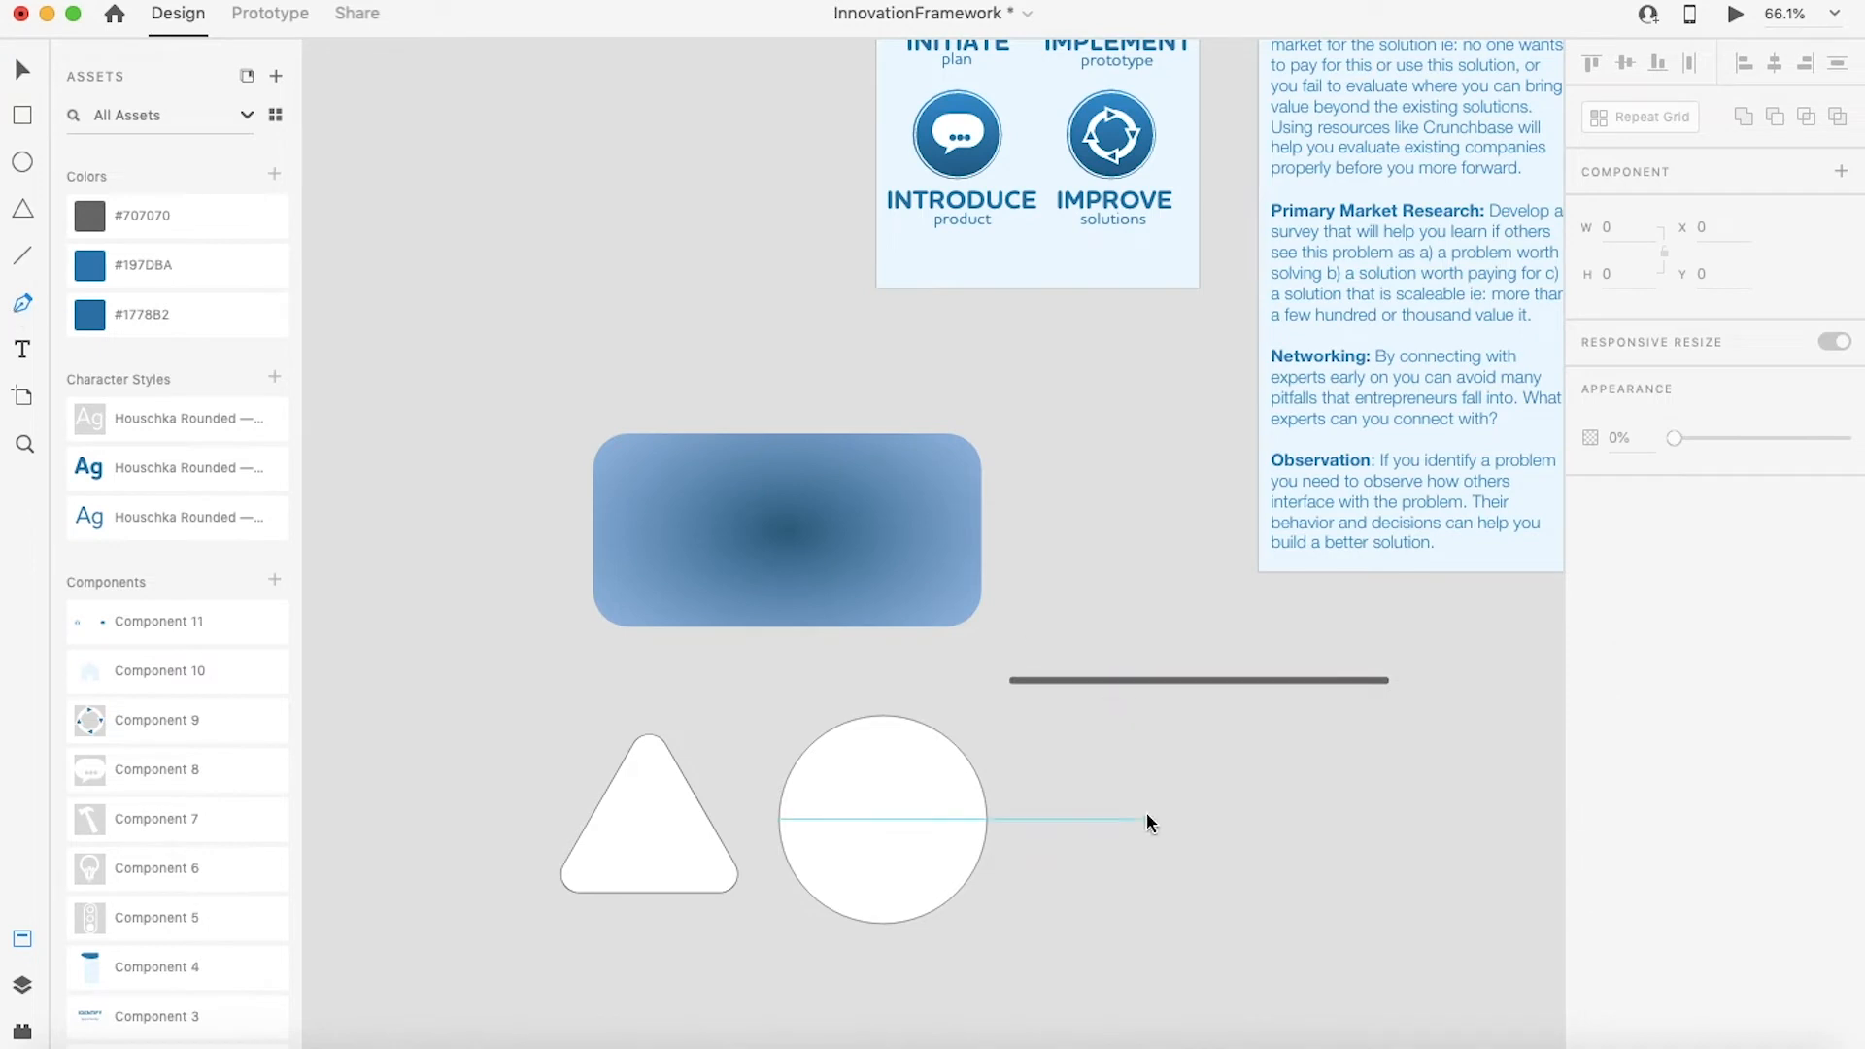
pyautogui.click(1152, 775)
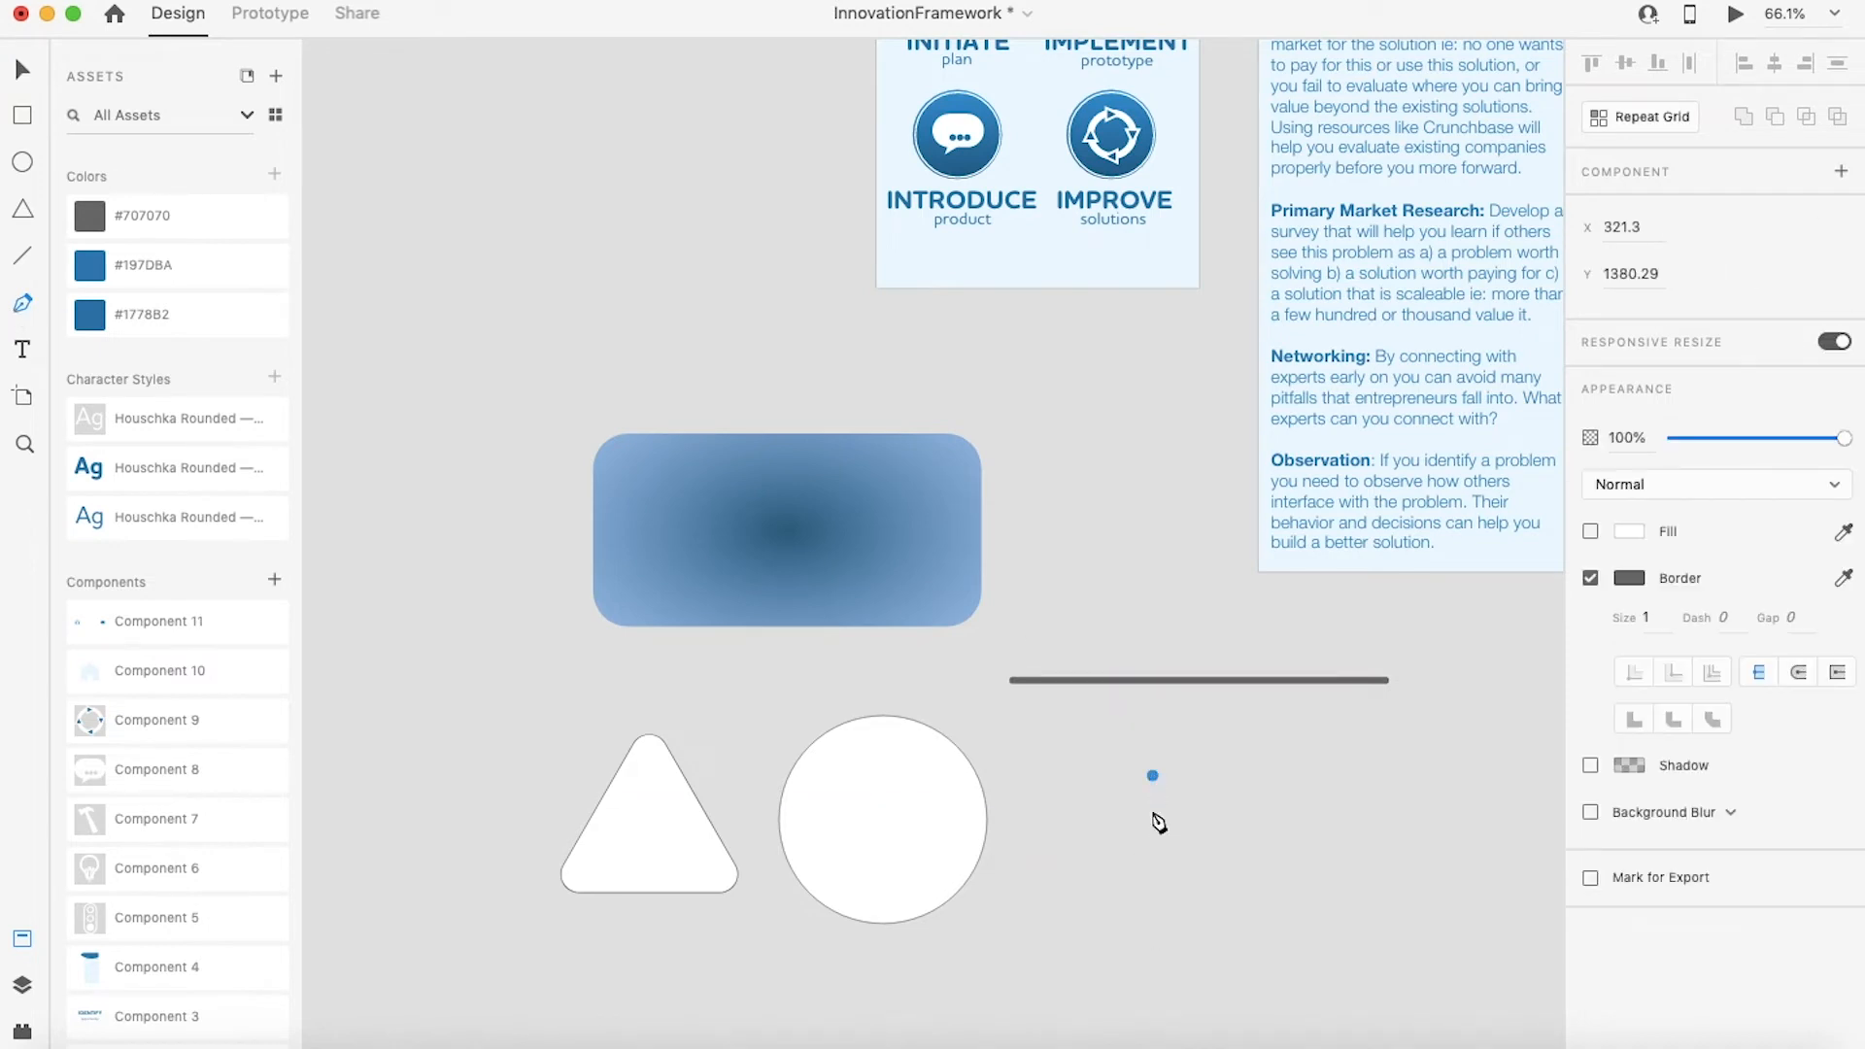
pyautogui.click(1156, 957)
pyautogui.click(1462, 956)
pyautogui.click(1462, 769)
pyautogui.click(1153, 776)
pyautogui.moveTo(1156, 777); pyautogui.dragTo(985, 621)
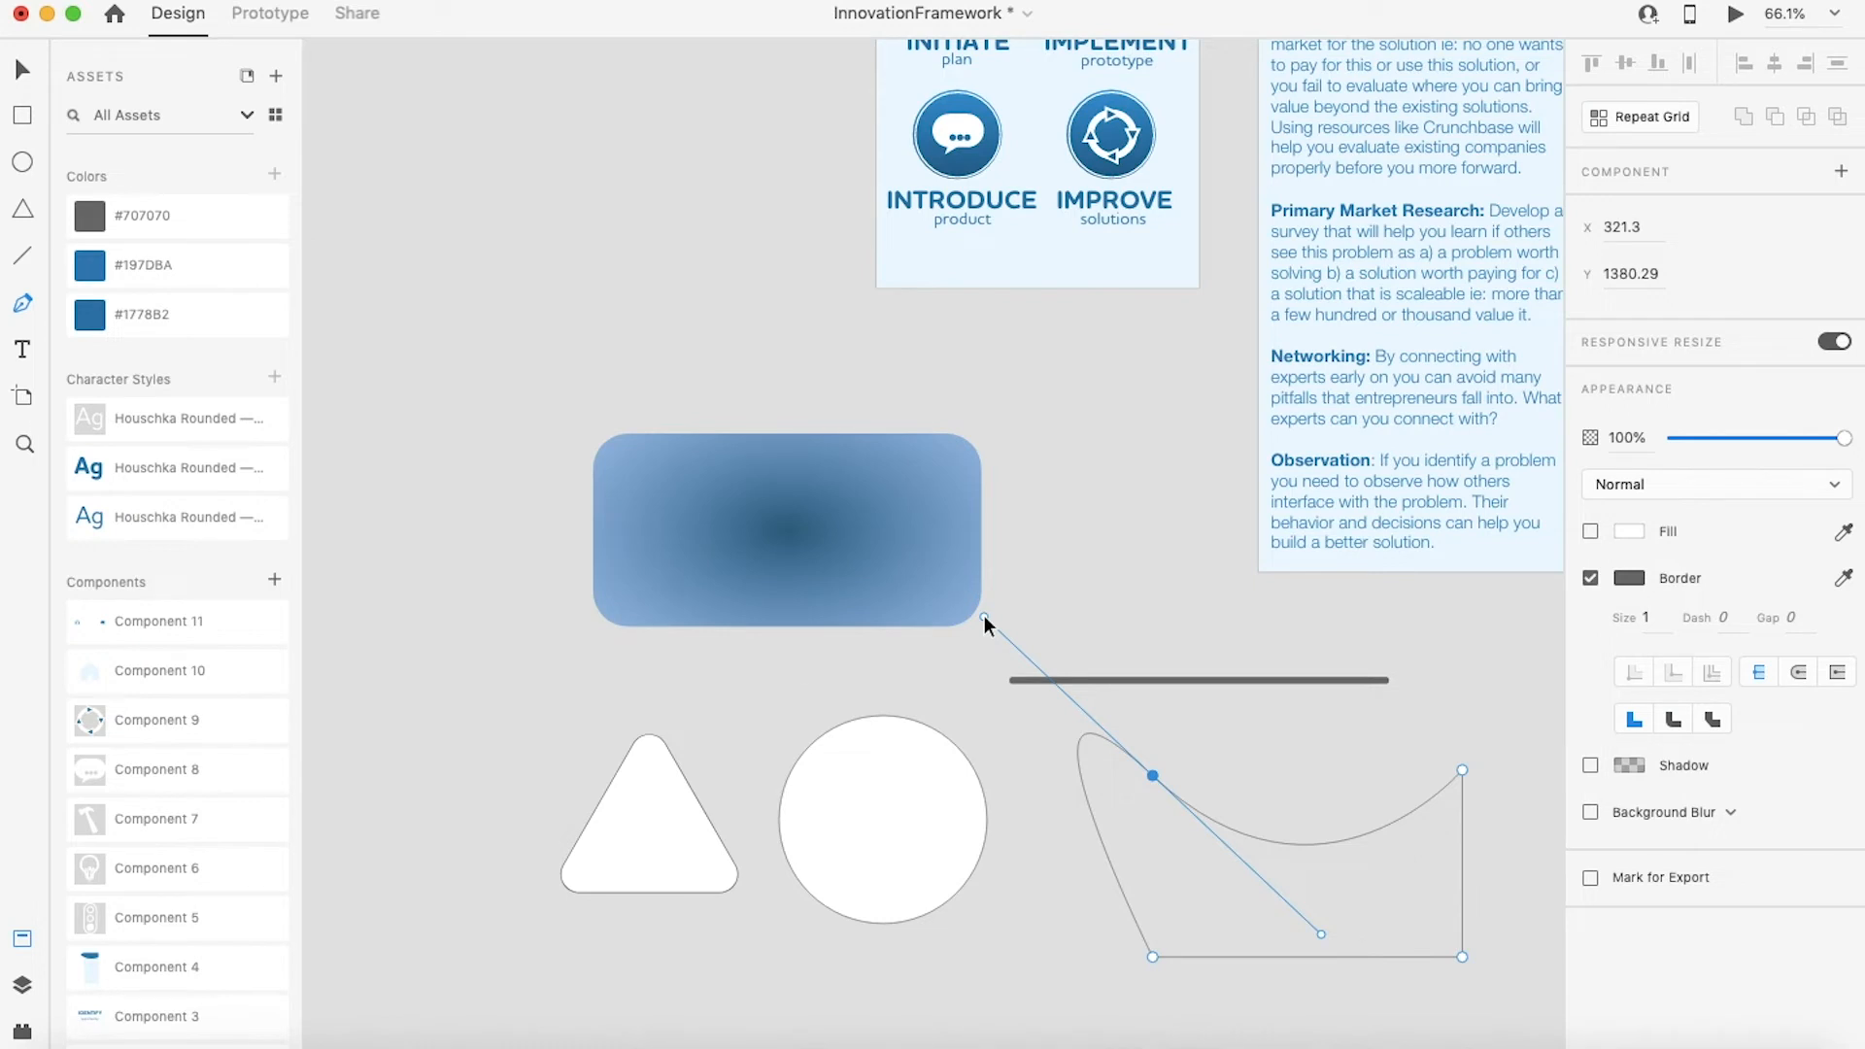
pyautogui.press('v')
pyautogui.press('super+z')
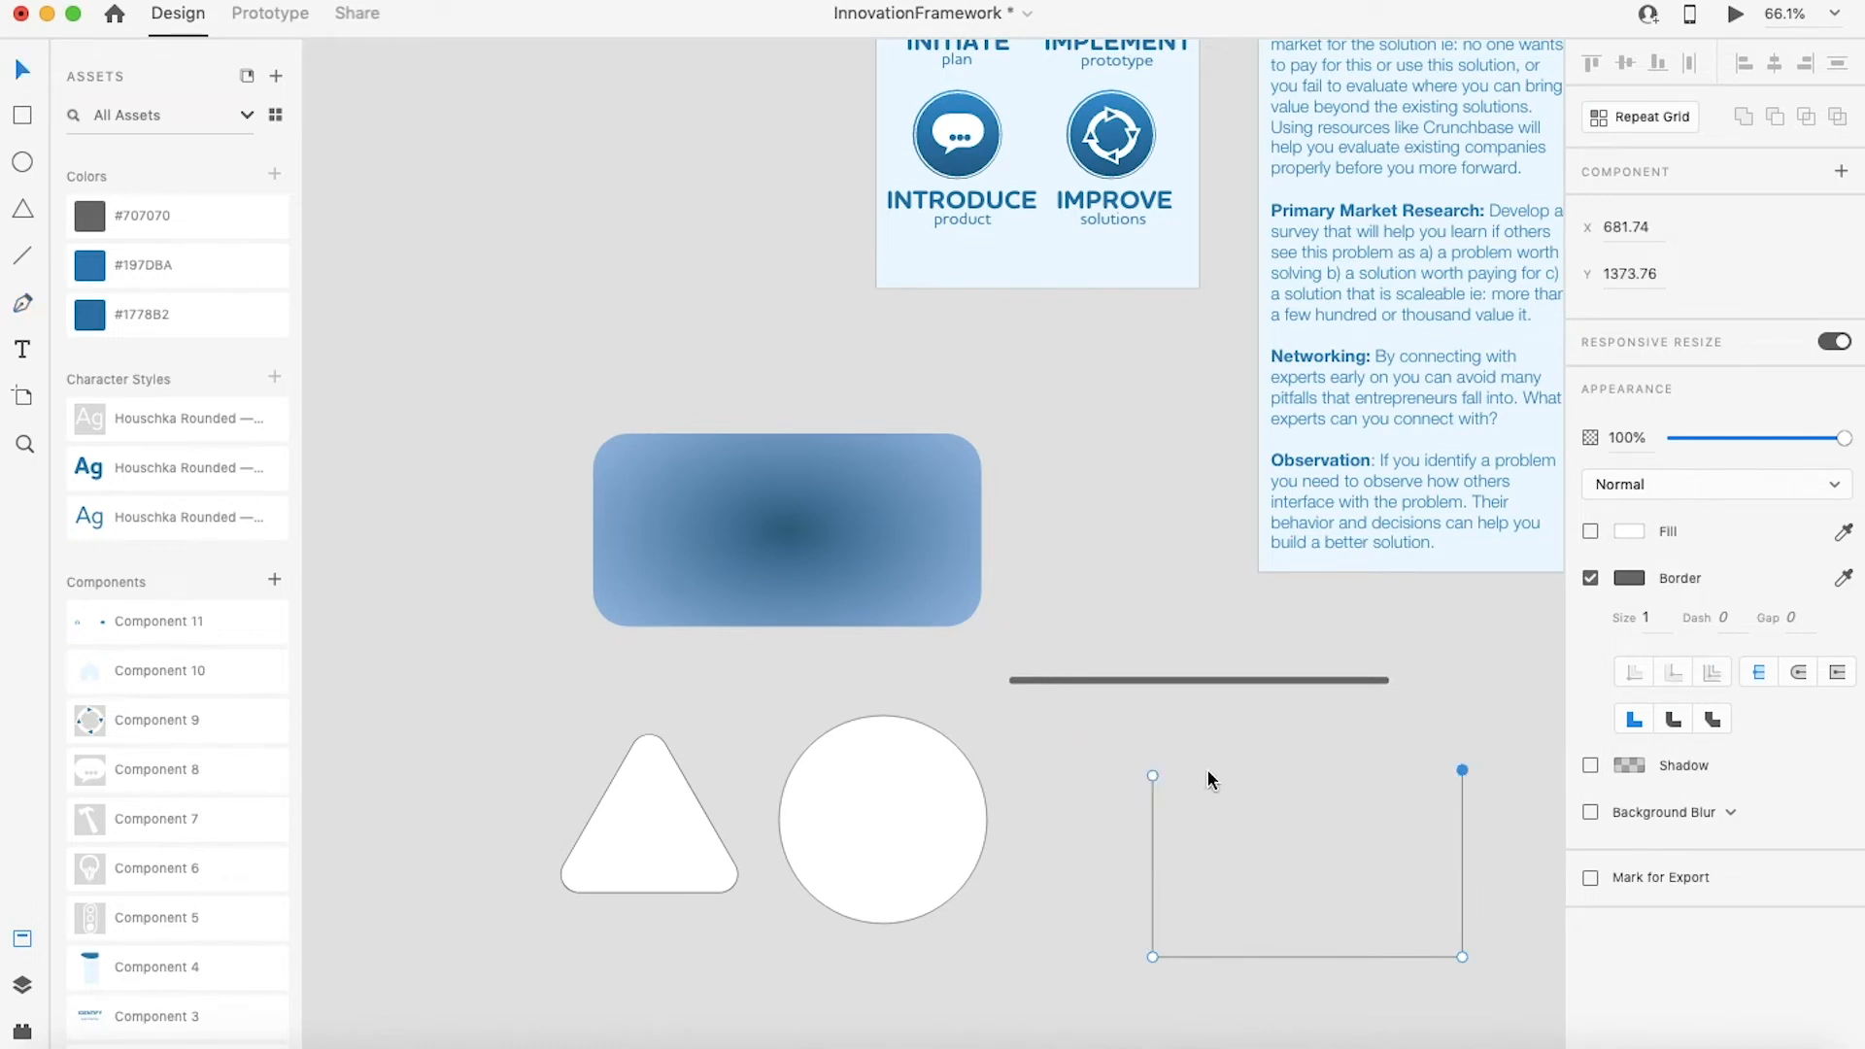
# Step: Add a point at the middle of the path's top edge and pull it down into a concave curve
pyautogui.click(21, 305)
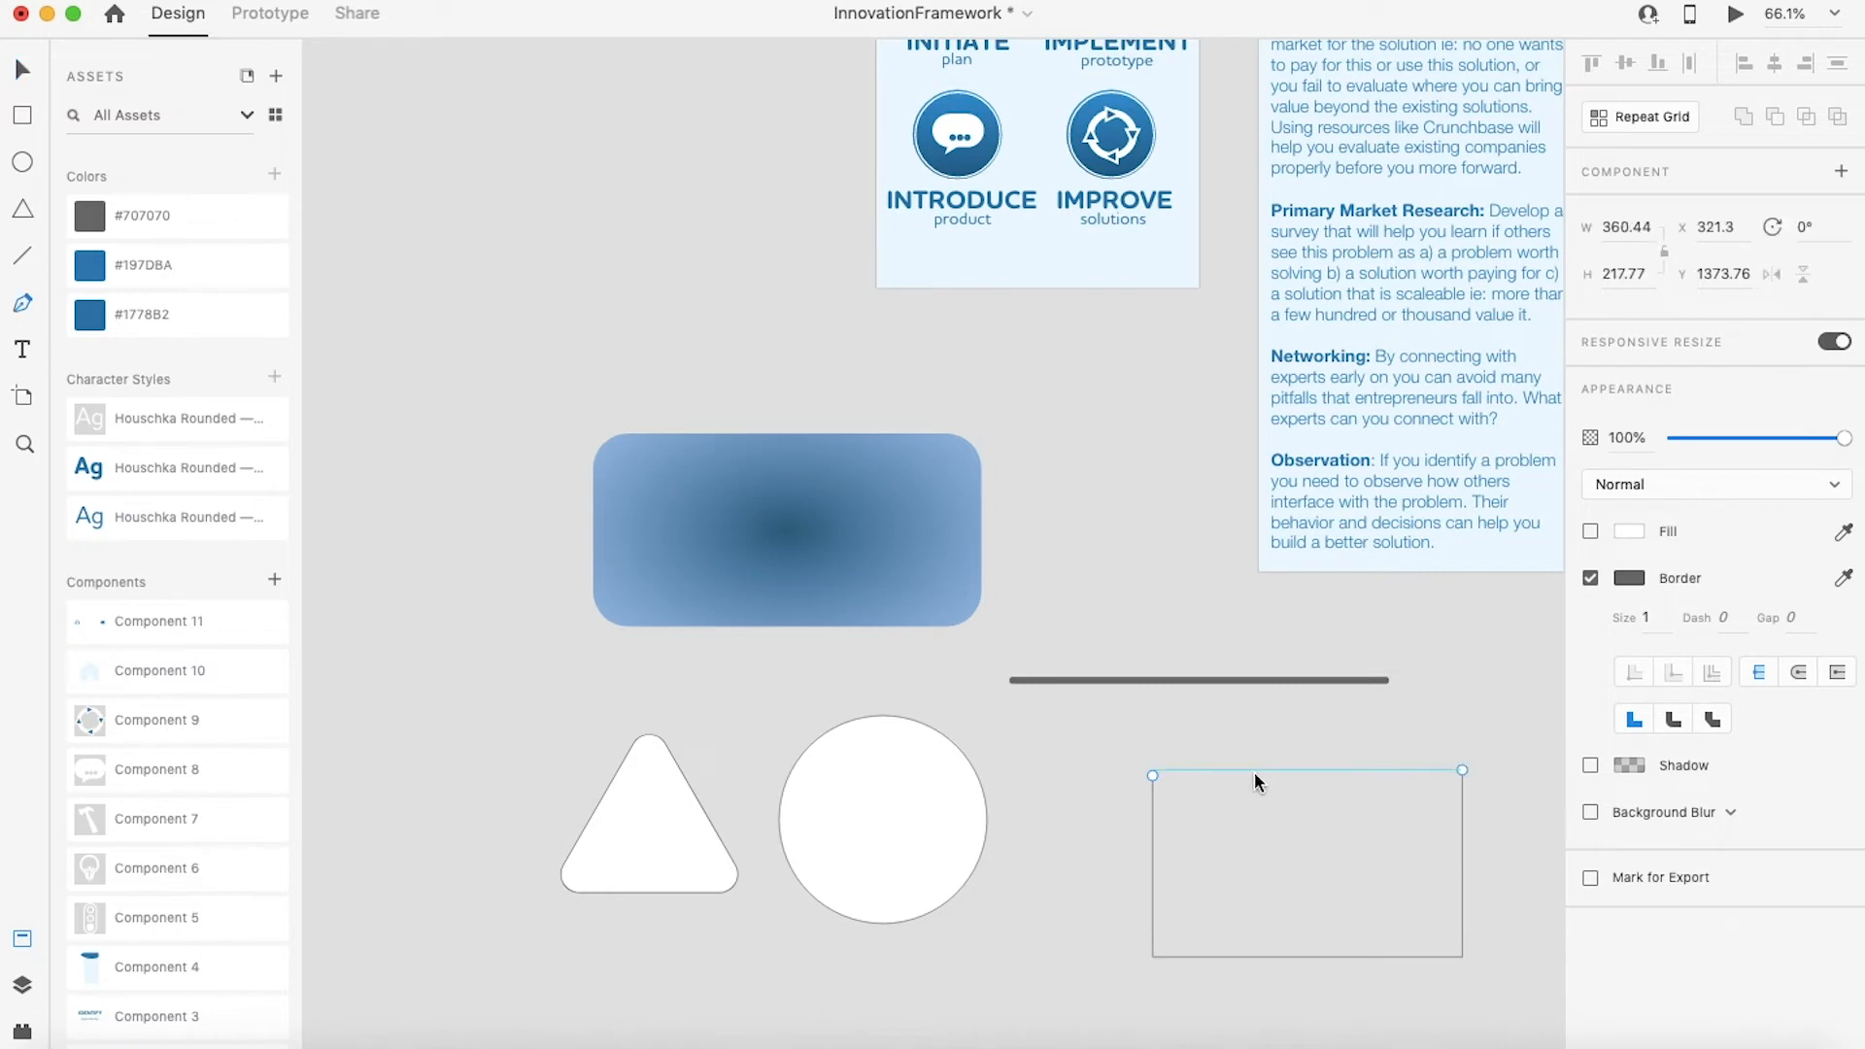
pyautogui.click(1462, 771)
pyautogui.click(1152, 774)
pyautogui.click(1312, 773)
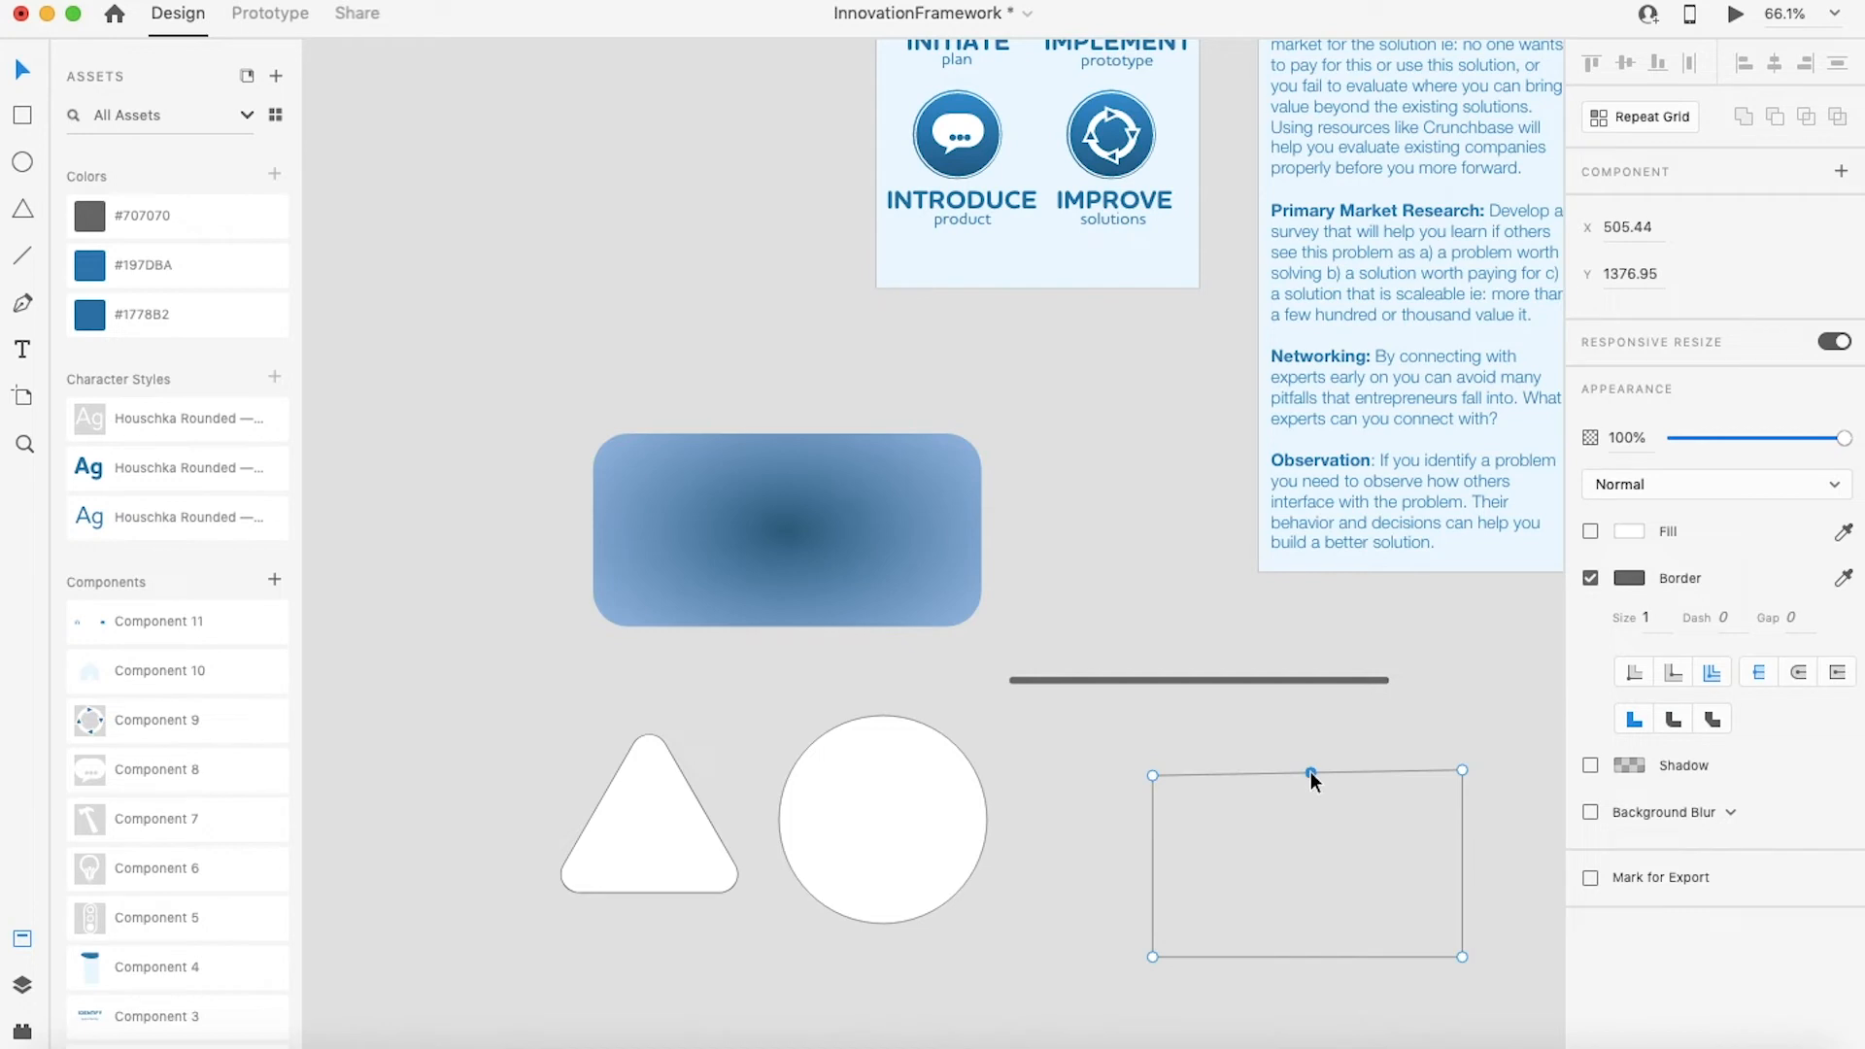
pyautogui.doubleClick(1311, 773)
pyautogui.moveTo(1313, 772); pyautogui.dragTo(1156, 882)
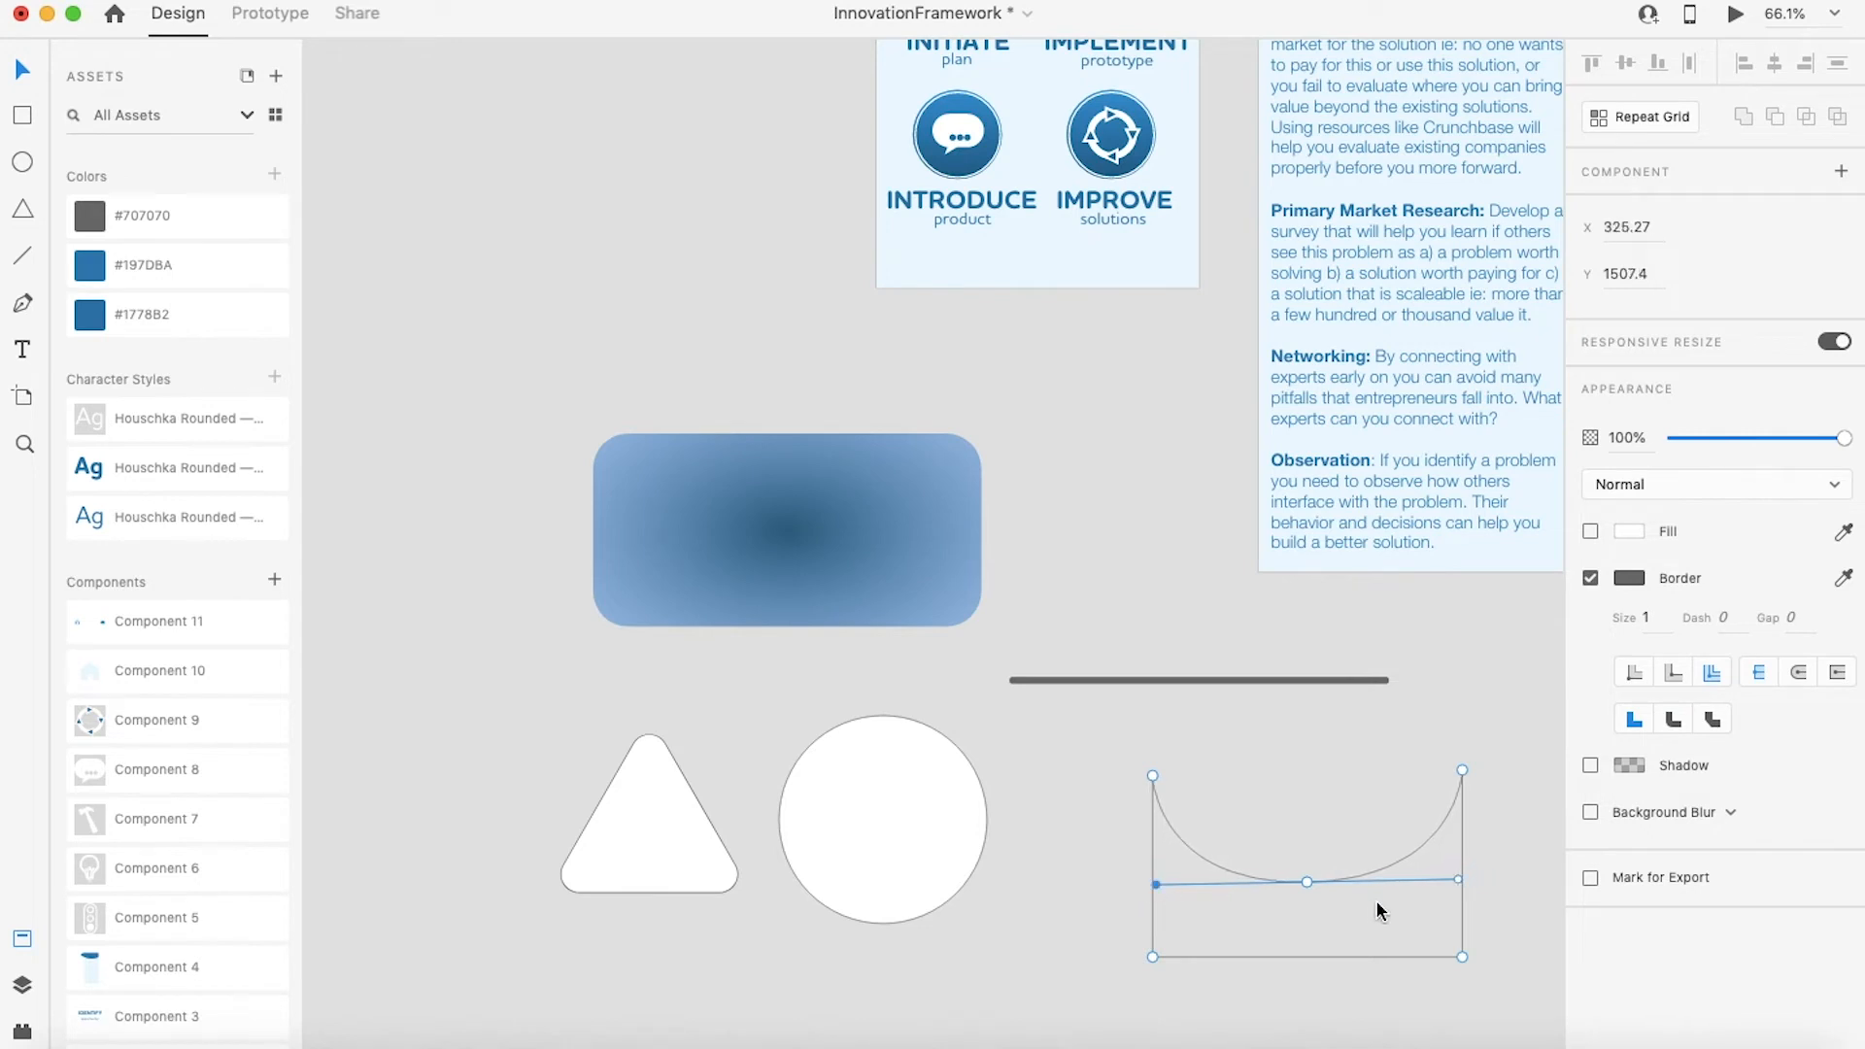
pyautogui.click(1307, 883)
# Step: Fill the curved shape with the blue 47, 110, 148 sampled from the gradient rectangle
pyautogui.click(1591, 531)
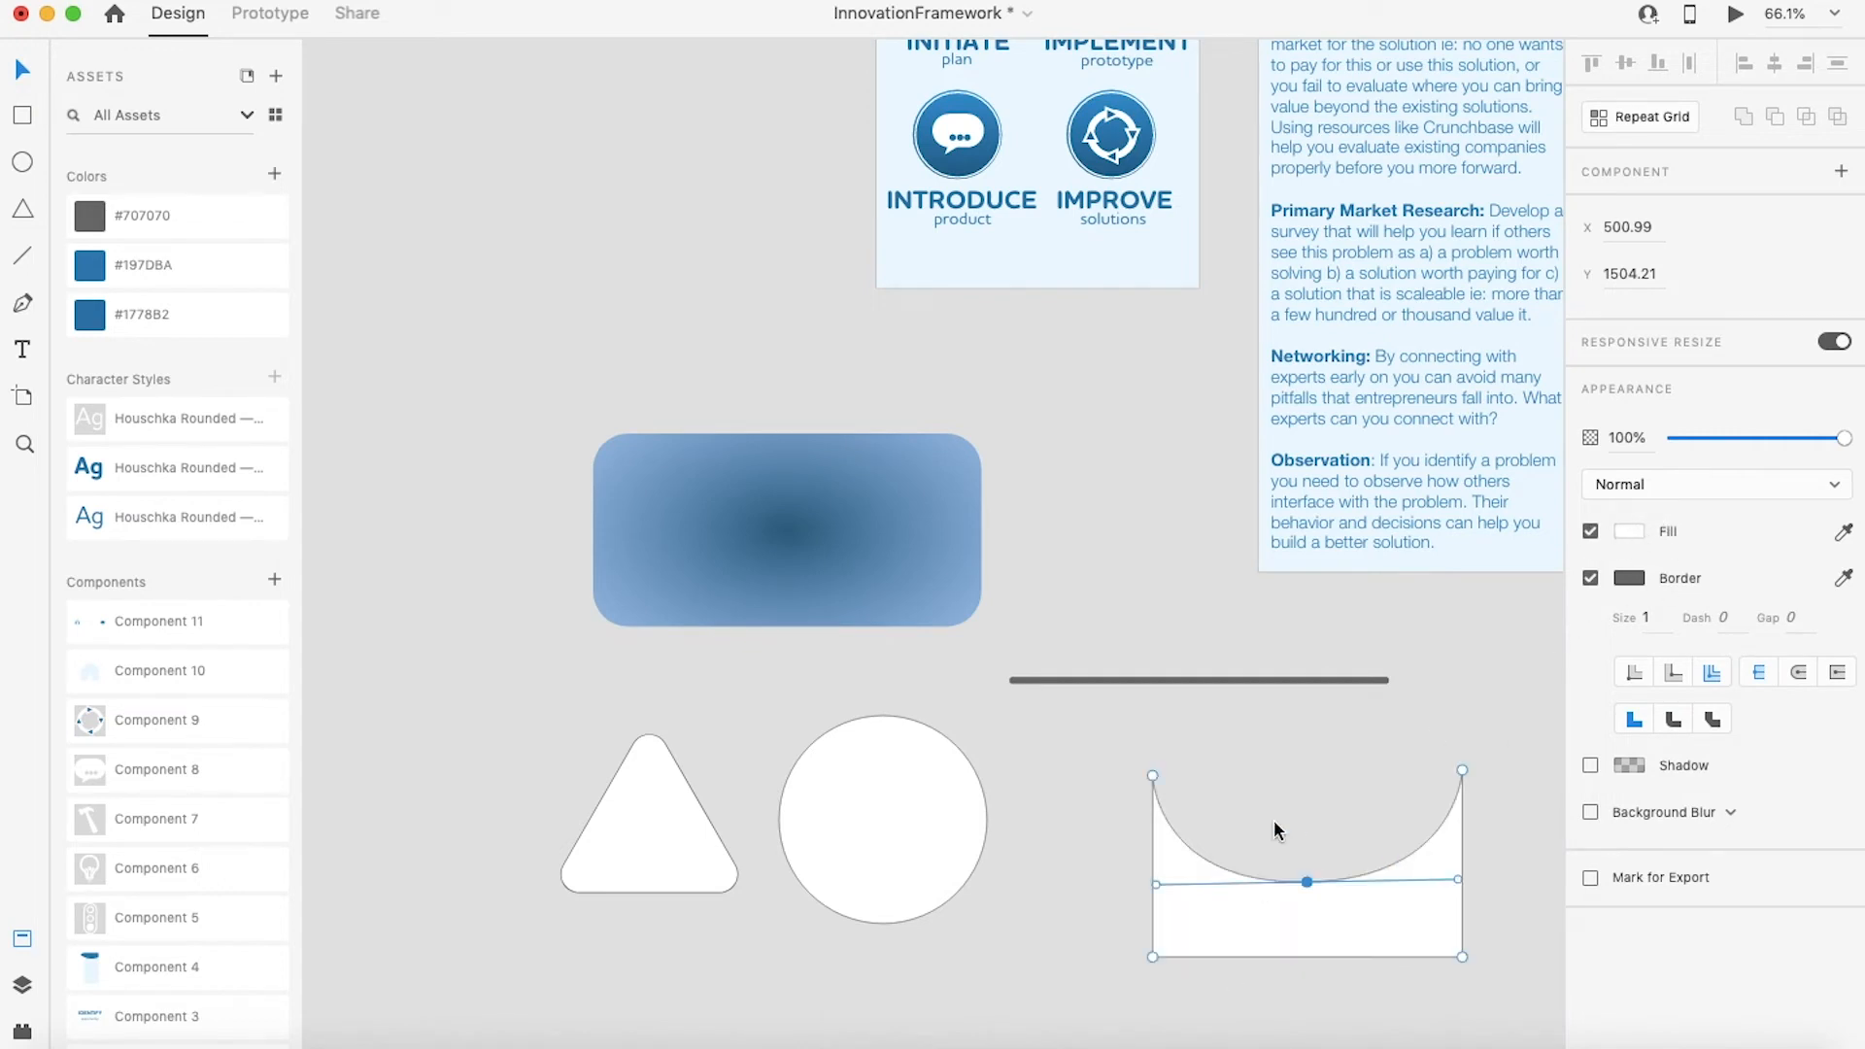
pyautogui.click(1629, 532)
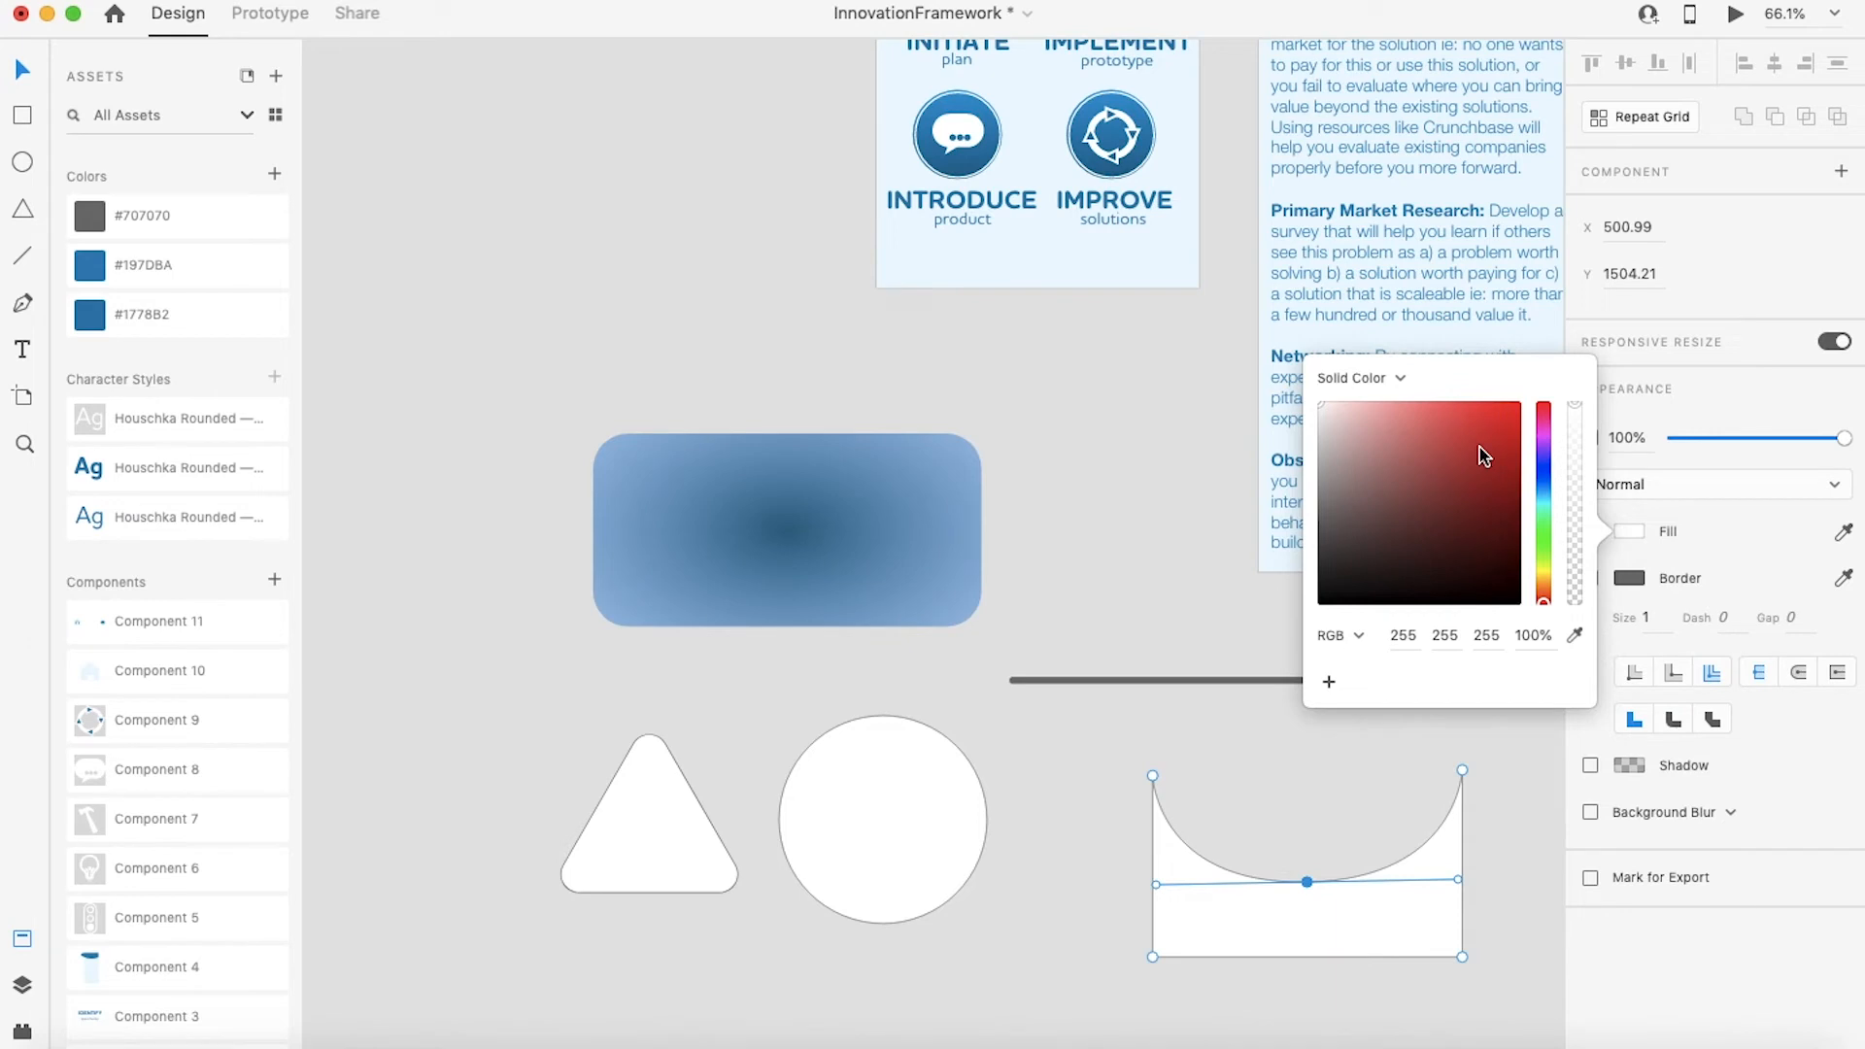
pyautogui.click(1505, 439)
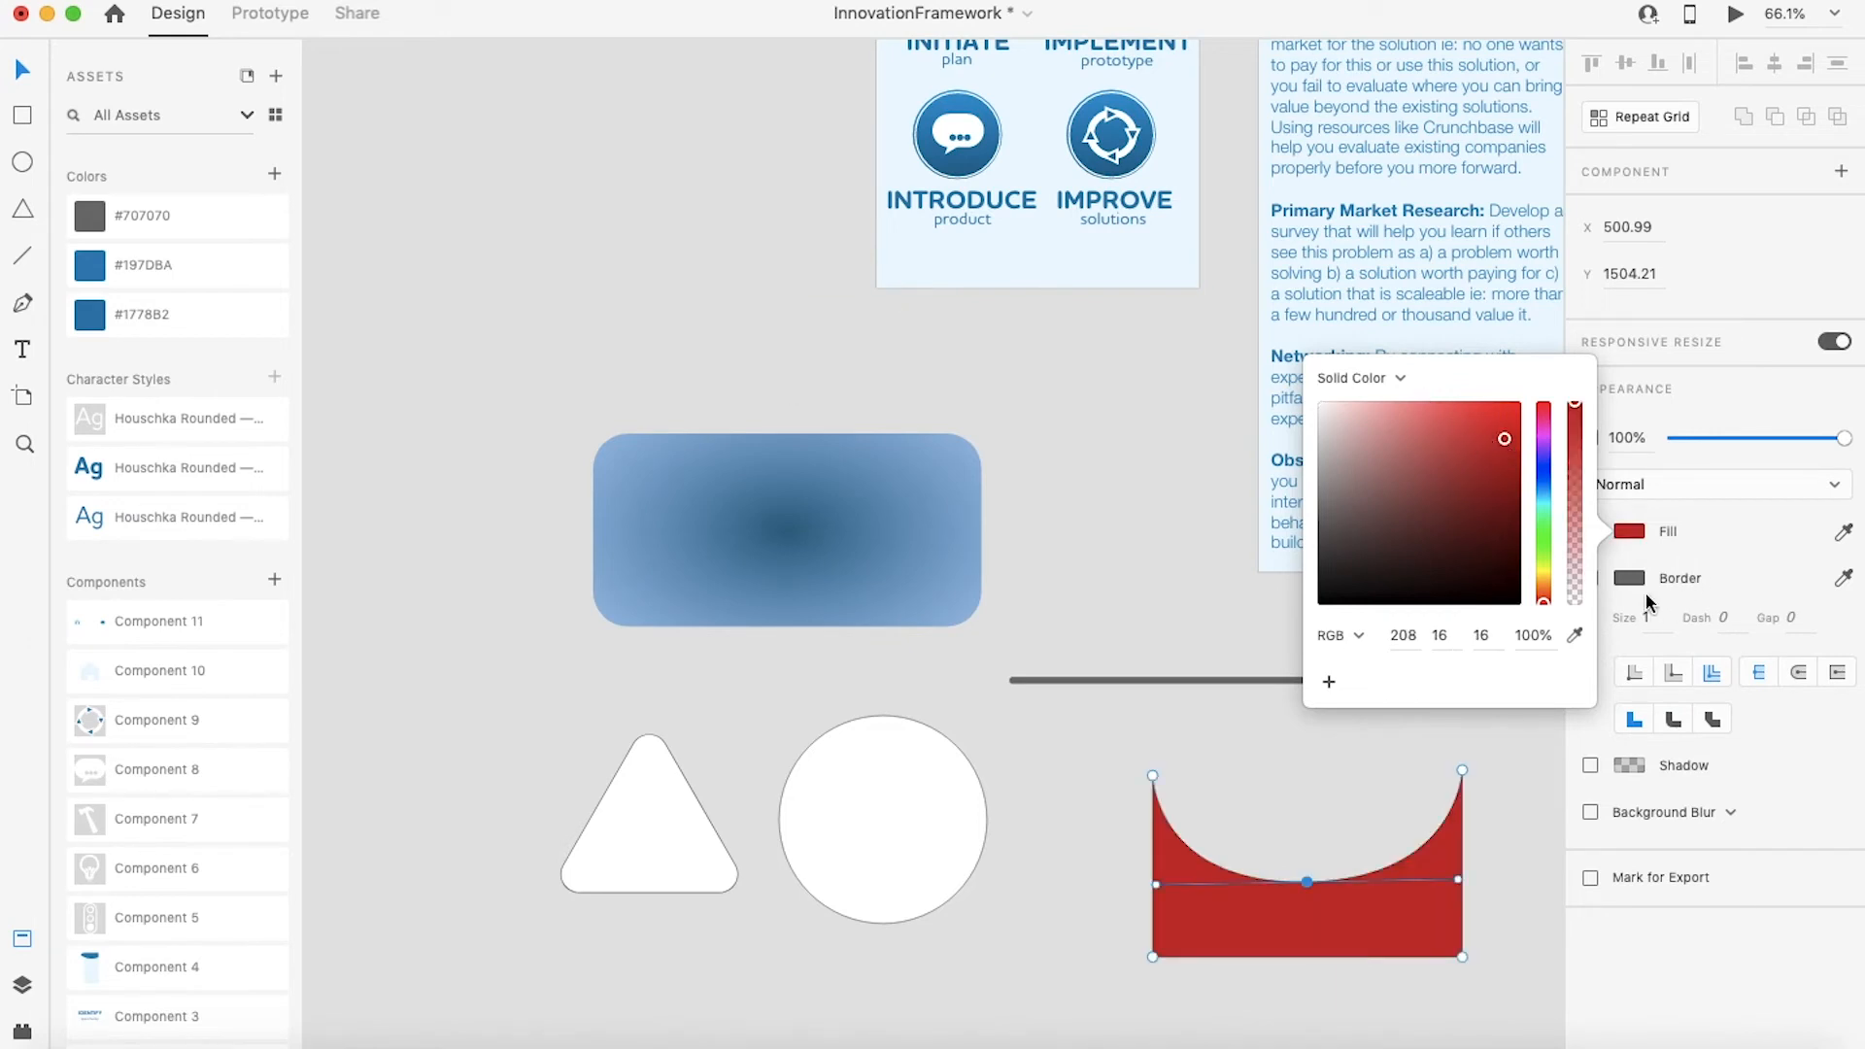
pyautogui.click(1574, 635)
pyautogui.click(778, 515)
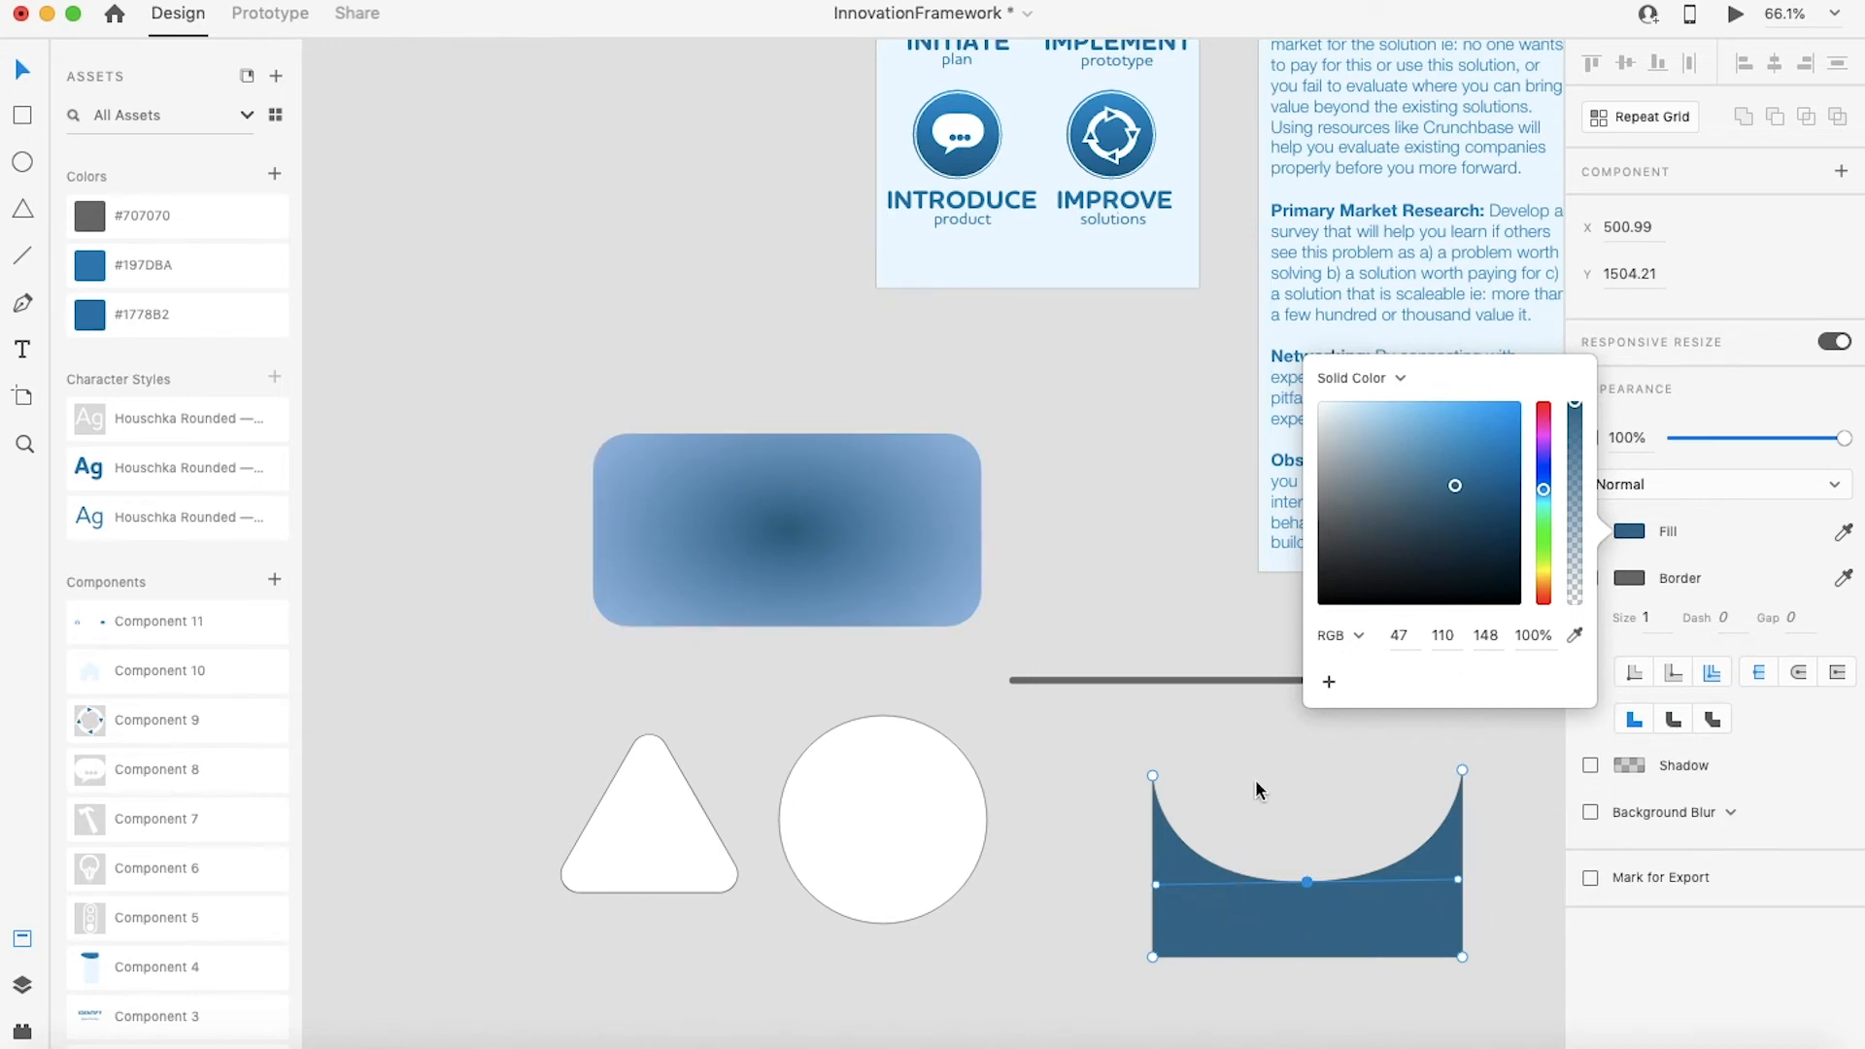
pyautogui.click(1154, 571)
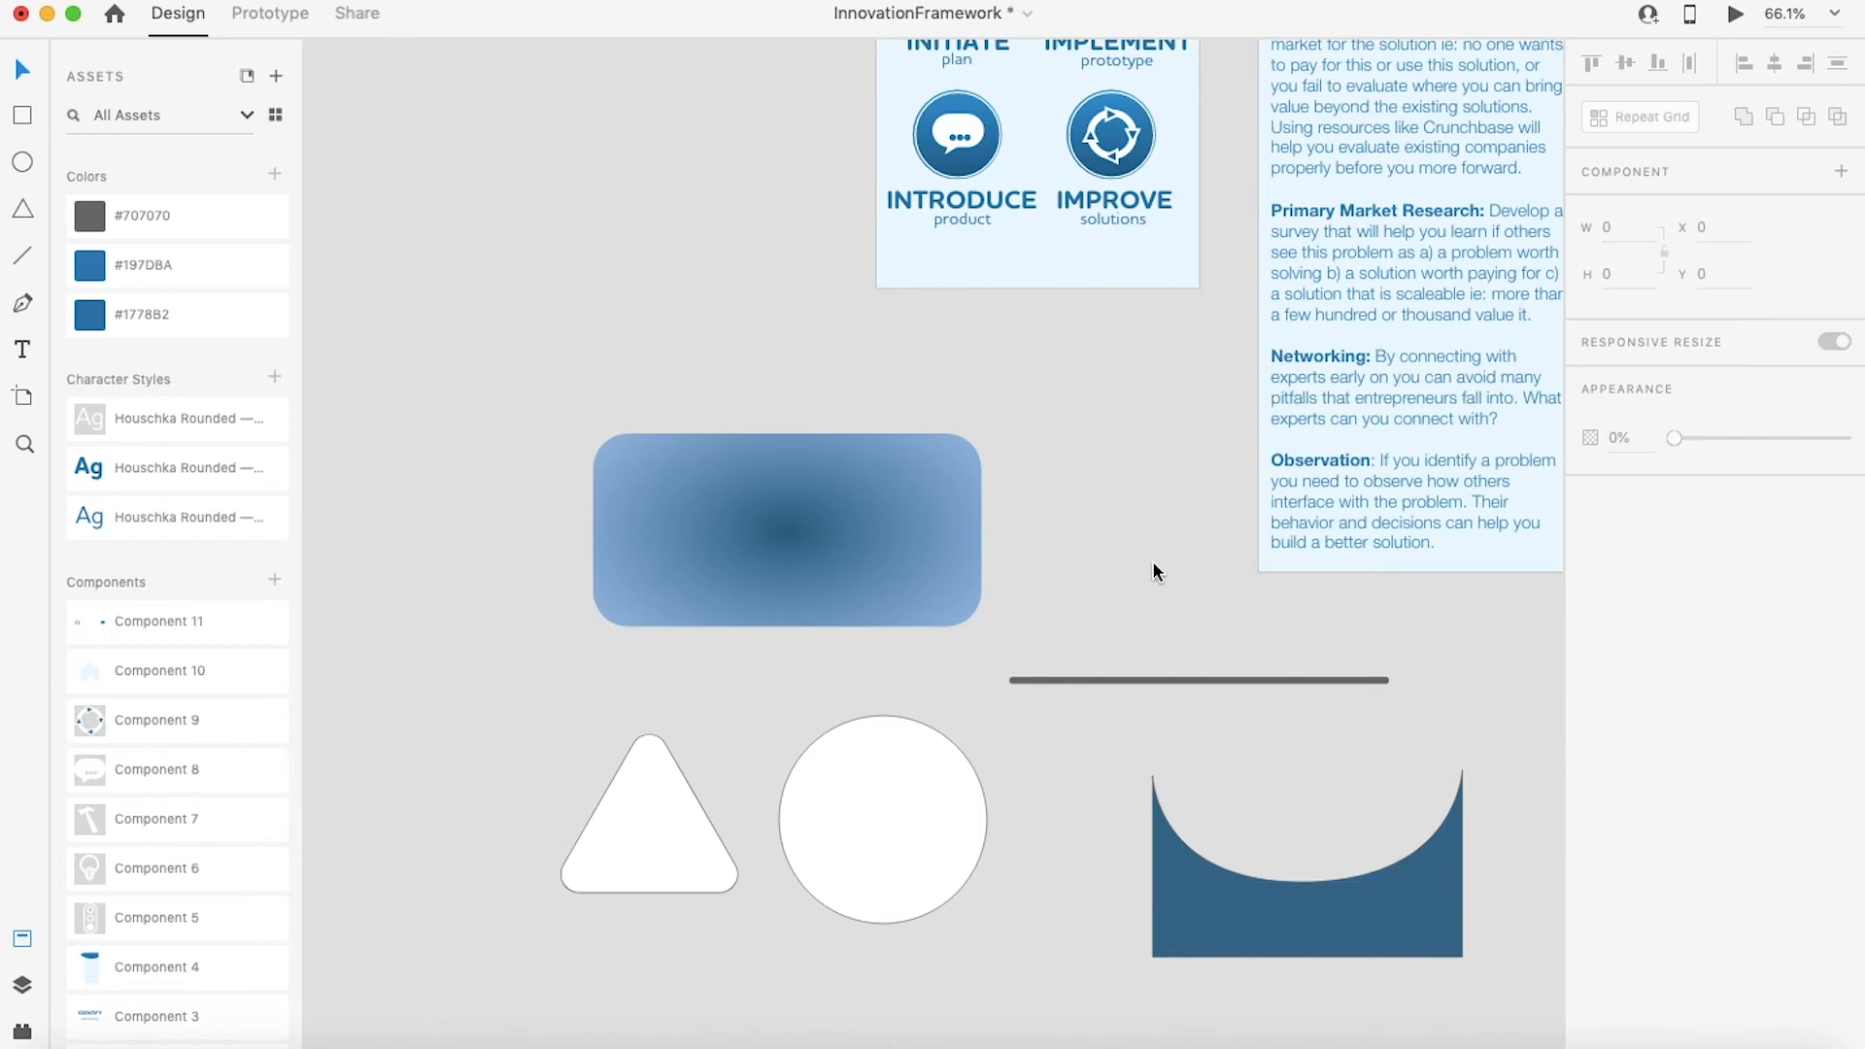
# Step: Move the curved shape up and left, and convert it into a component
pyautogui.moveTo(1314, 888); pyautogui.dragTo(1237, 844)
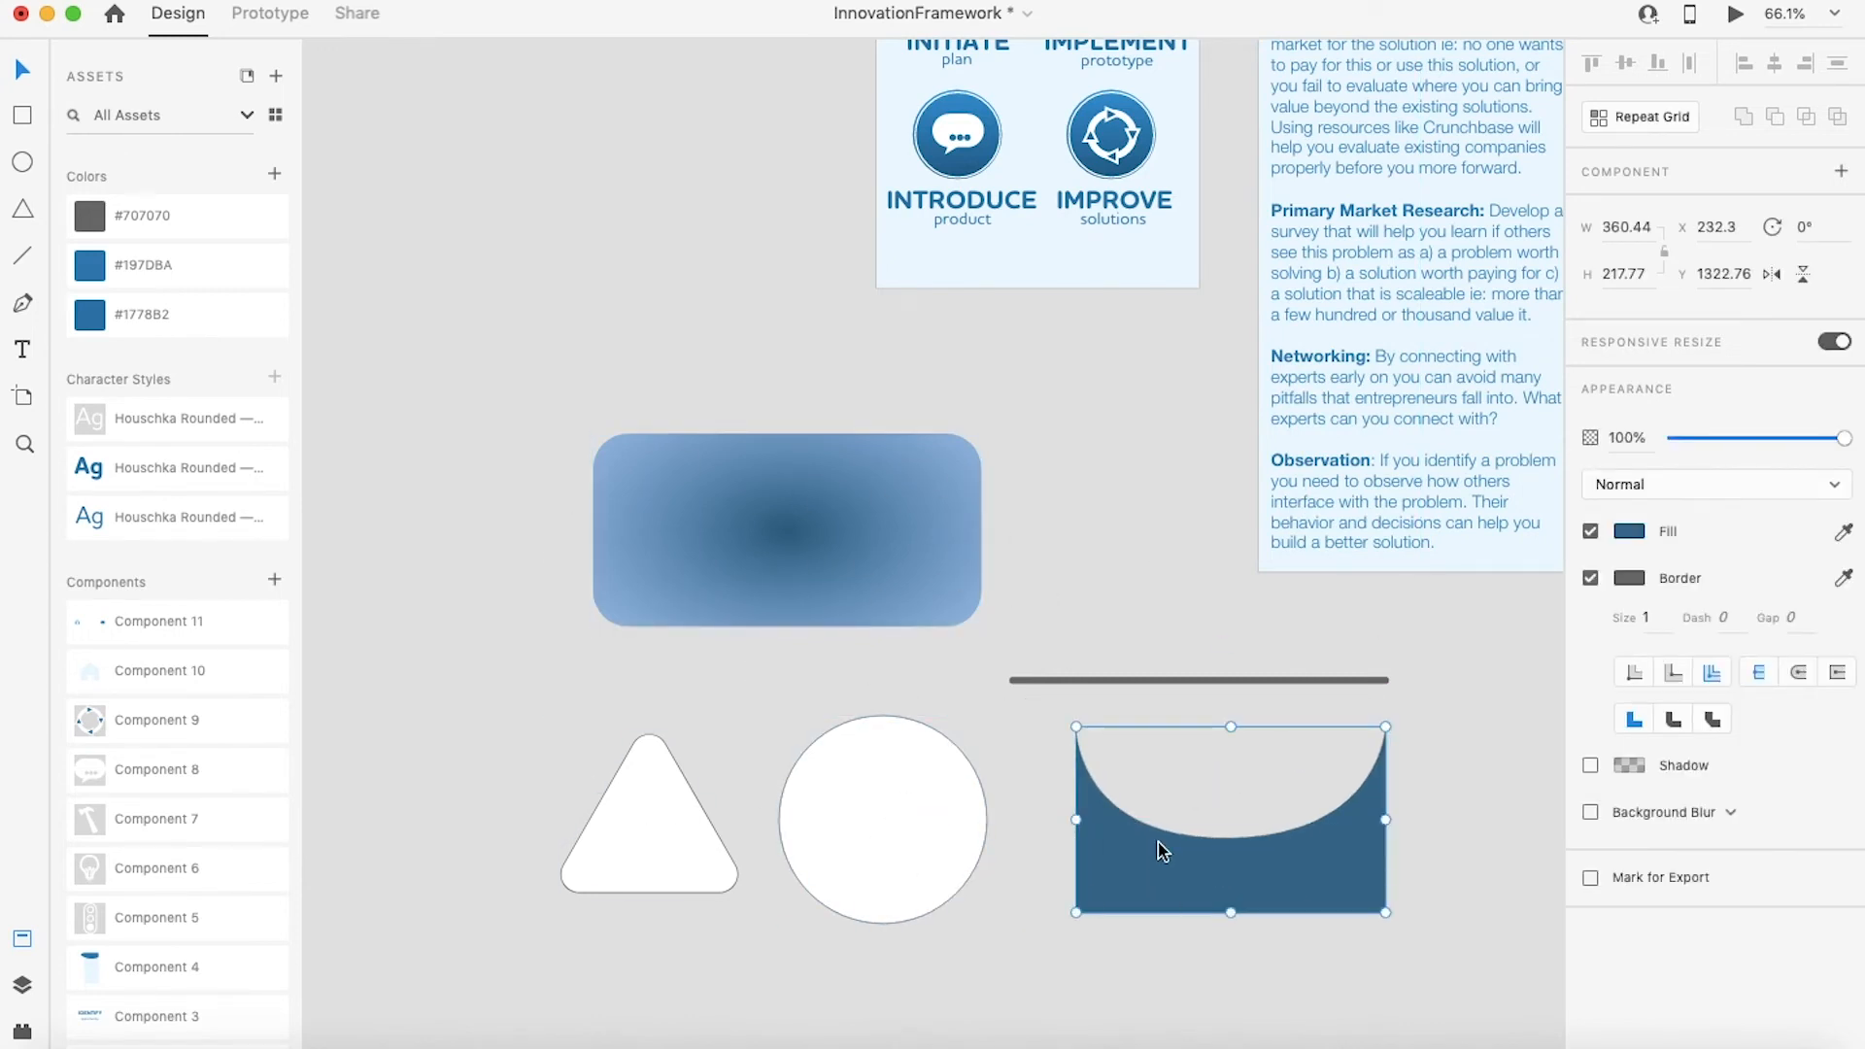
pyautogui.doubleClick(1146, 868)
pyautogui.rightClick(1146, 868)
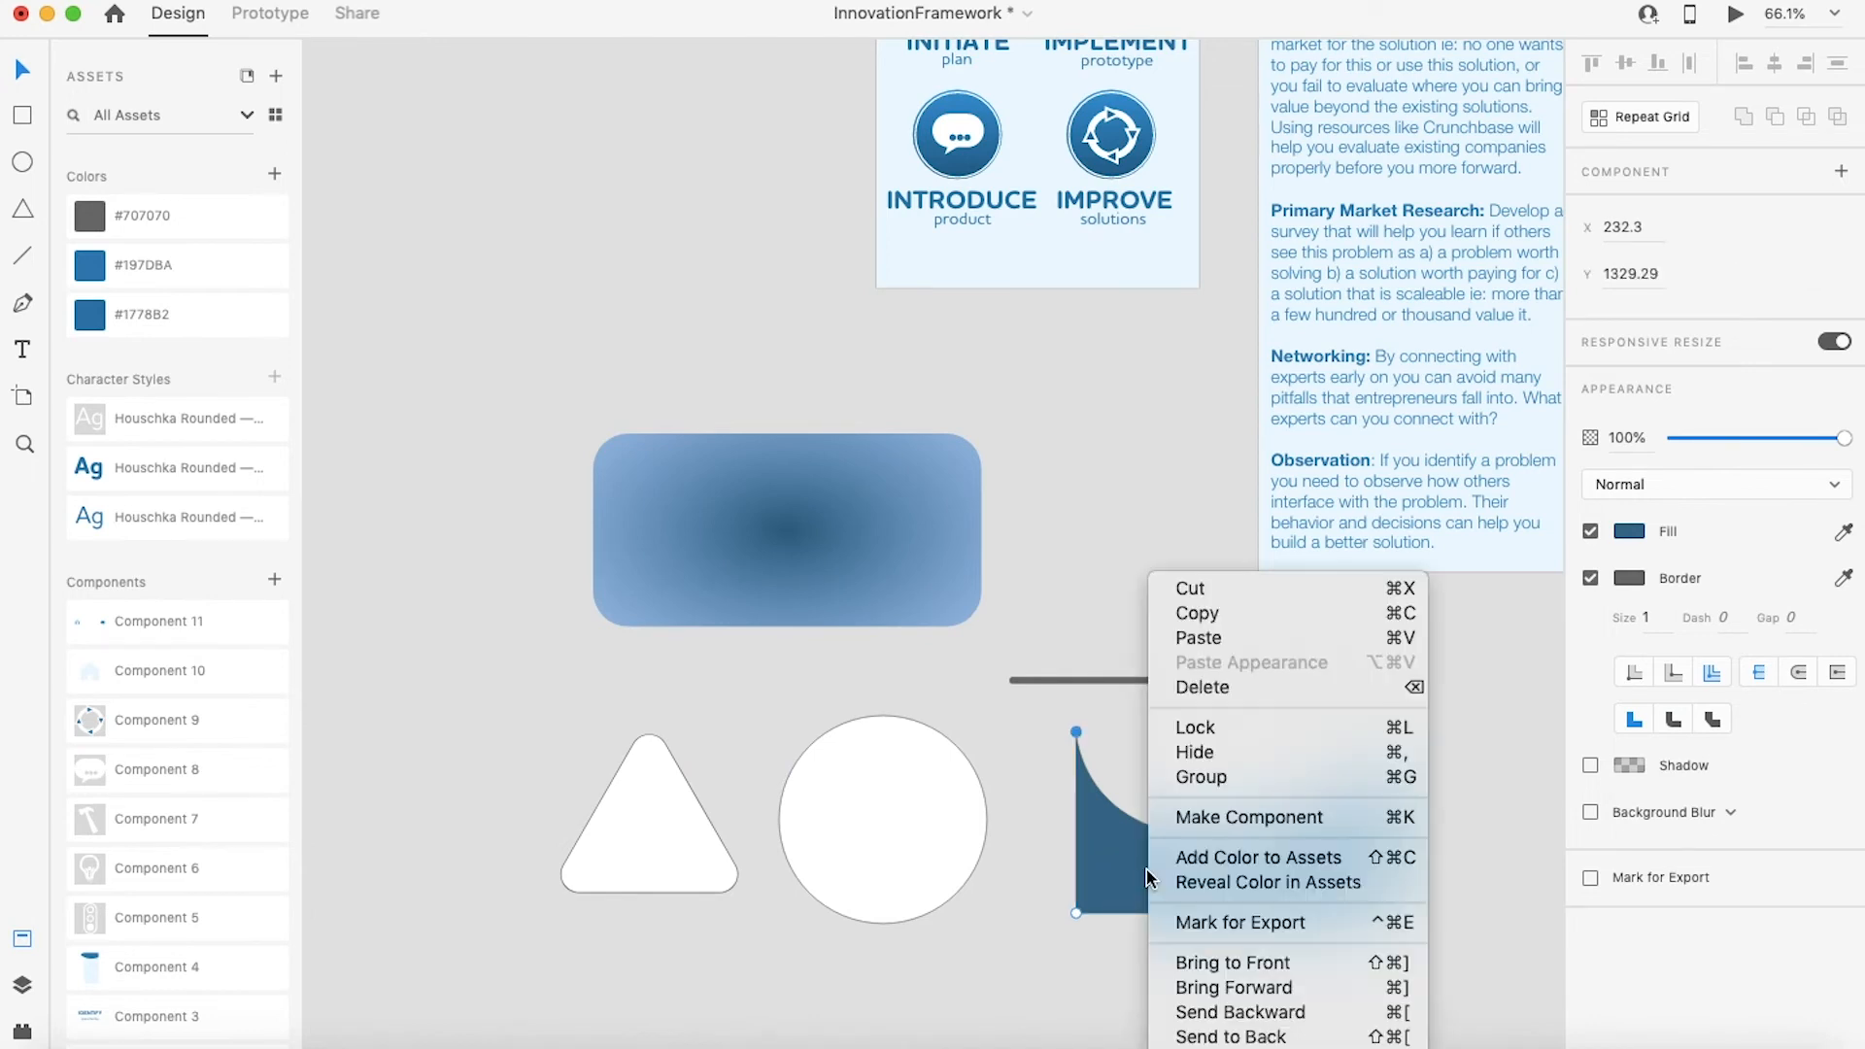
pyautogui.click(1250, 821)
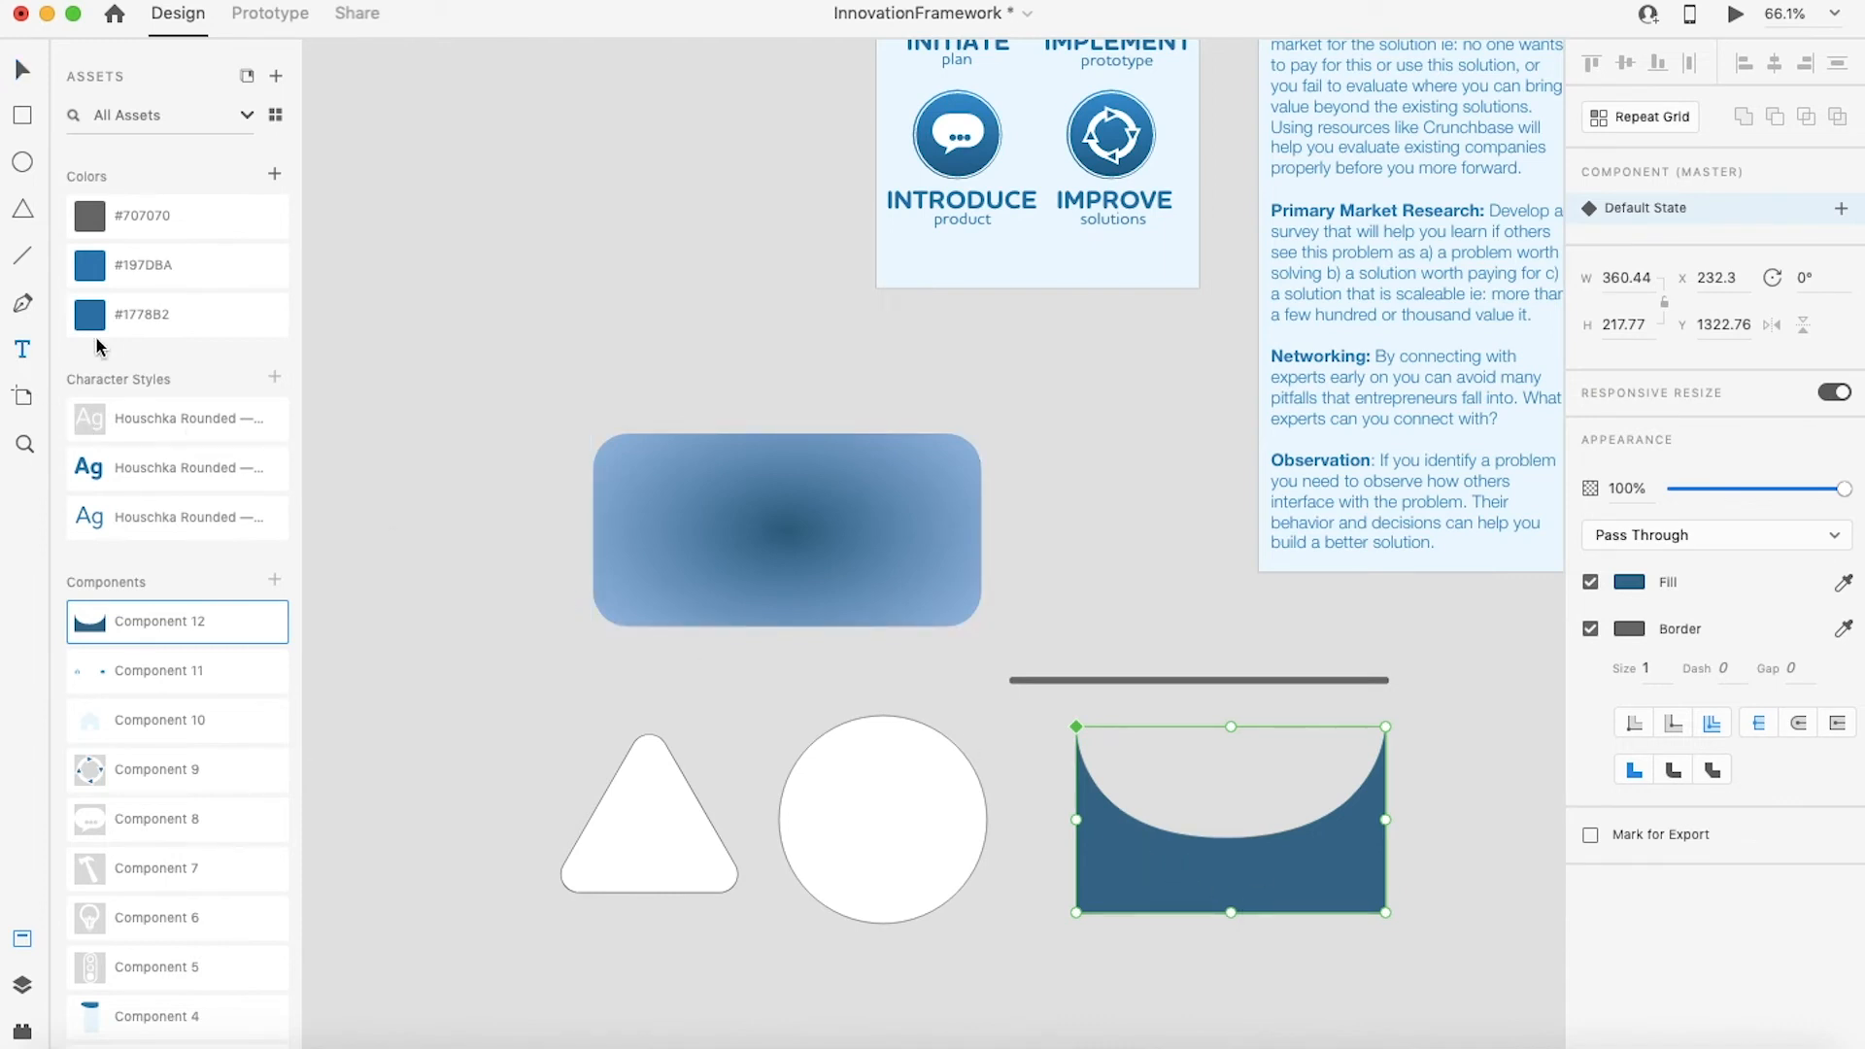
# Step: Draw a text area above the gradient rectangle and enter "Hello World."
pyautogui.click(22, 350)
pyautogui.moveTo(394, 233); pyautogui.dragTo(848, 371)
pyautogui.write('Hello World.')
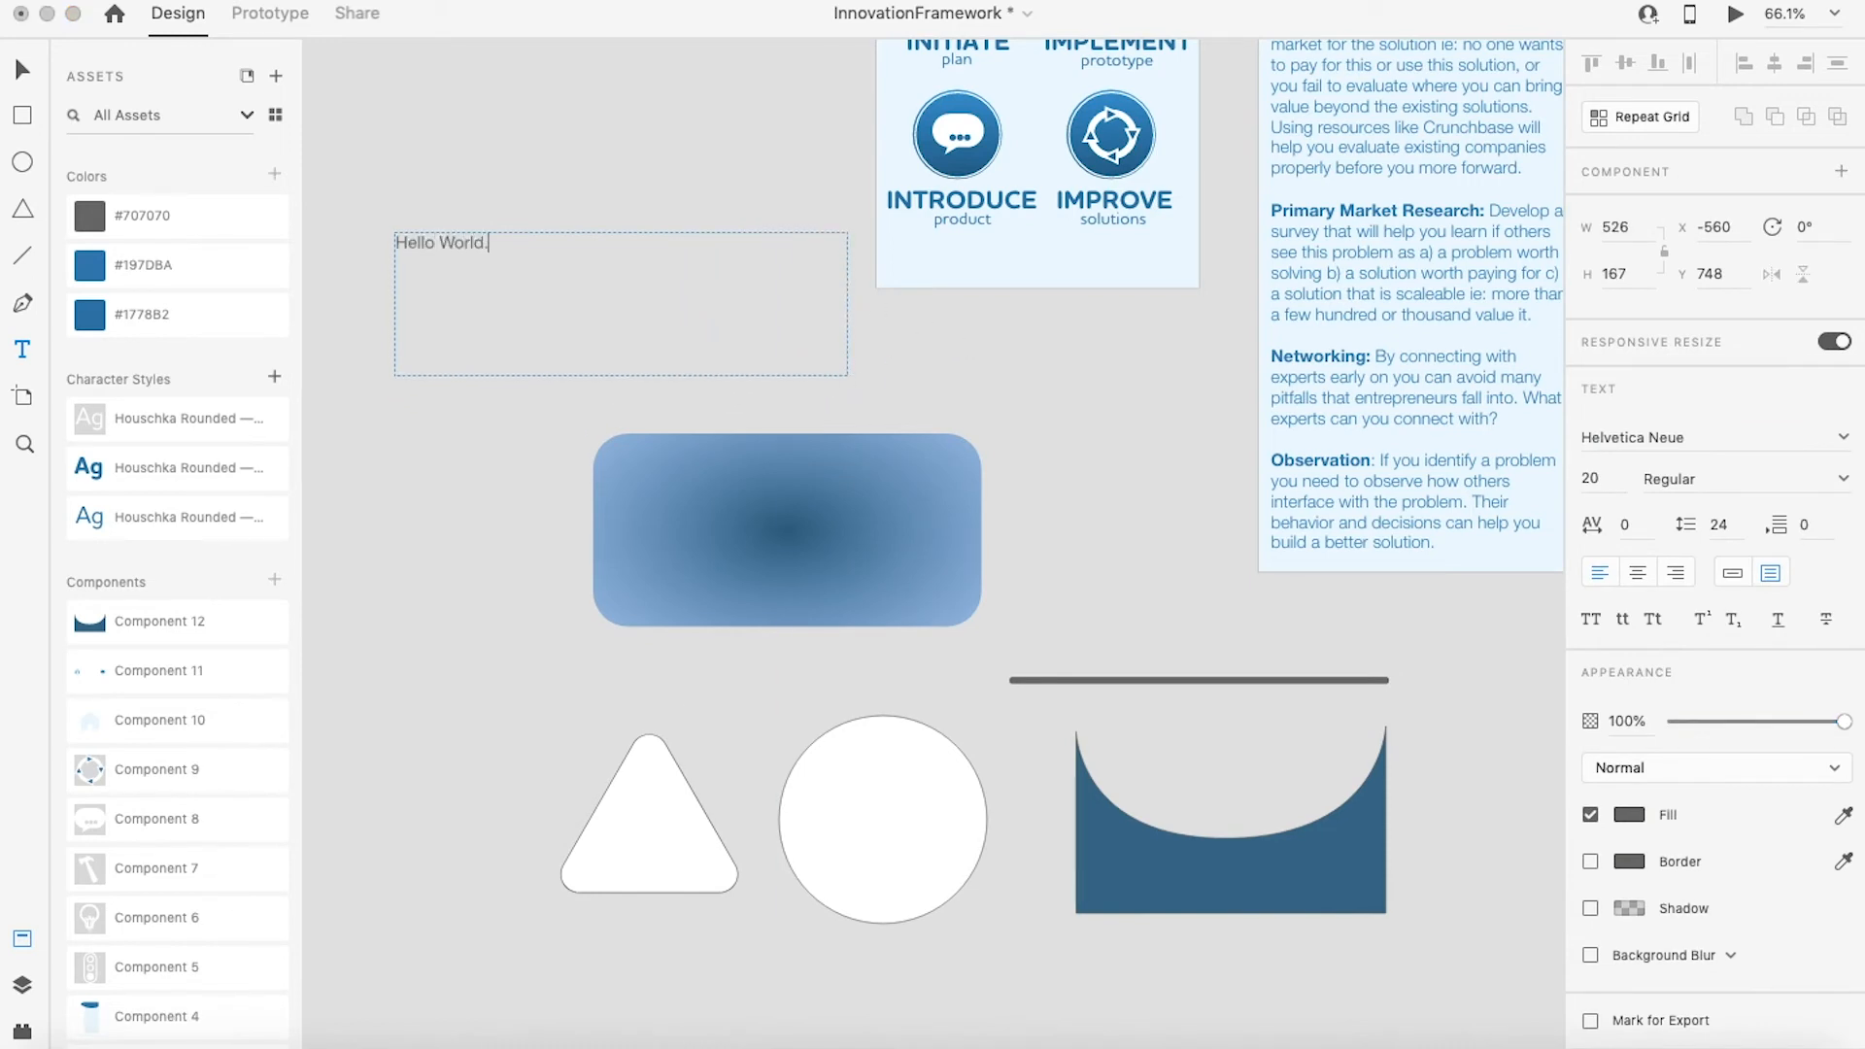
# Step: Select all the text and set its font size to 45
pyautogui.press('super+a')
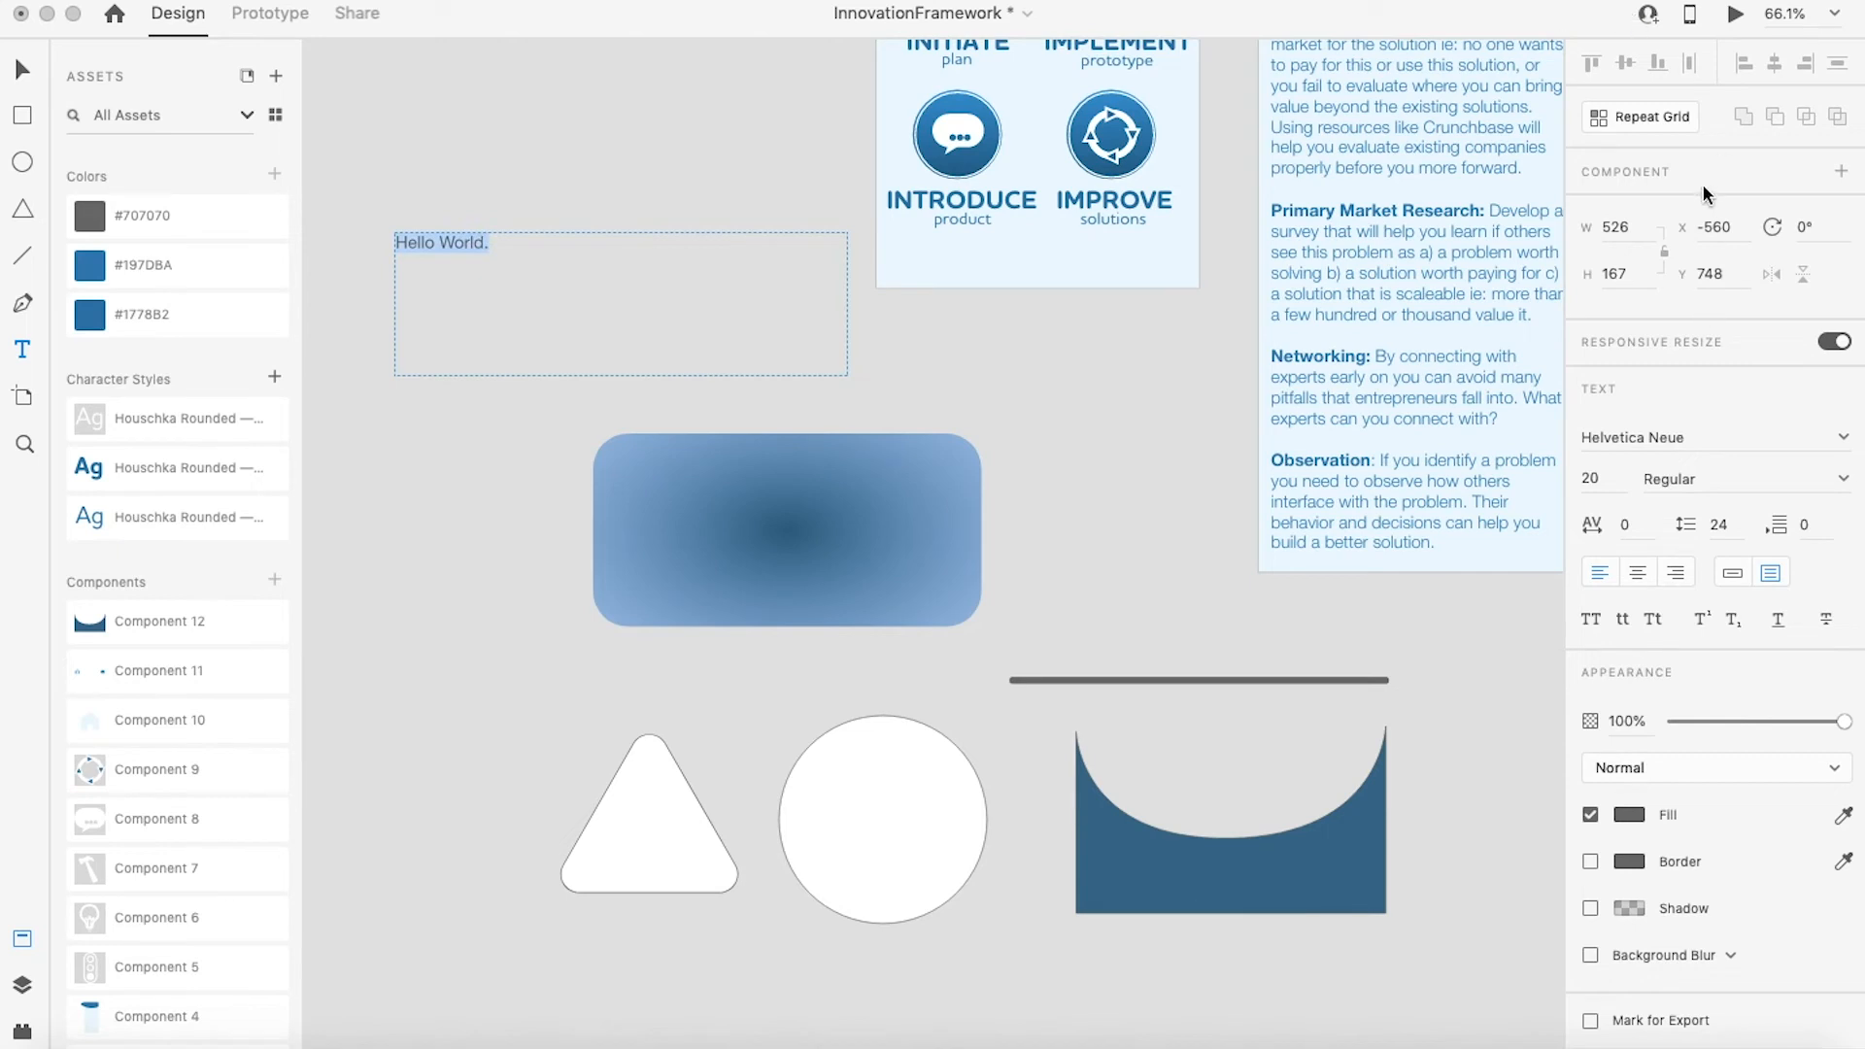
pyautogui.click(1598, 478)
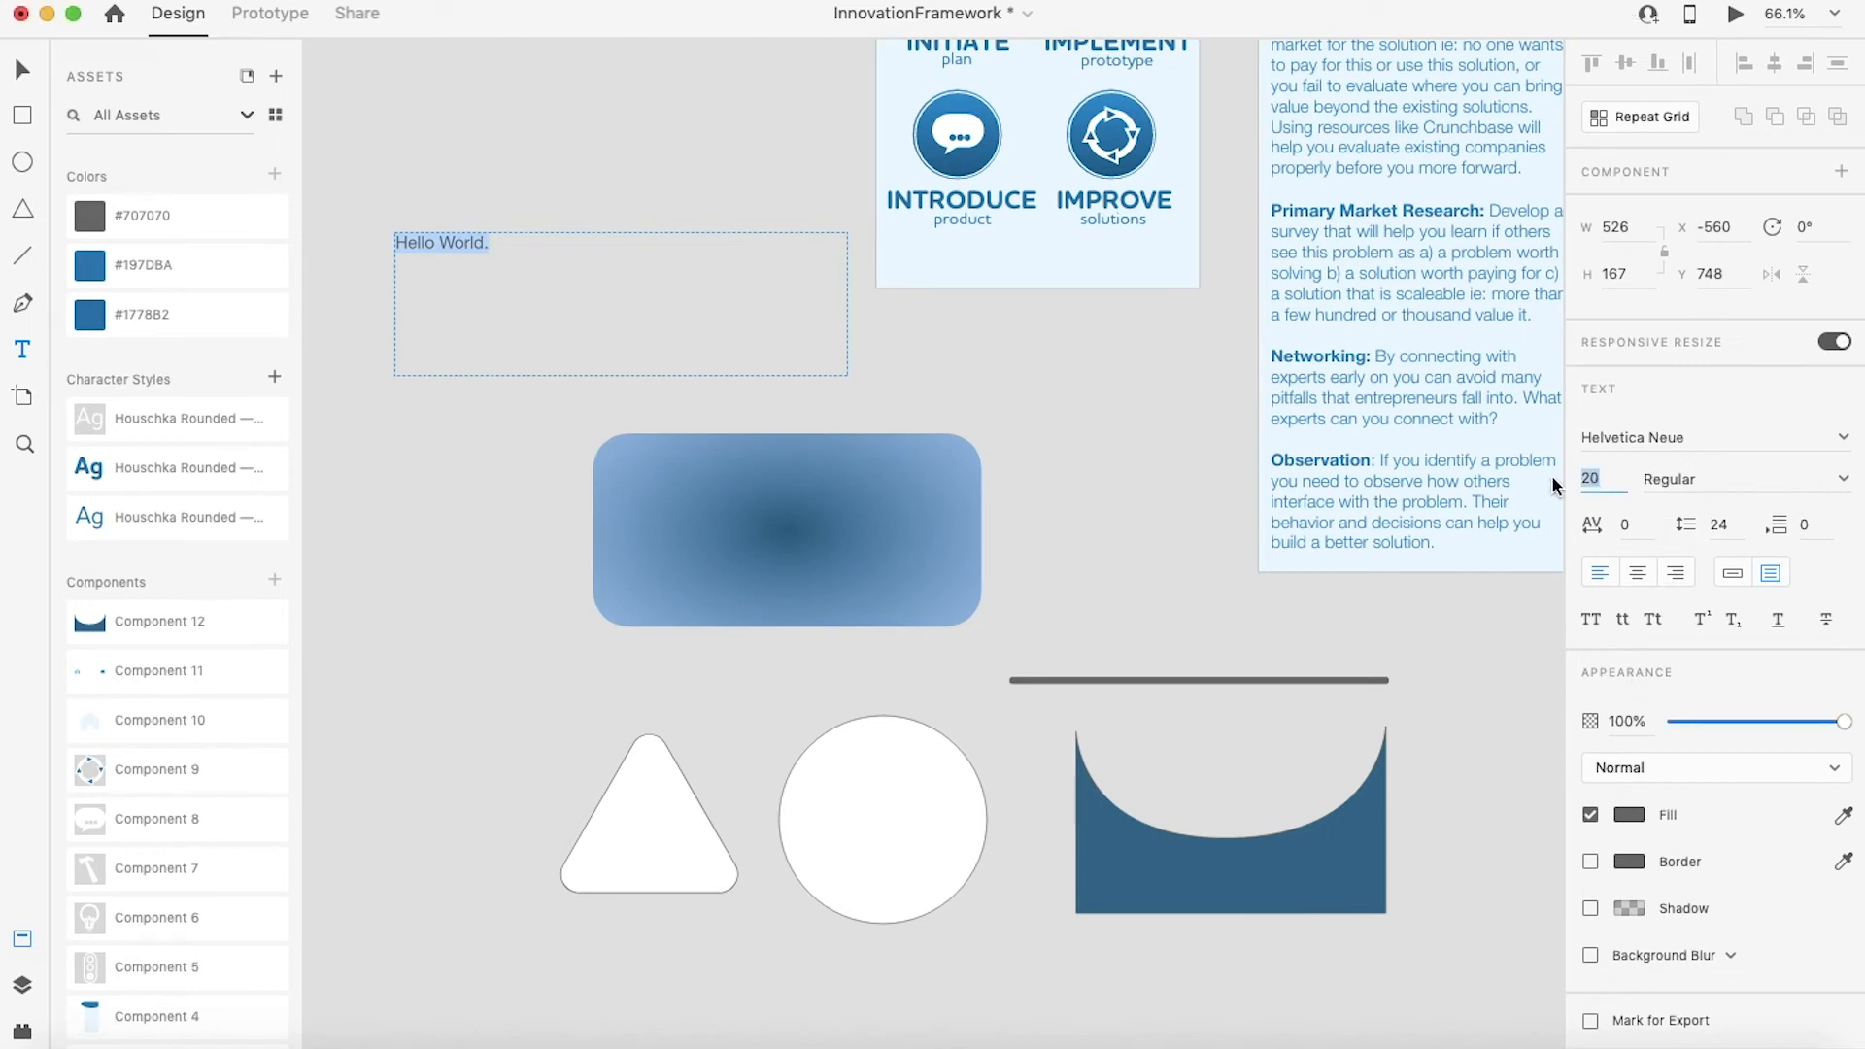
pyautogui.write('45')
pyautogui.press('Return')
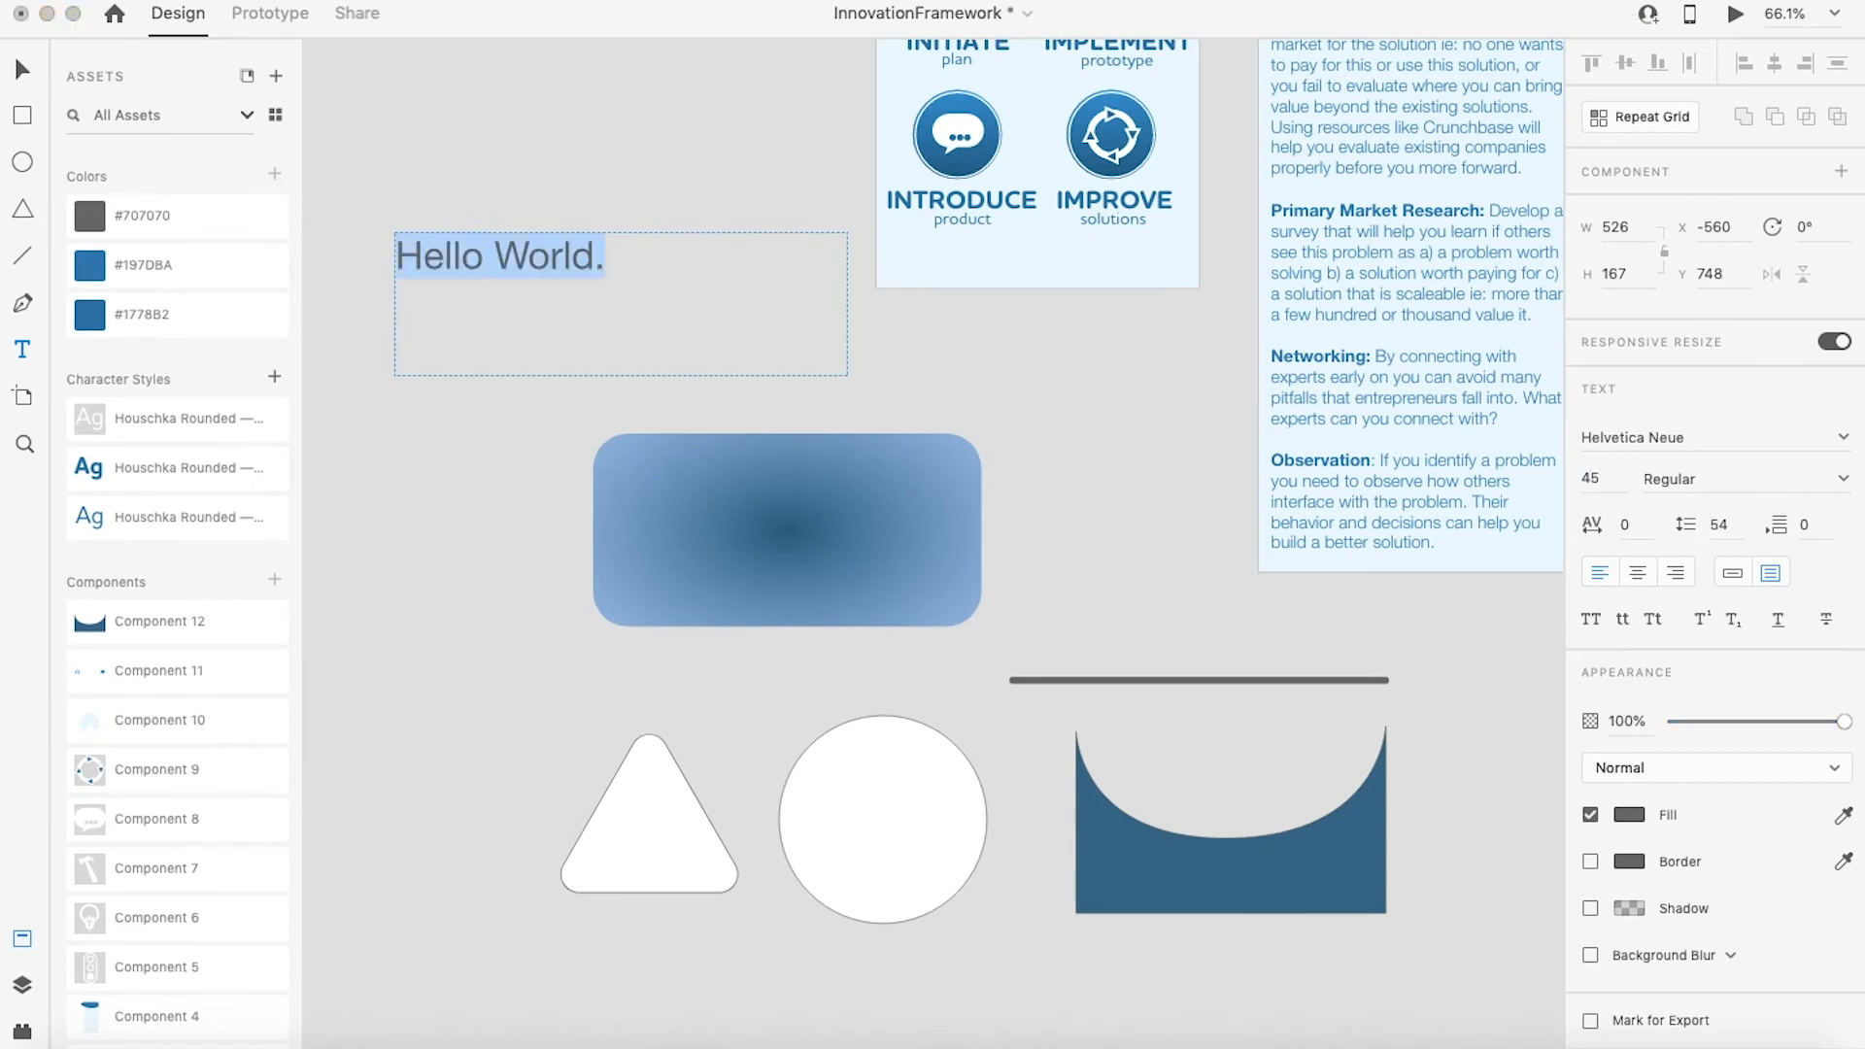
# Step: Set the selected text's font to Helvetica Neue and its weight to Thin
pyautogui.click(1700, 439)
pyautogui.click(1843, 438)
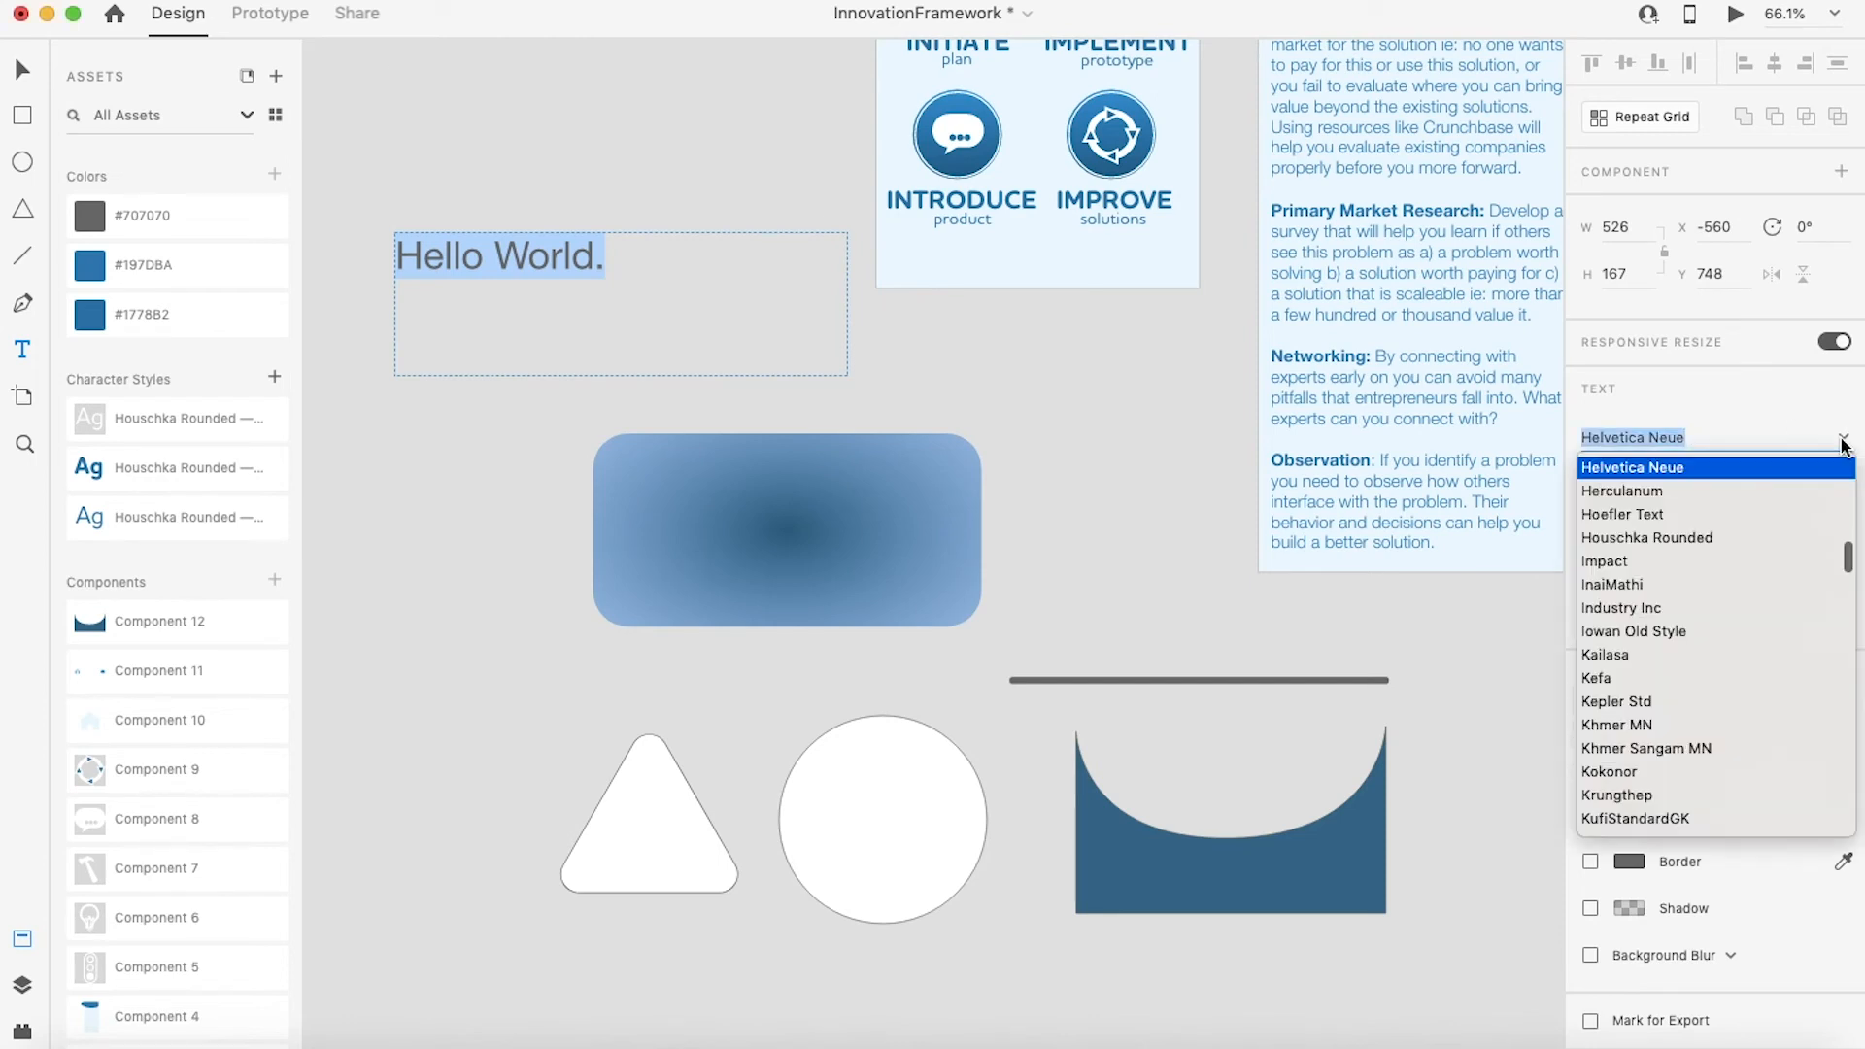
pyautogui.click(1654, 469)
pyautogui.click(1778, 482)
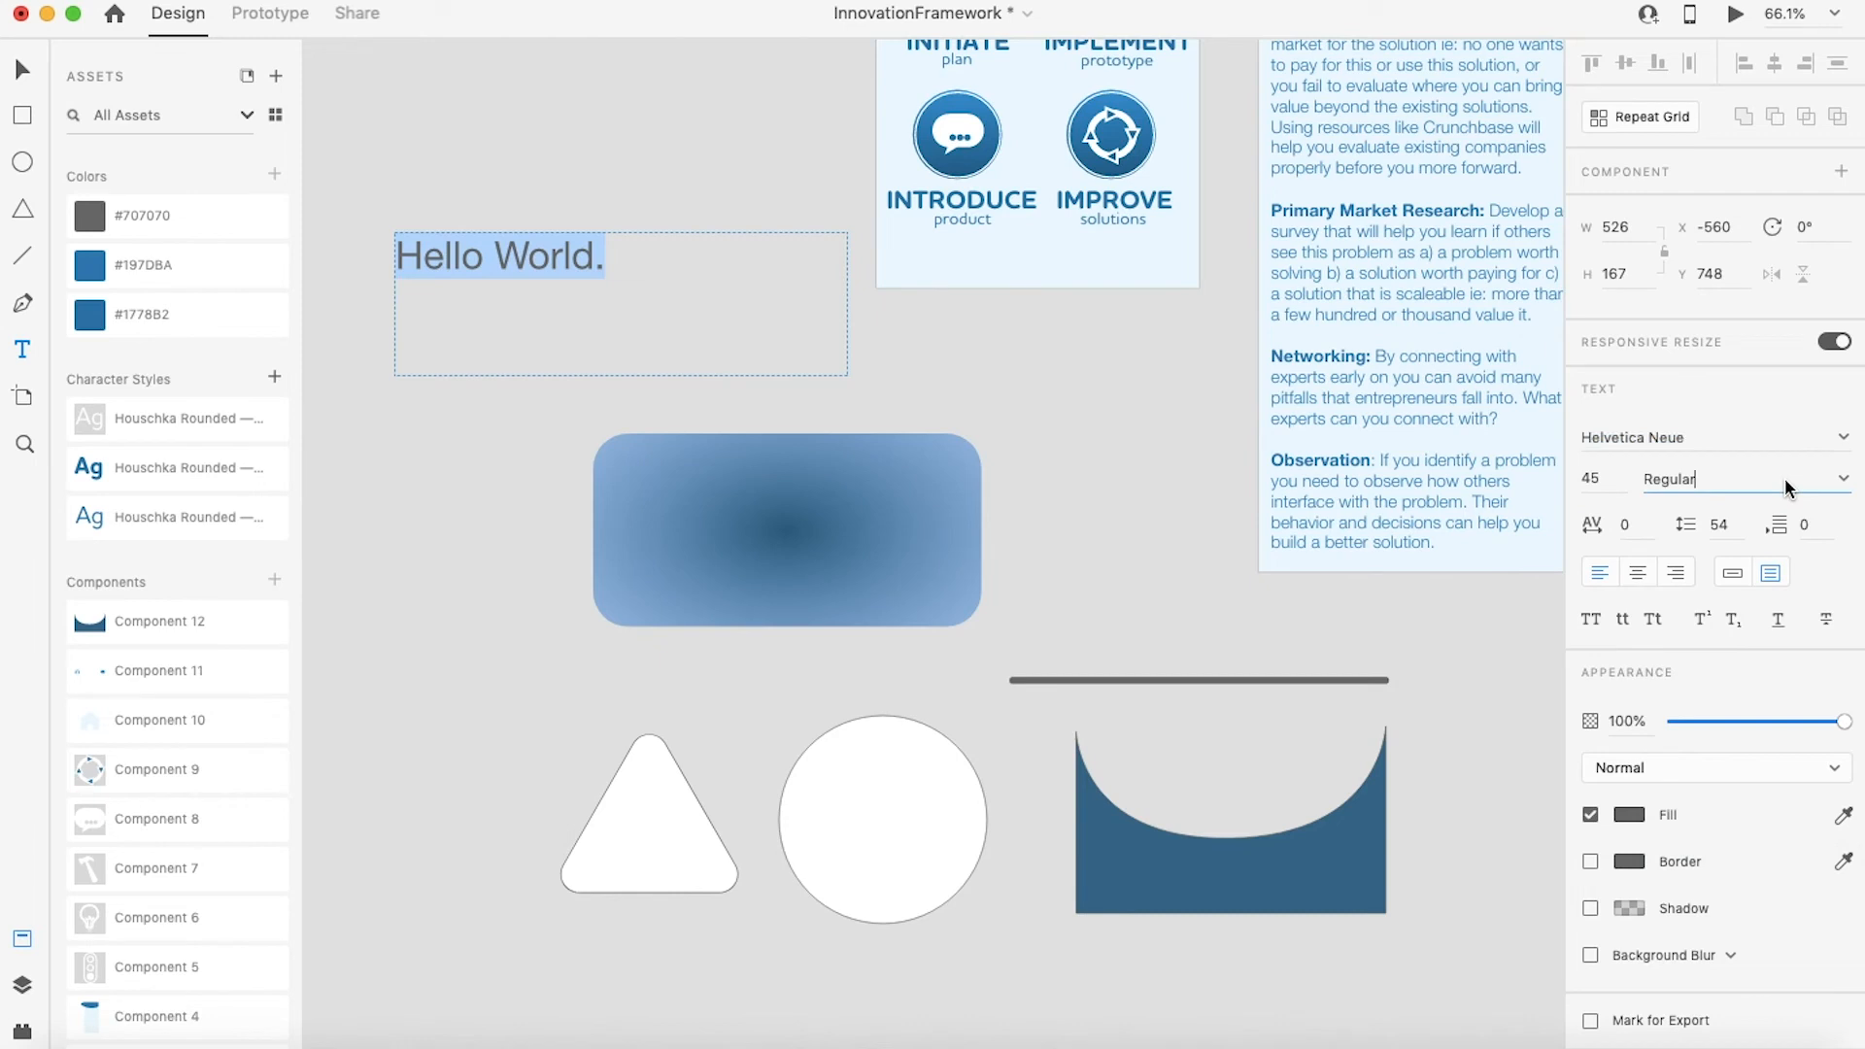
pyautogui.click(1845, 480)
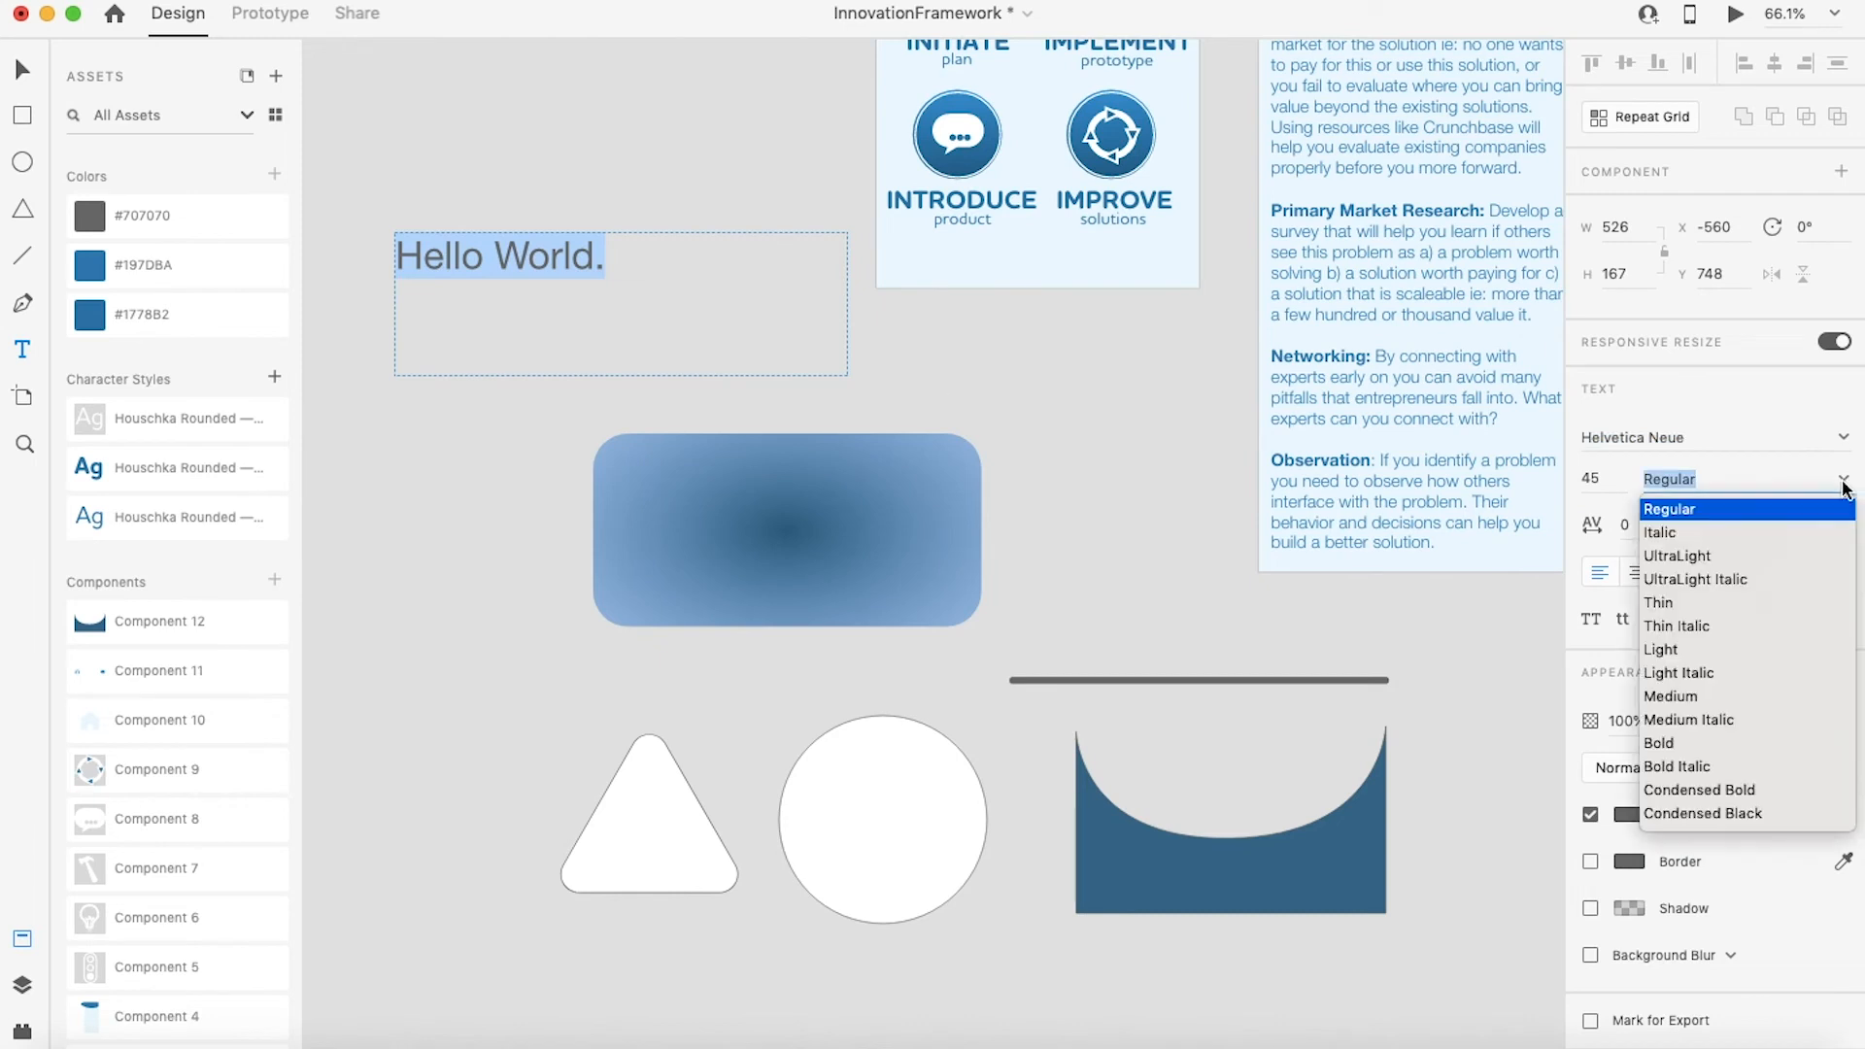
pyautogui.click(1673, 604)
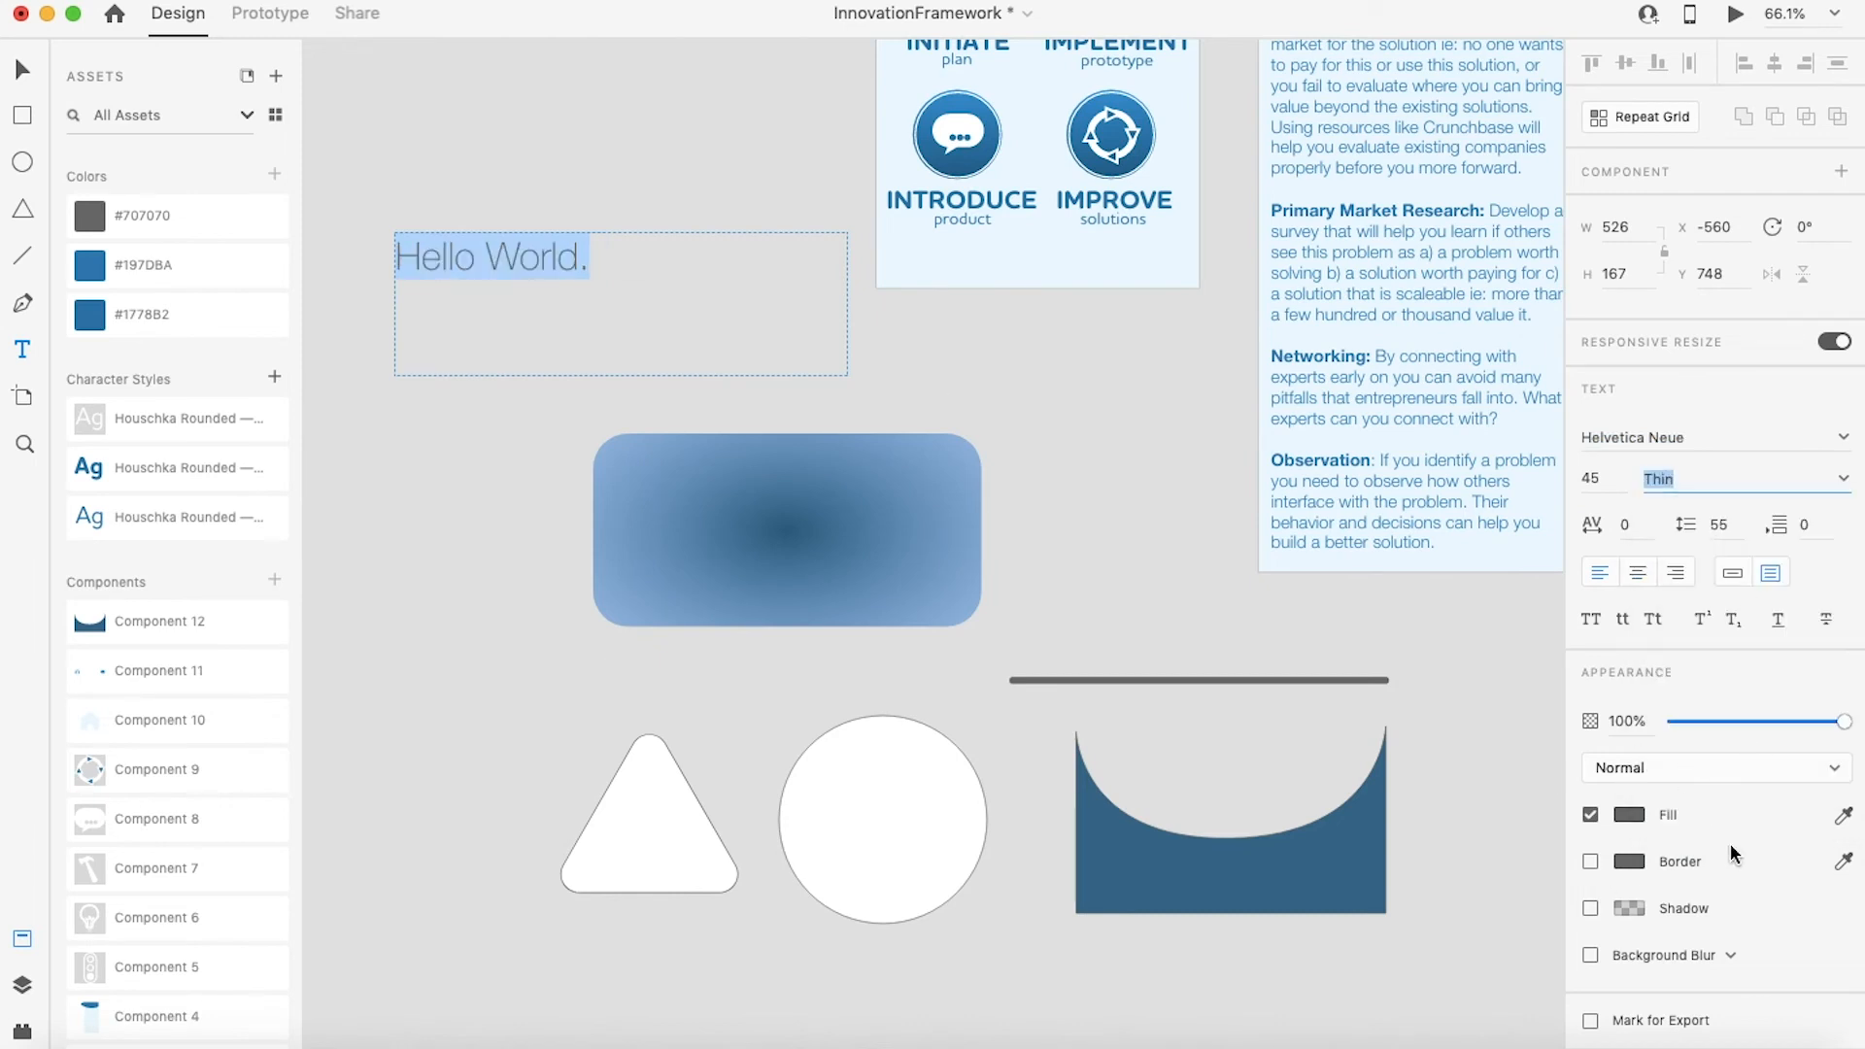
# Step: Set the text's fill color by sampling the blue of the curved shape with the eyedropper
pyautogui.click(1629, 814)
pyautogui.click(1456, 738)
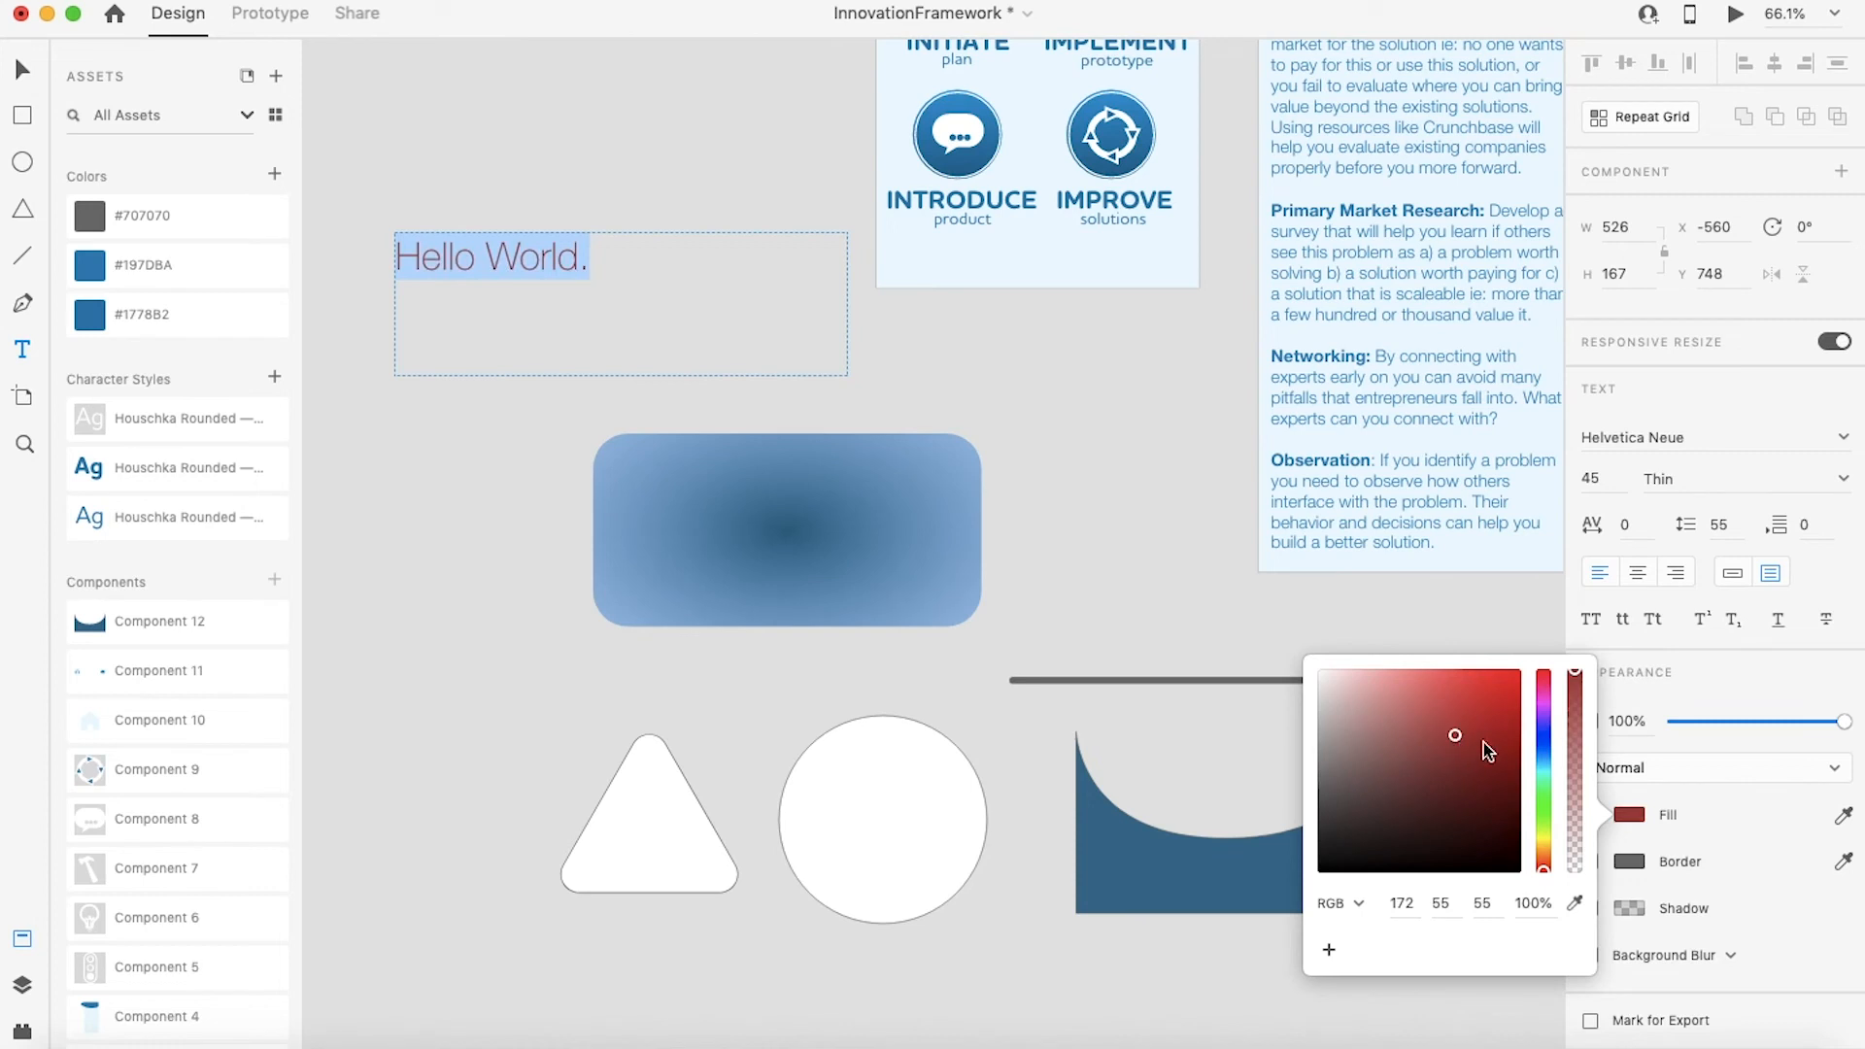
pyautogui.click(1575, 903)
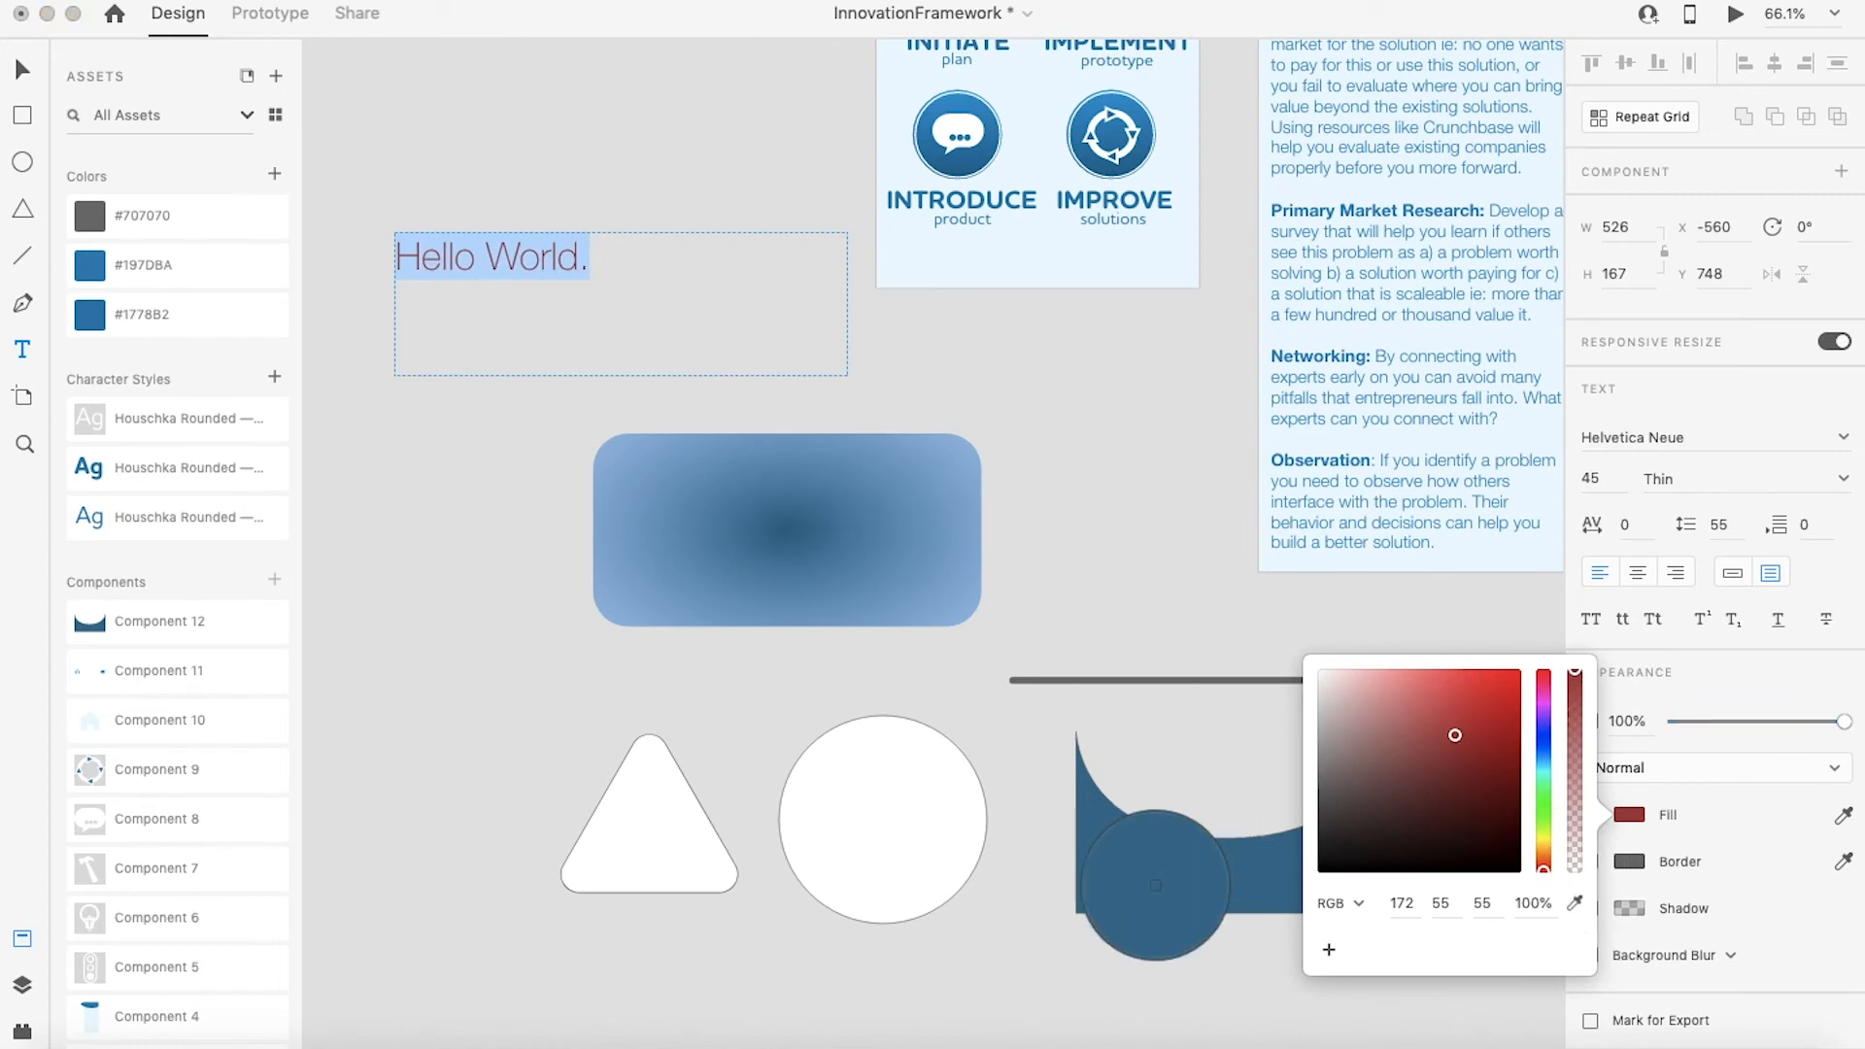
pyautogui.click(1146, 861)
pyautogui.press('Escape')
# Step: Move the "Hello World." text into the white circle
pyautogui.click(17, 74)
pyautogui.moveTo(462, 249); pyautogui.dragTo(862, 820)
pyautogui.click(728, 728)
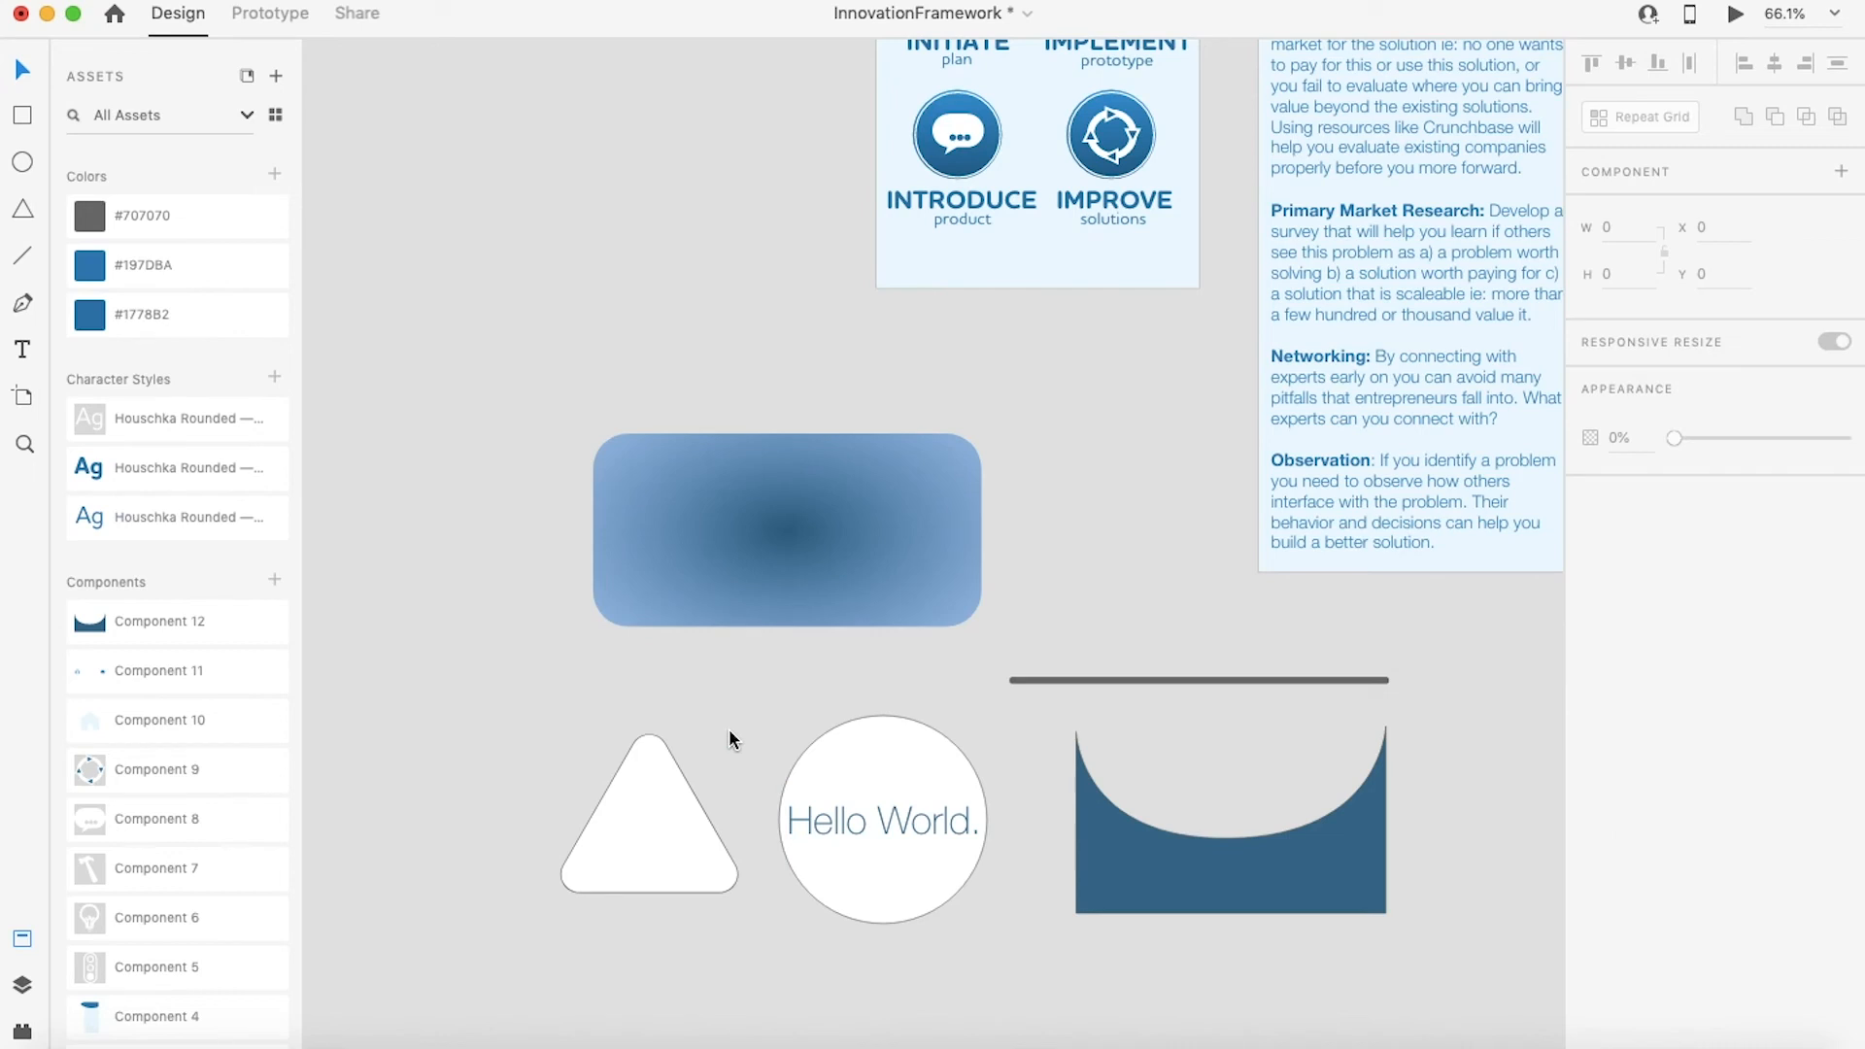
# Step: Draw a small artboard, about 252 × 265, on the canvas above the shapes
pyautogui.click(24, 398)
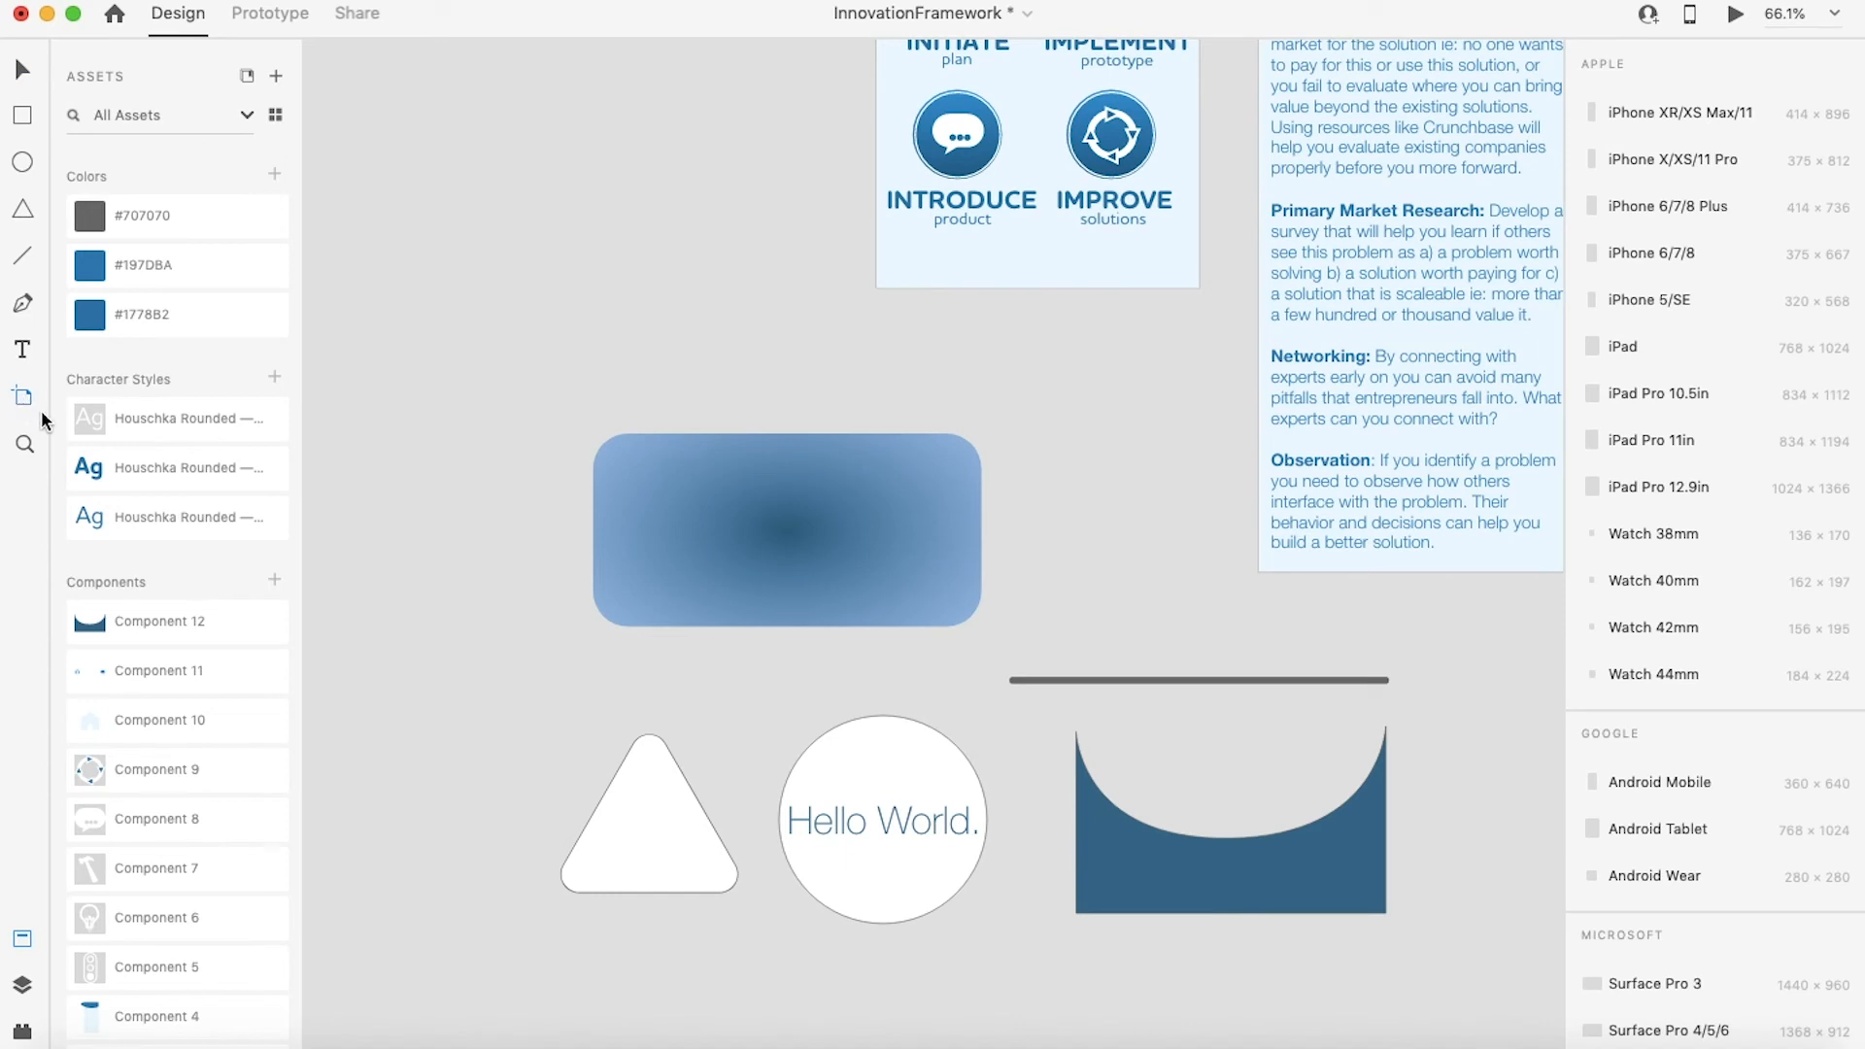
pyautogui.moveTo(420, 196); pyautogui.dragTo(638, 424)
pyautogui.hotkey('ctrl', 'z')
pyautogui.scroll(10, 637, 422)
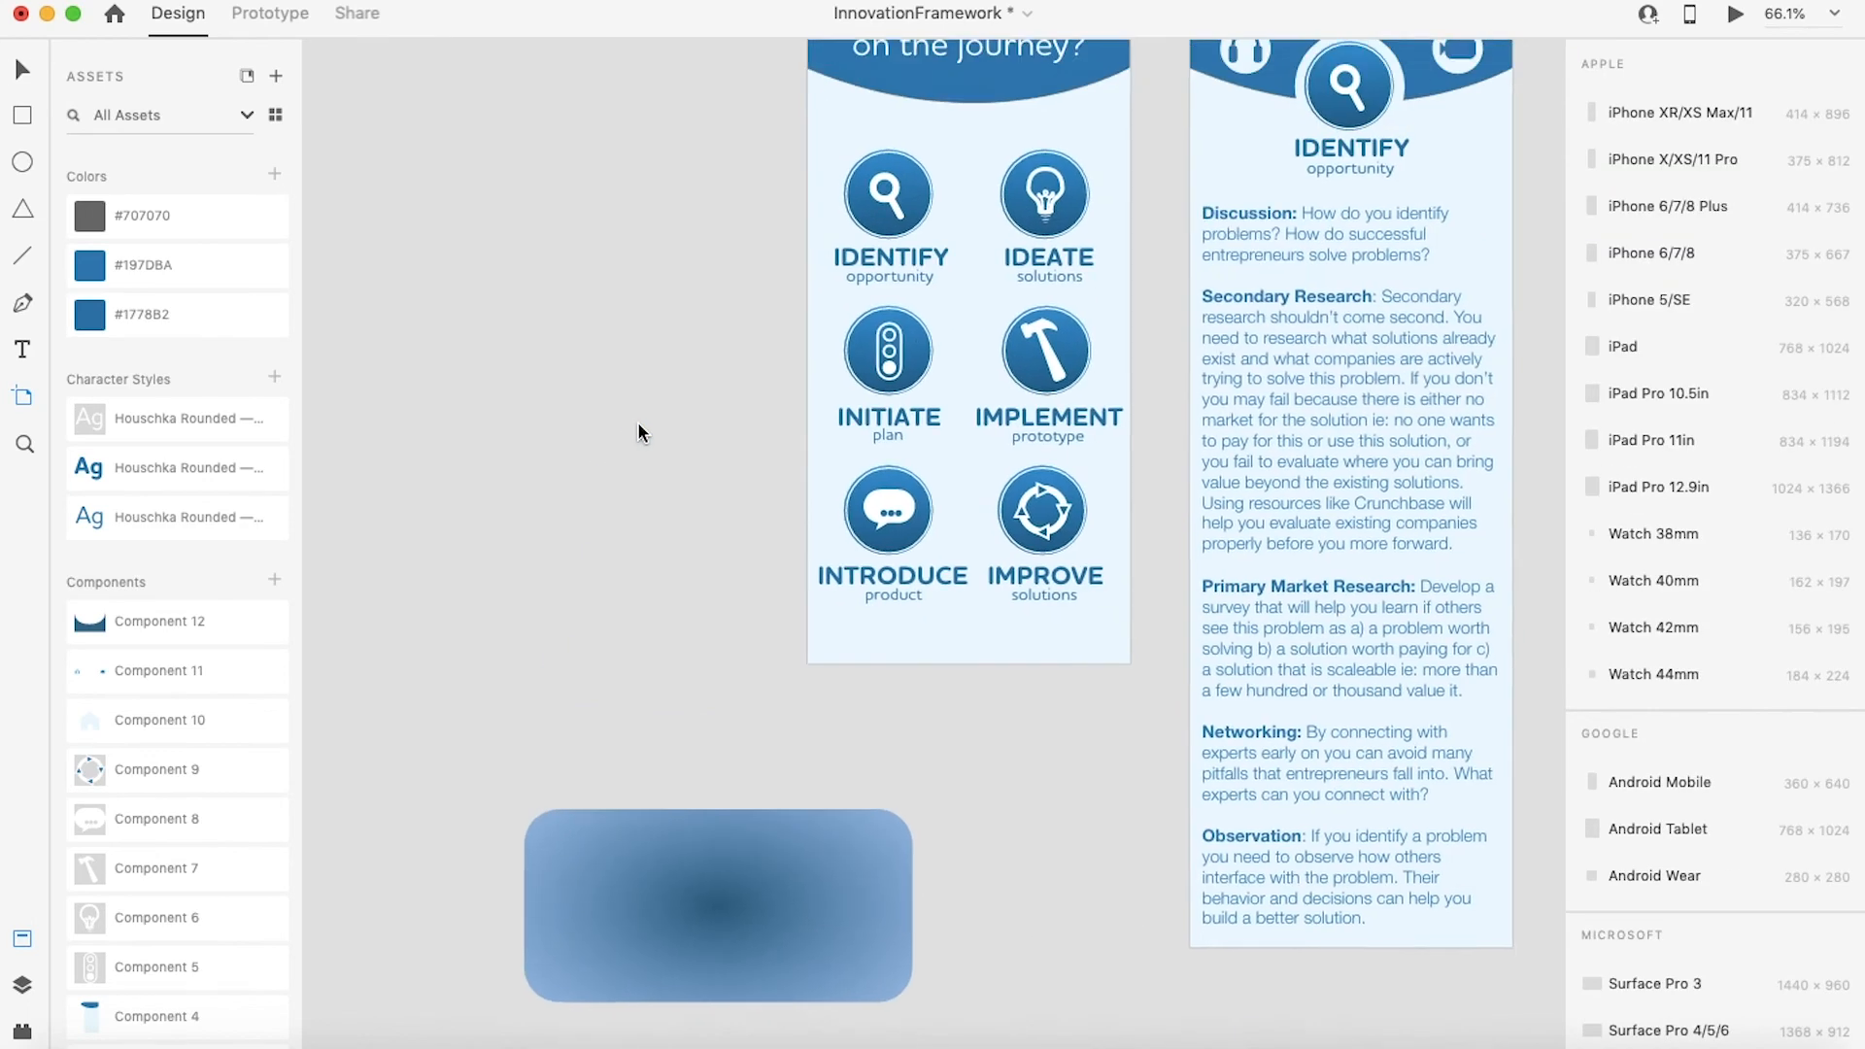
pyautogui.click(871, 413)
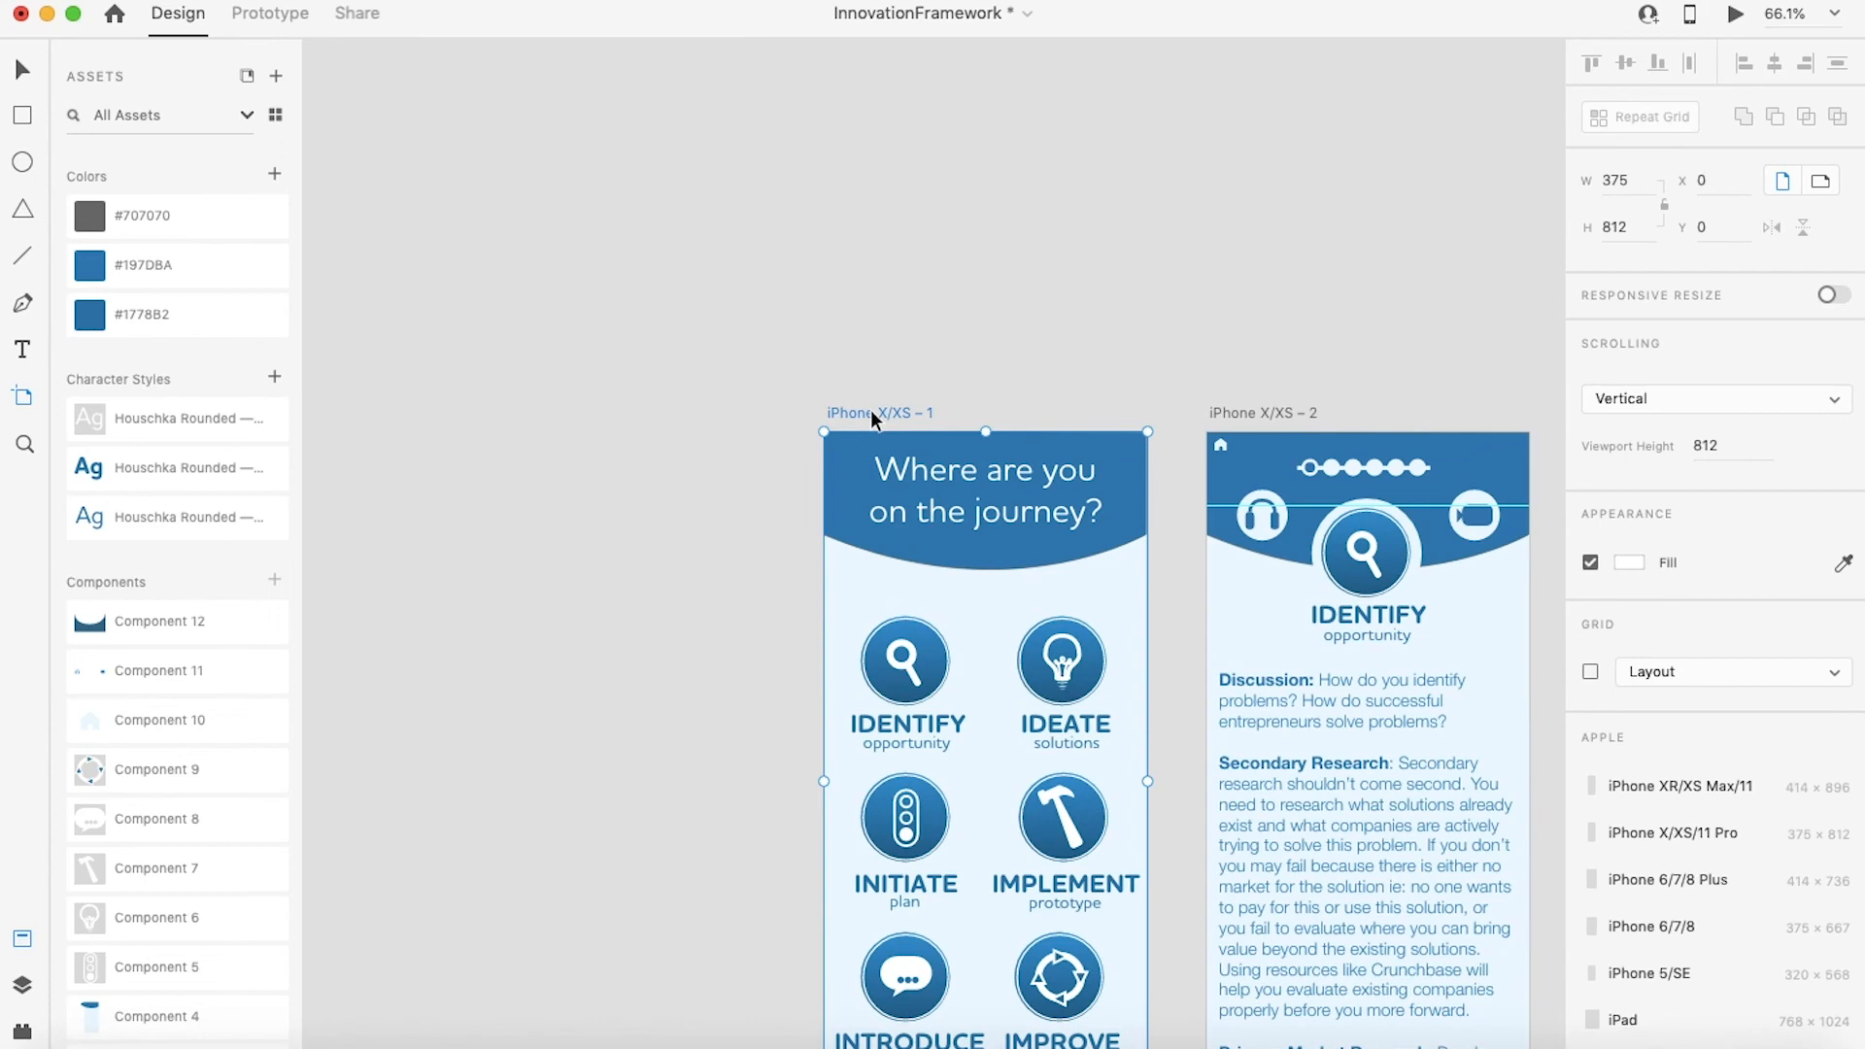
pyautogui.rightClick(867, 412)
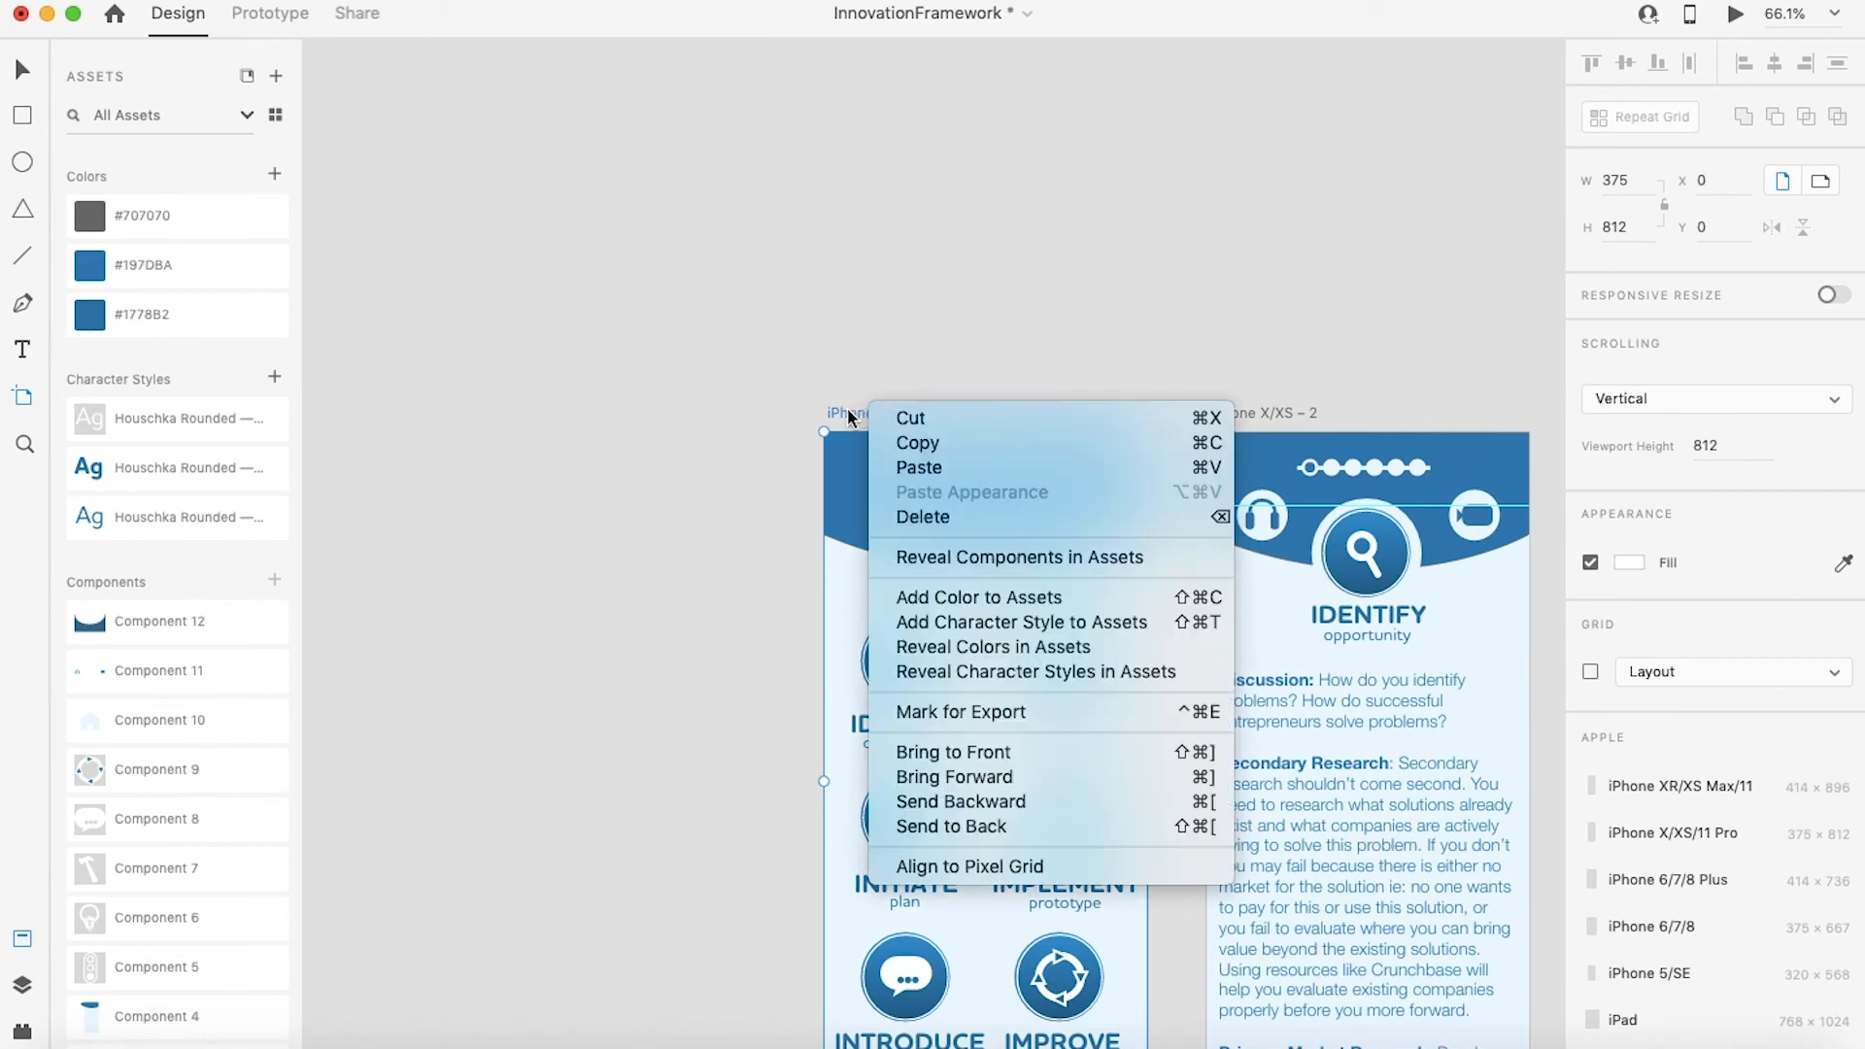
pyautogui.click(848, 408)
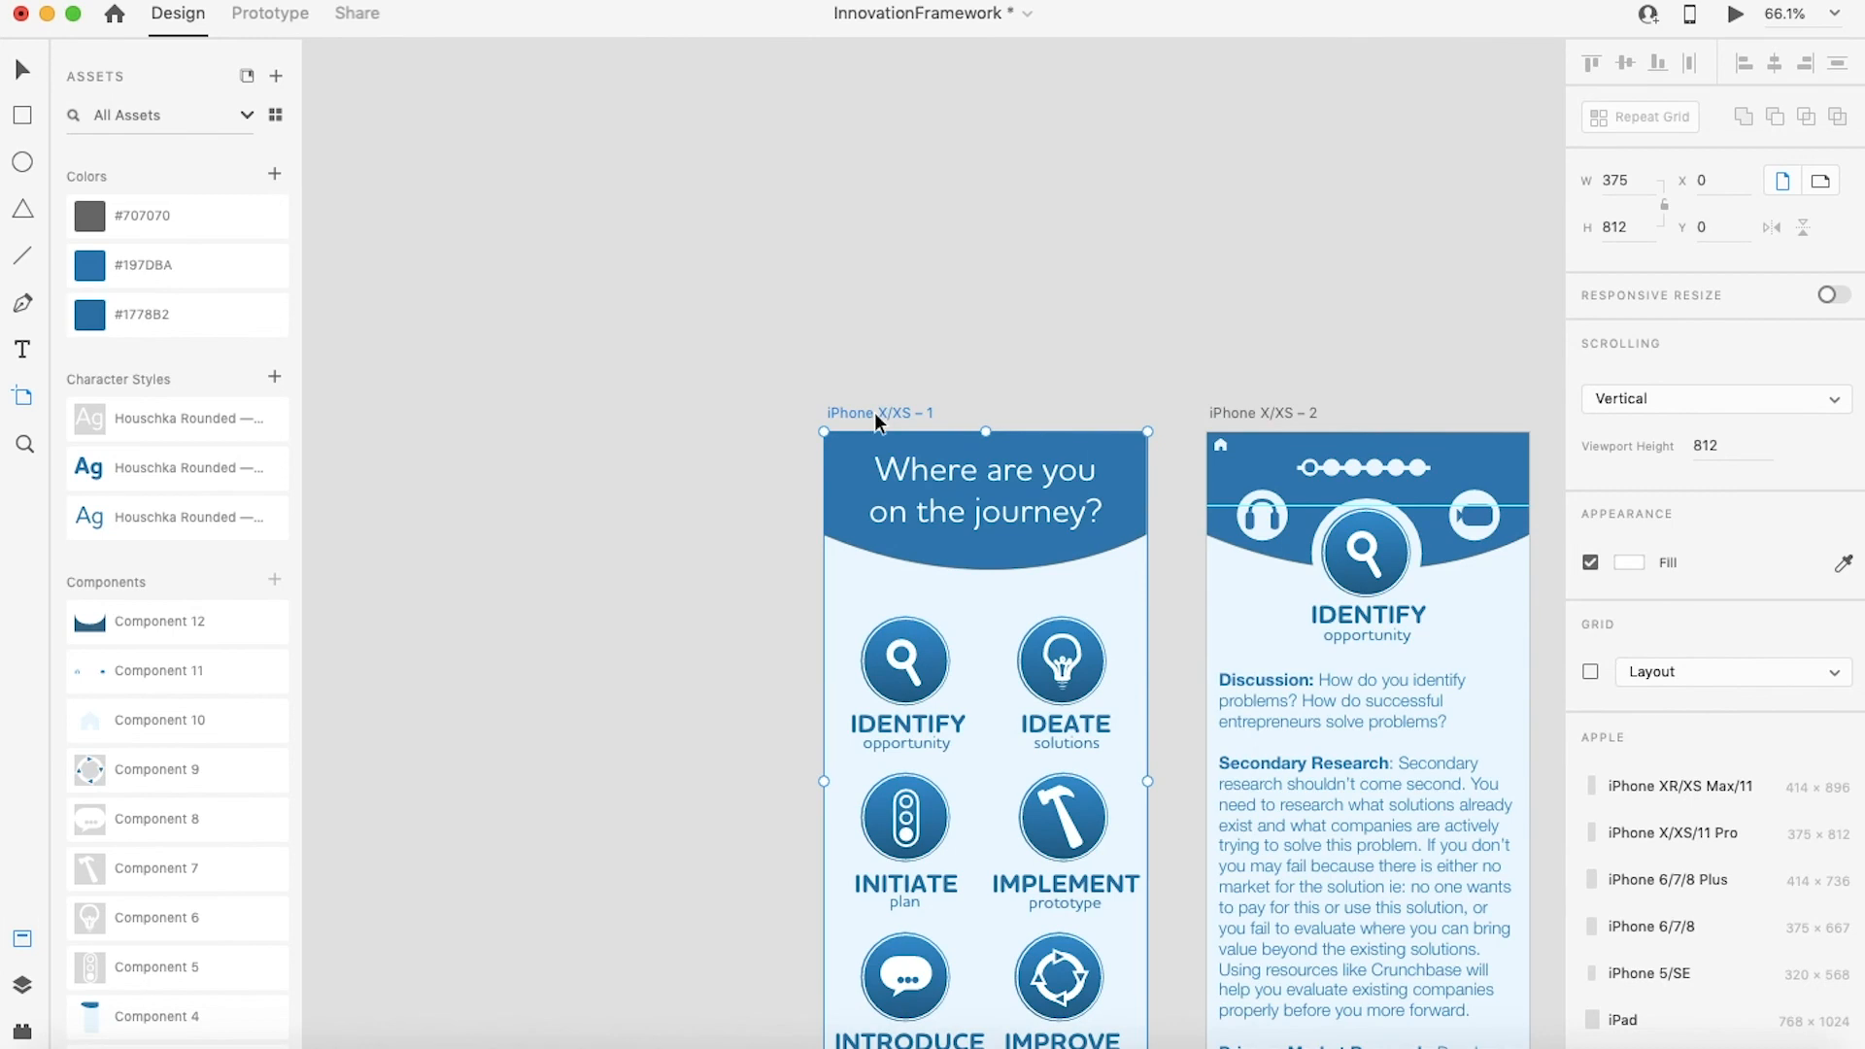
pyautogui.press('super+v')
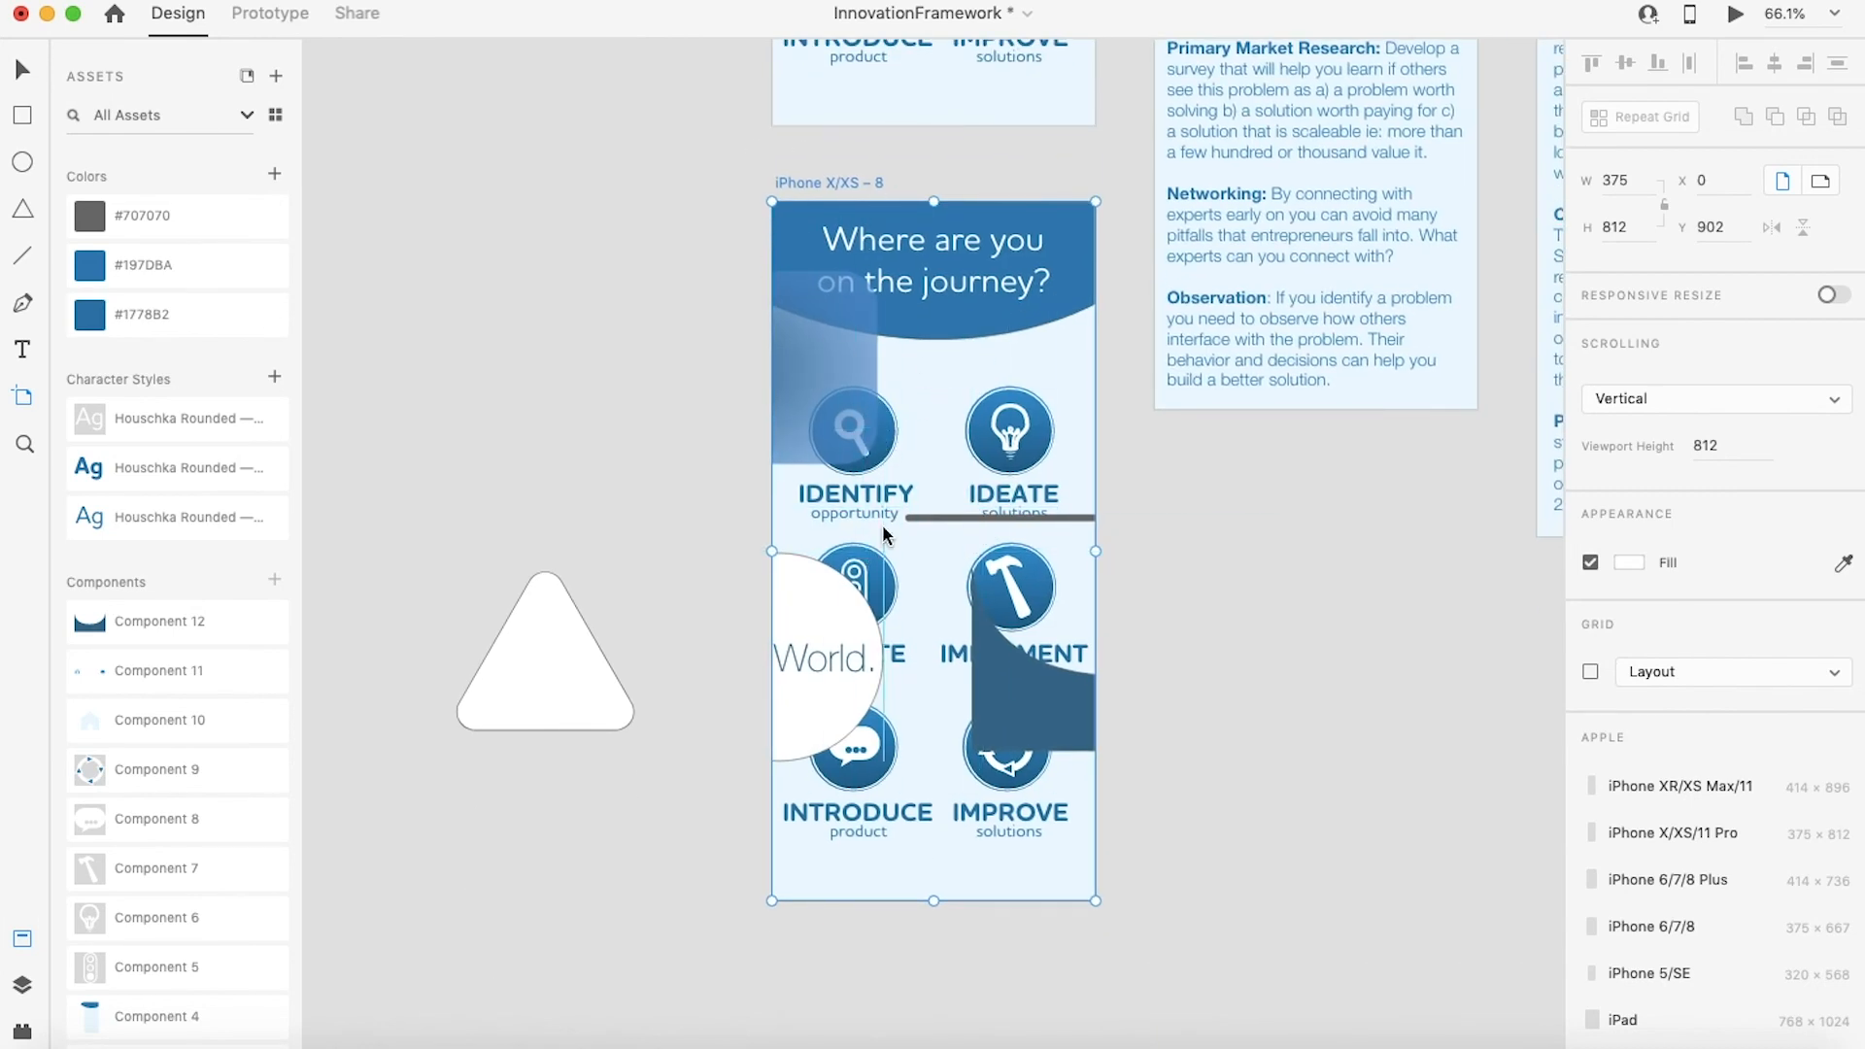
pyautogui.press('super+z')
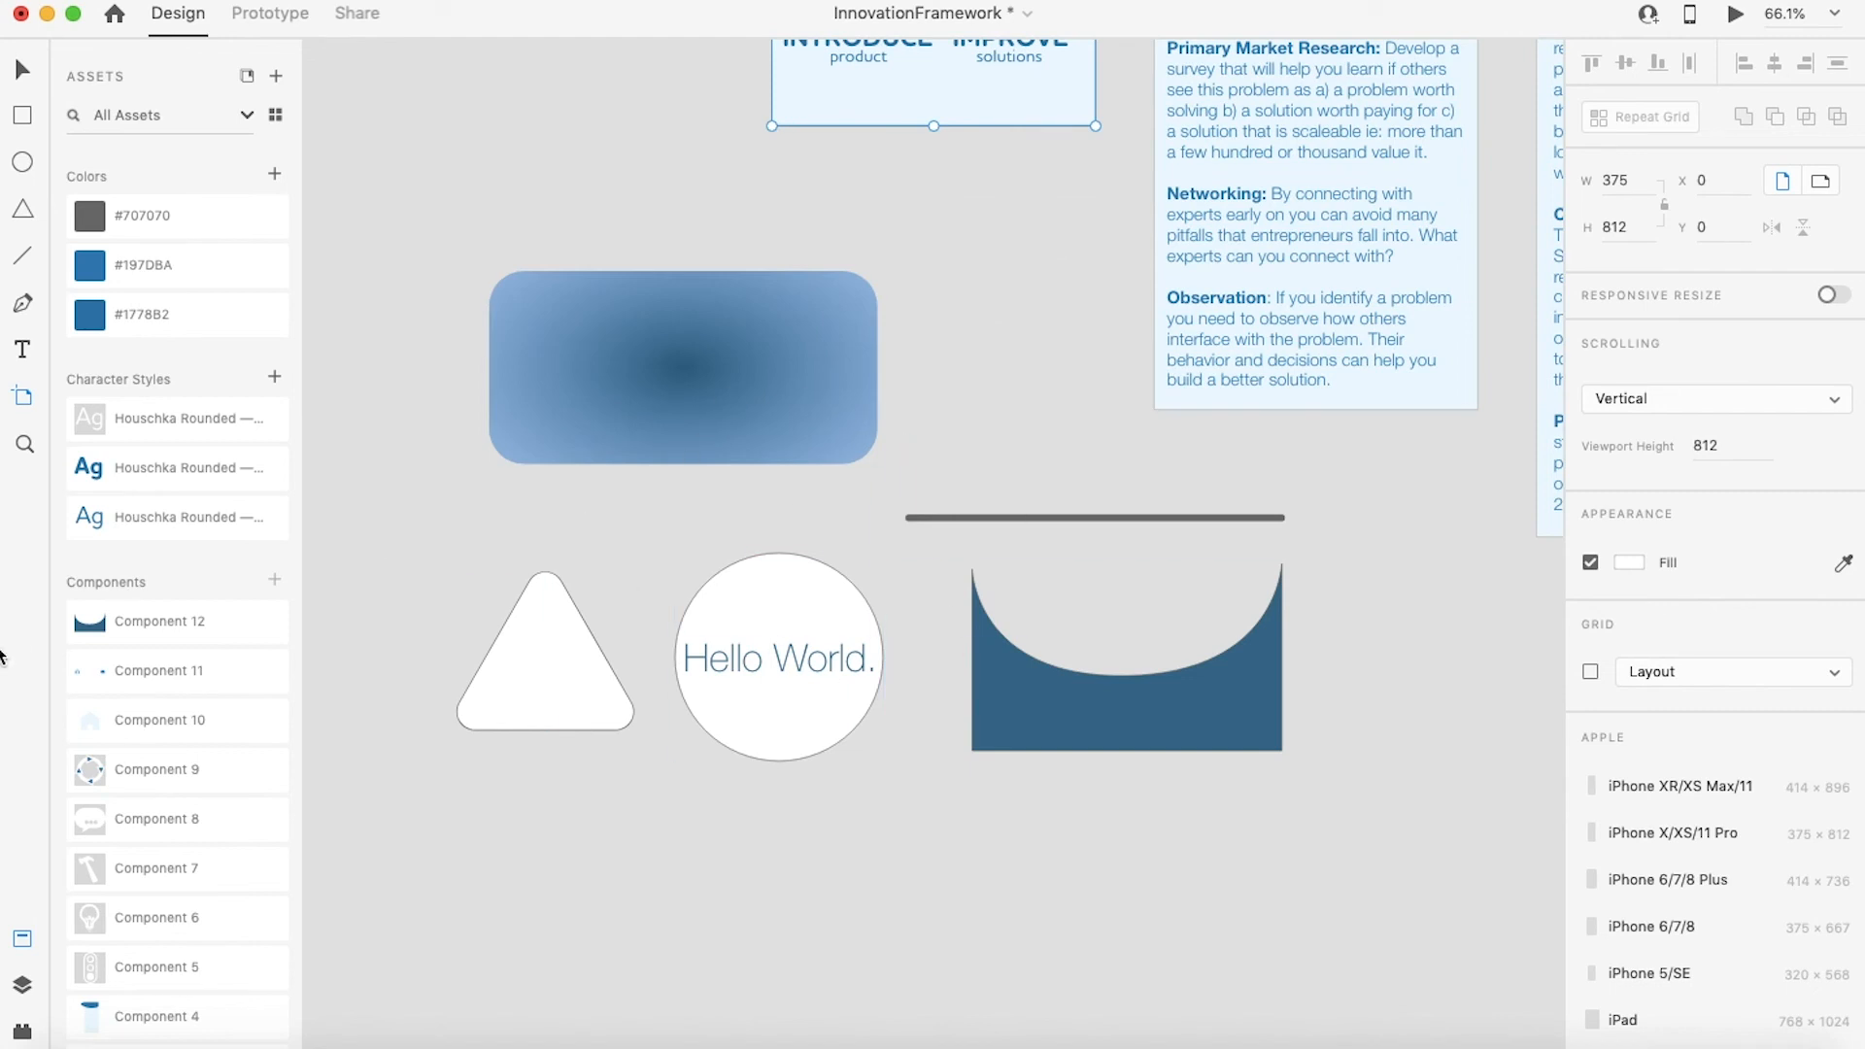
# Step: Zoom in and out around the canvas and open the layers list to review the artboards
pyautogui.click(24, 449)
pyautogui.scroll(3, 870, 359)
pyautogui.hscroll(1, 871, 359)
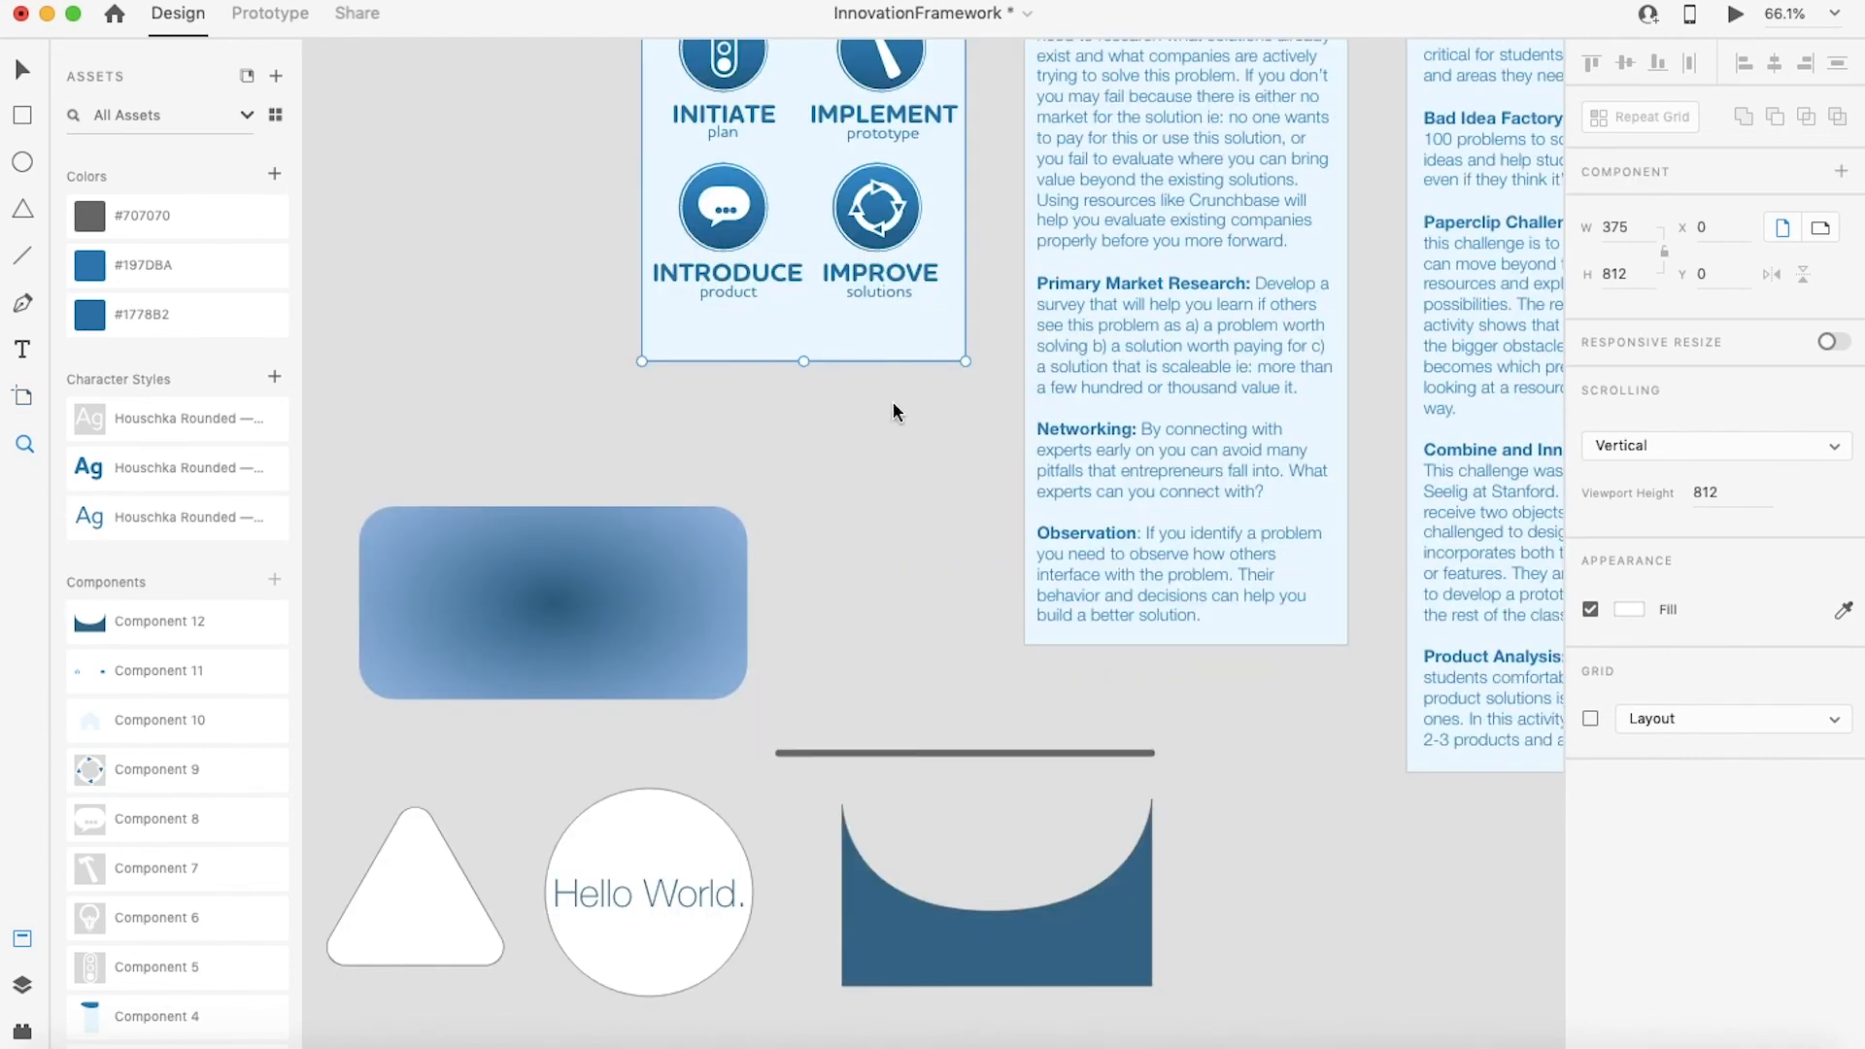
pyautogui.click(895, 401)
pyautogui.moveTo(953, 404); pyautogui.dragTo(944, 691)
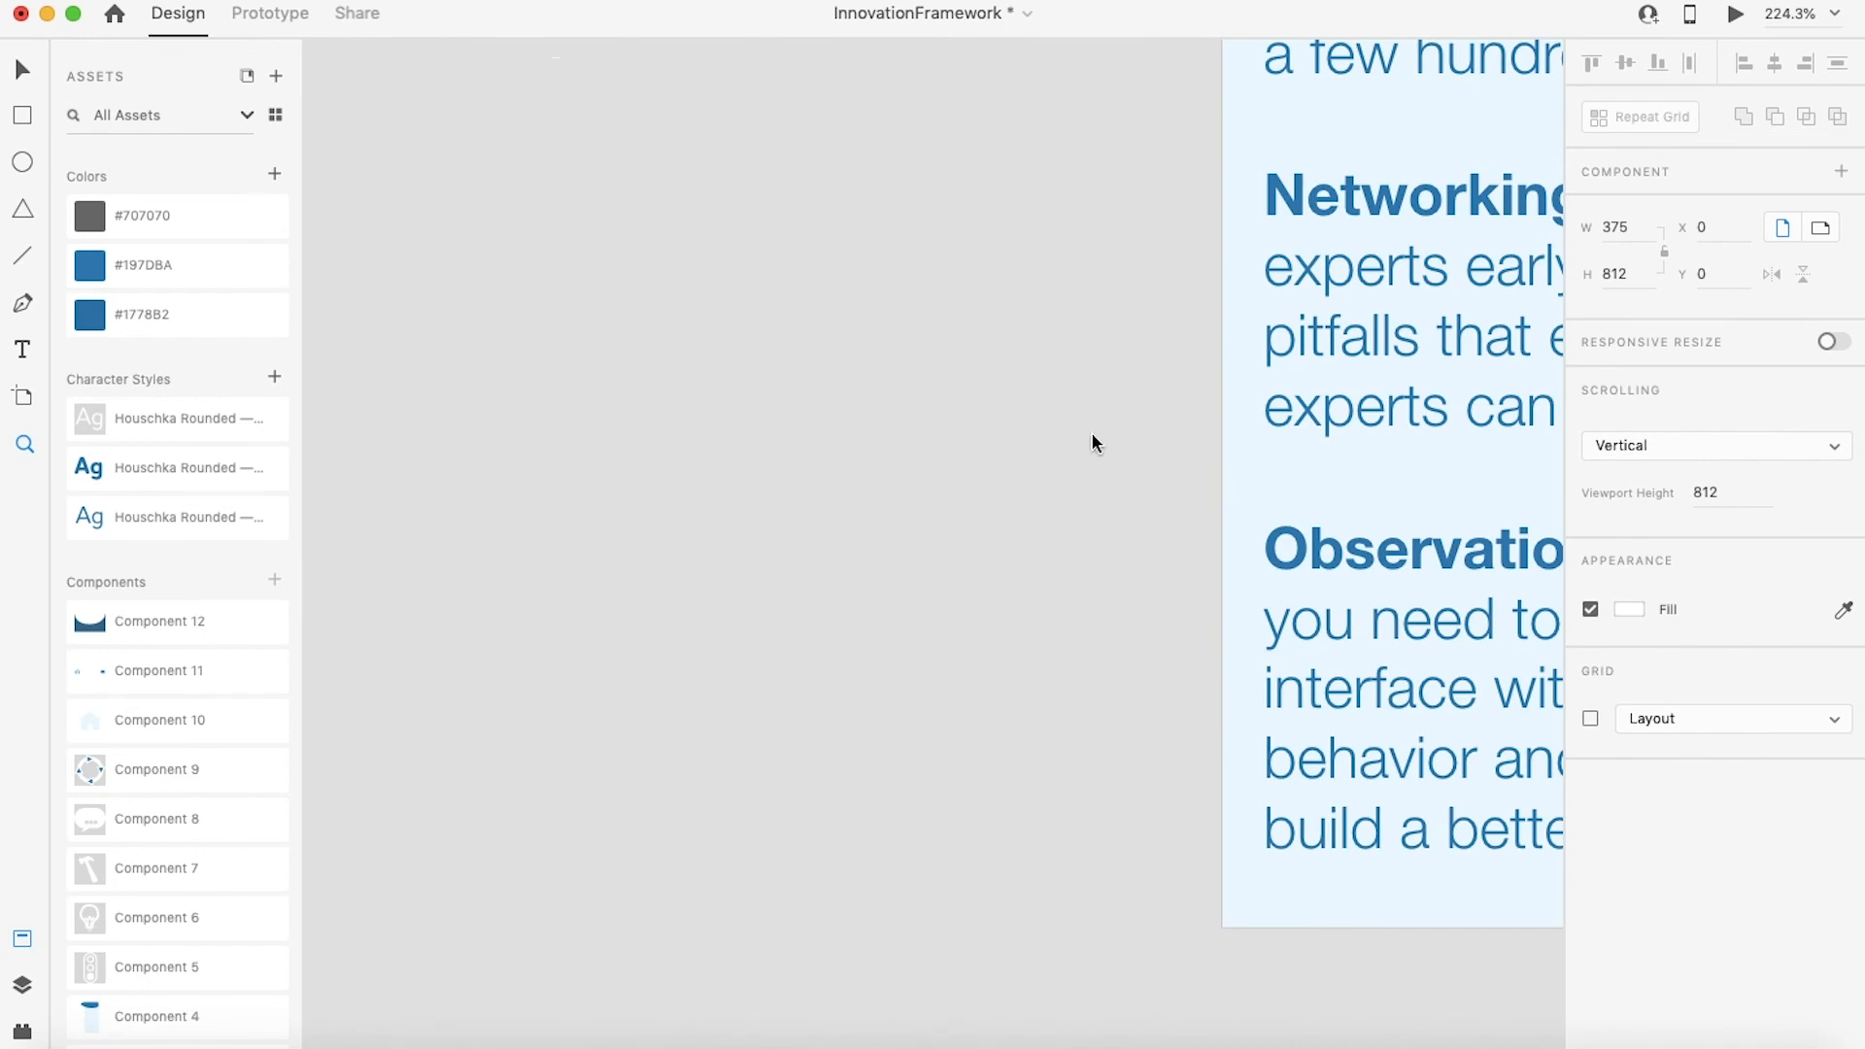
pyautogui.press('super+z')
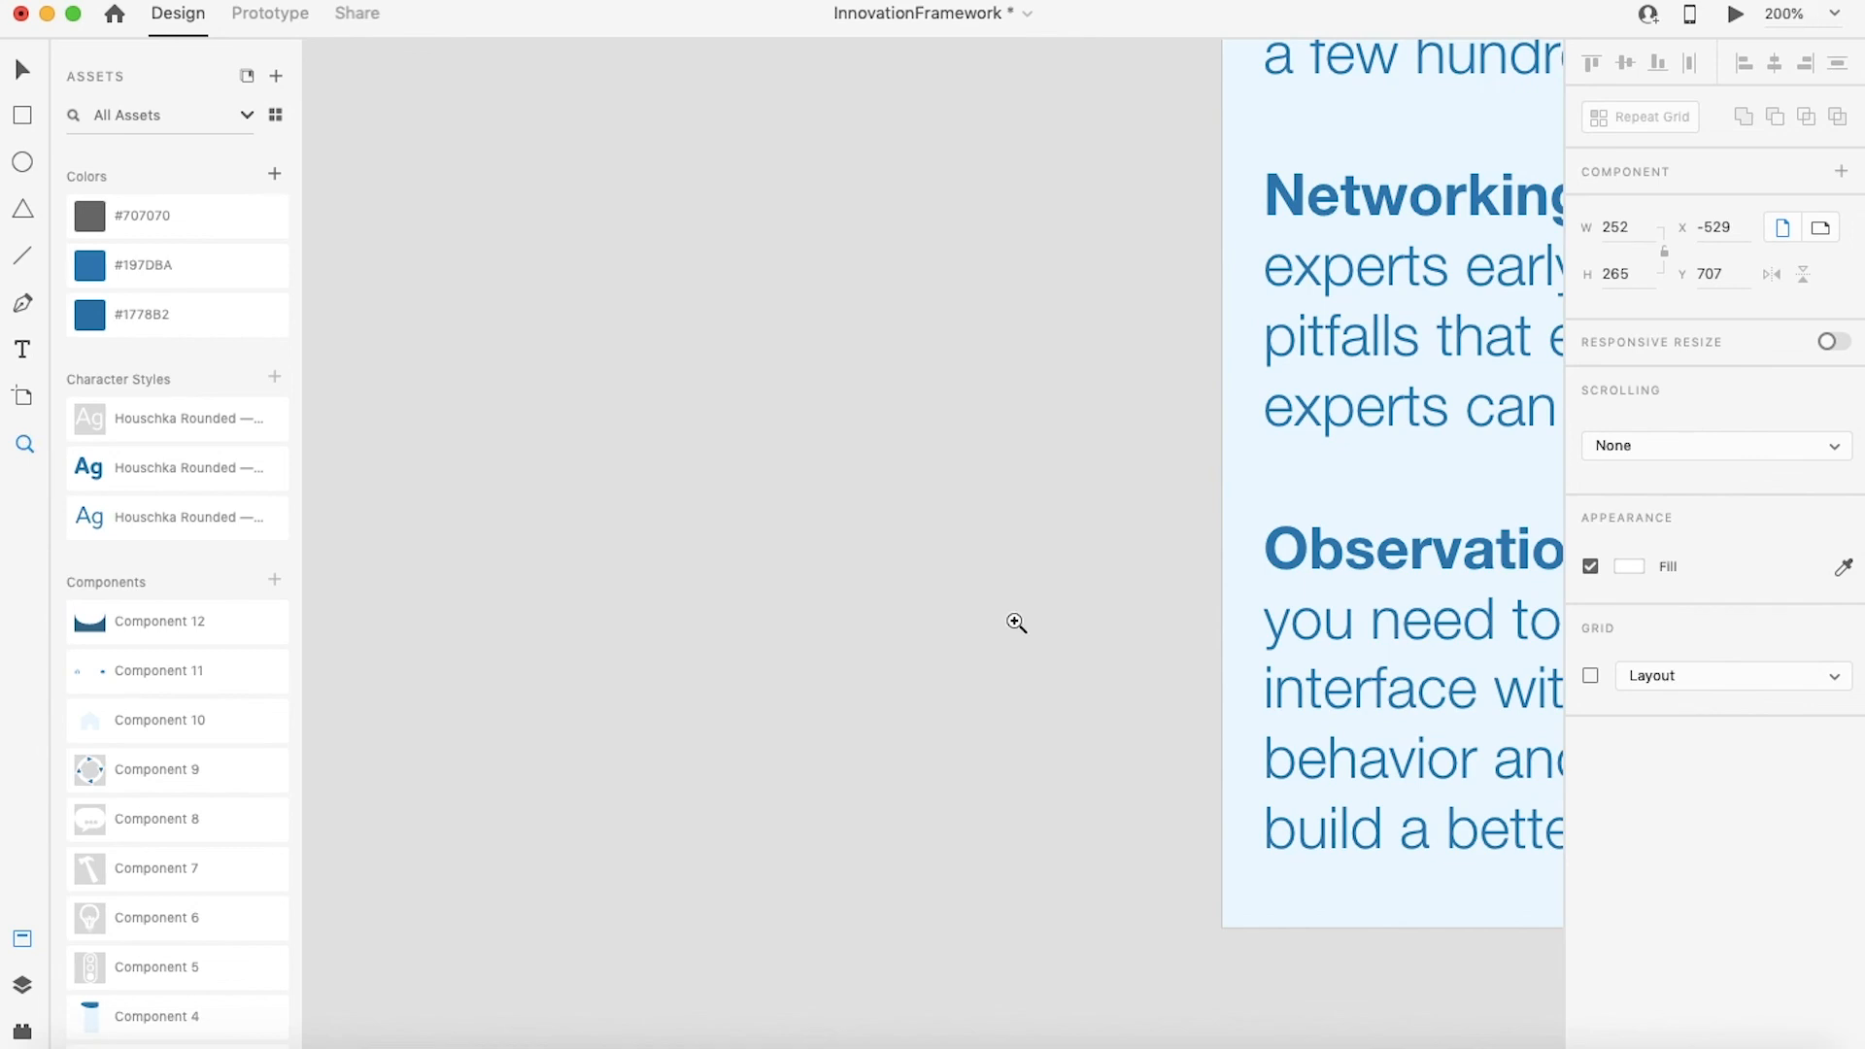
pyautogui.press('super+minus')
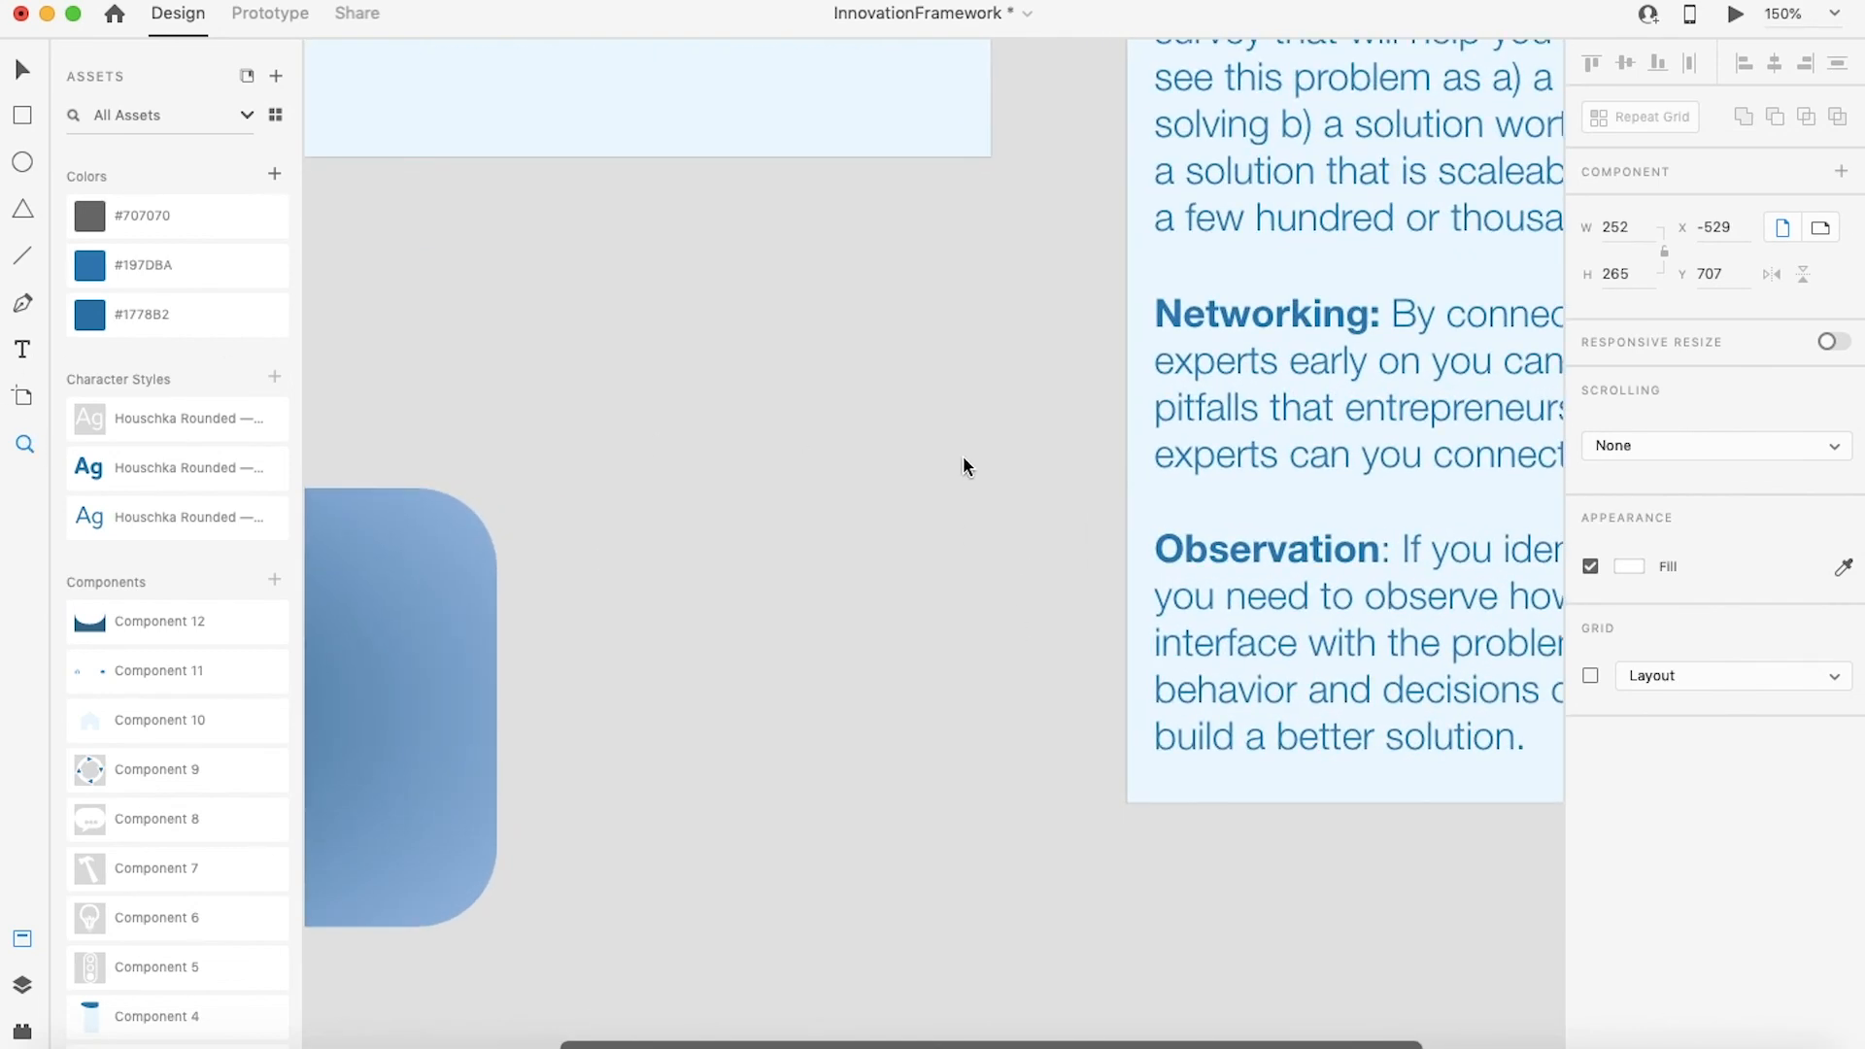
pyautogui.click(1029, 520)
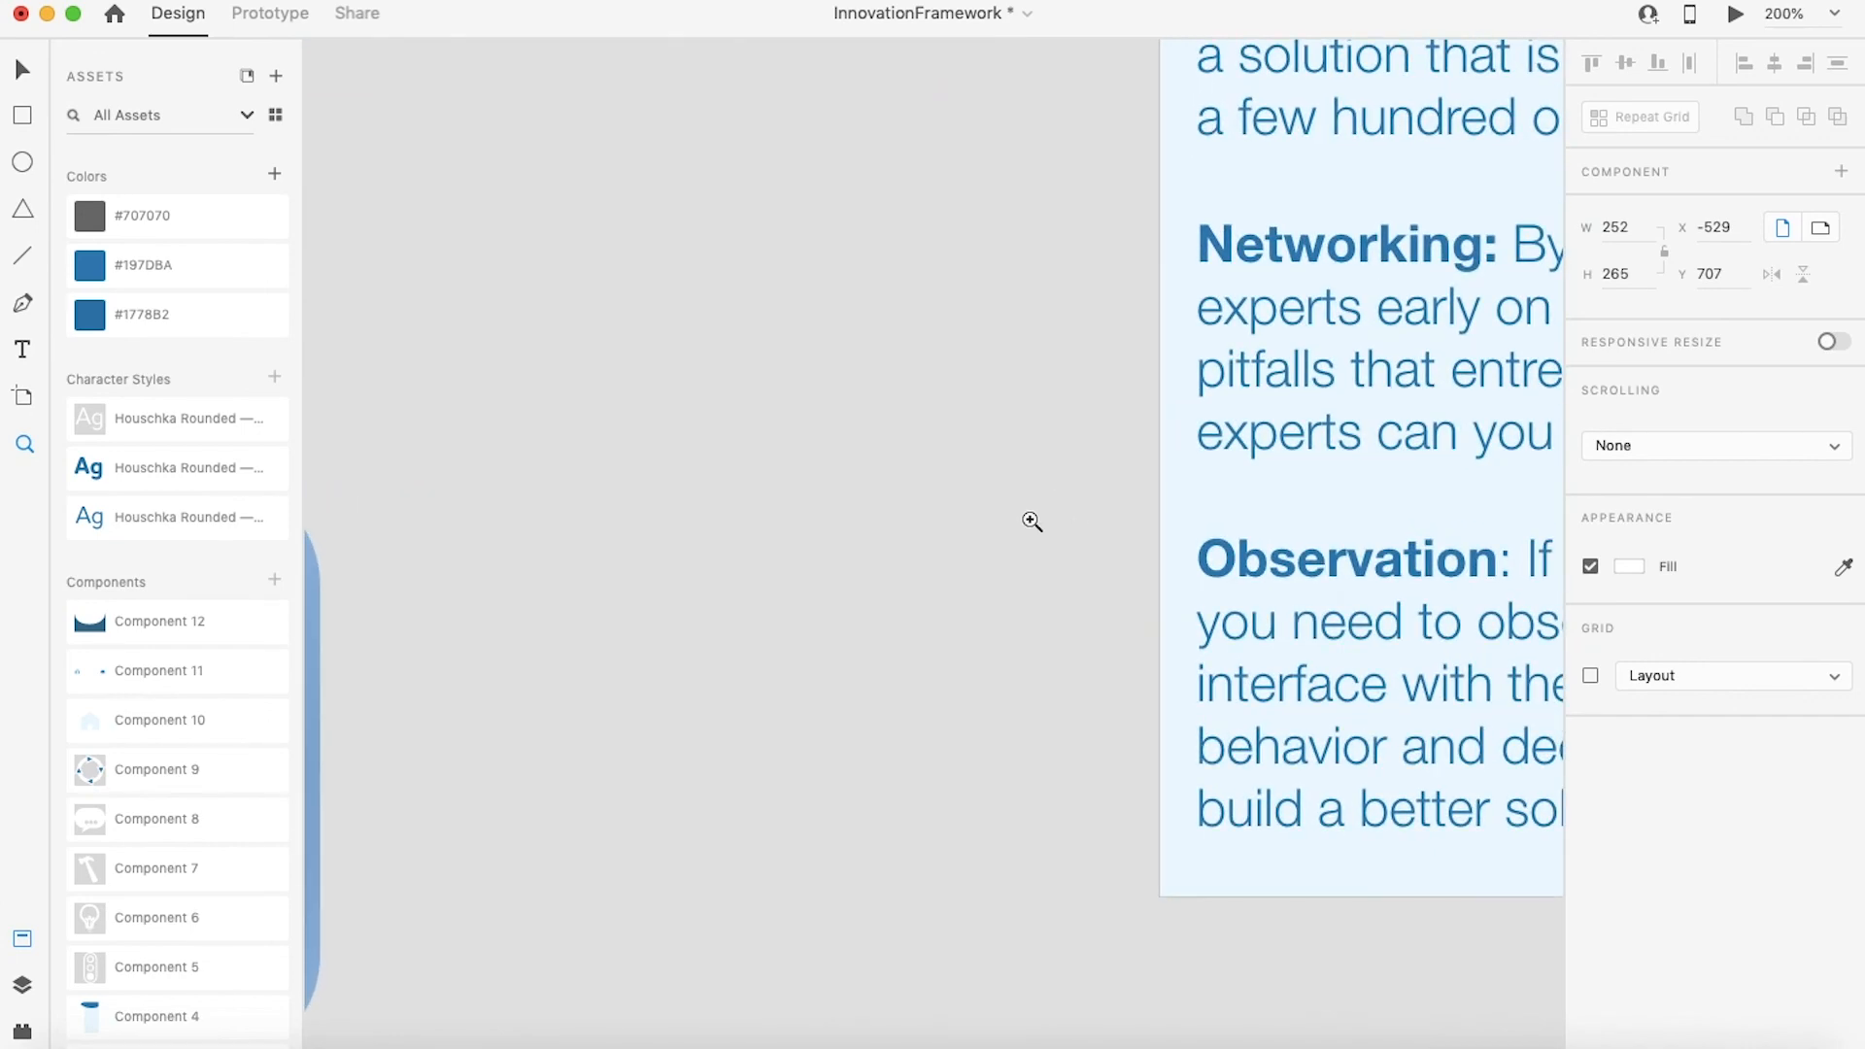
pyautogui.keyDown('alt'); pyautogui.click(1031, 522); pyautogui.keyUp('alt')
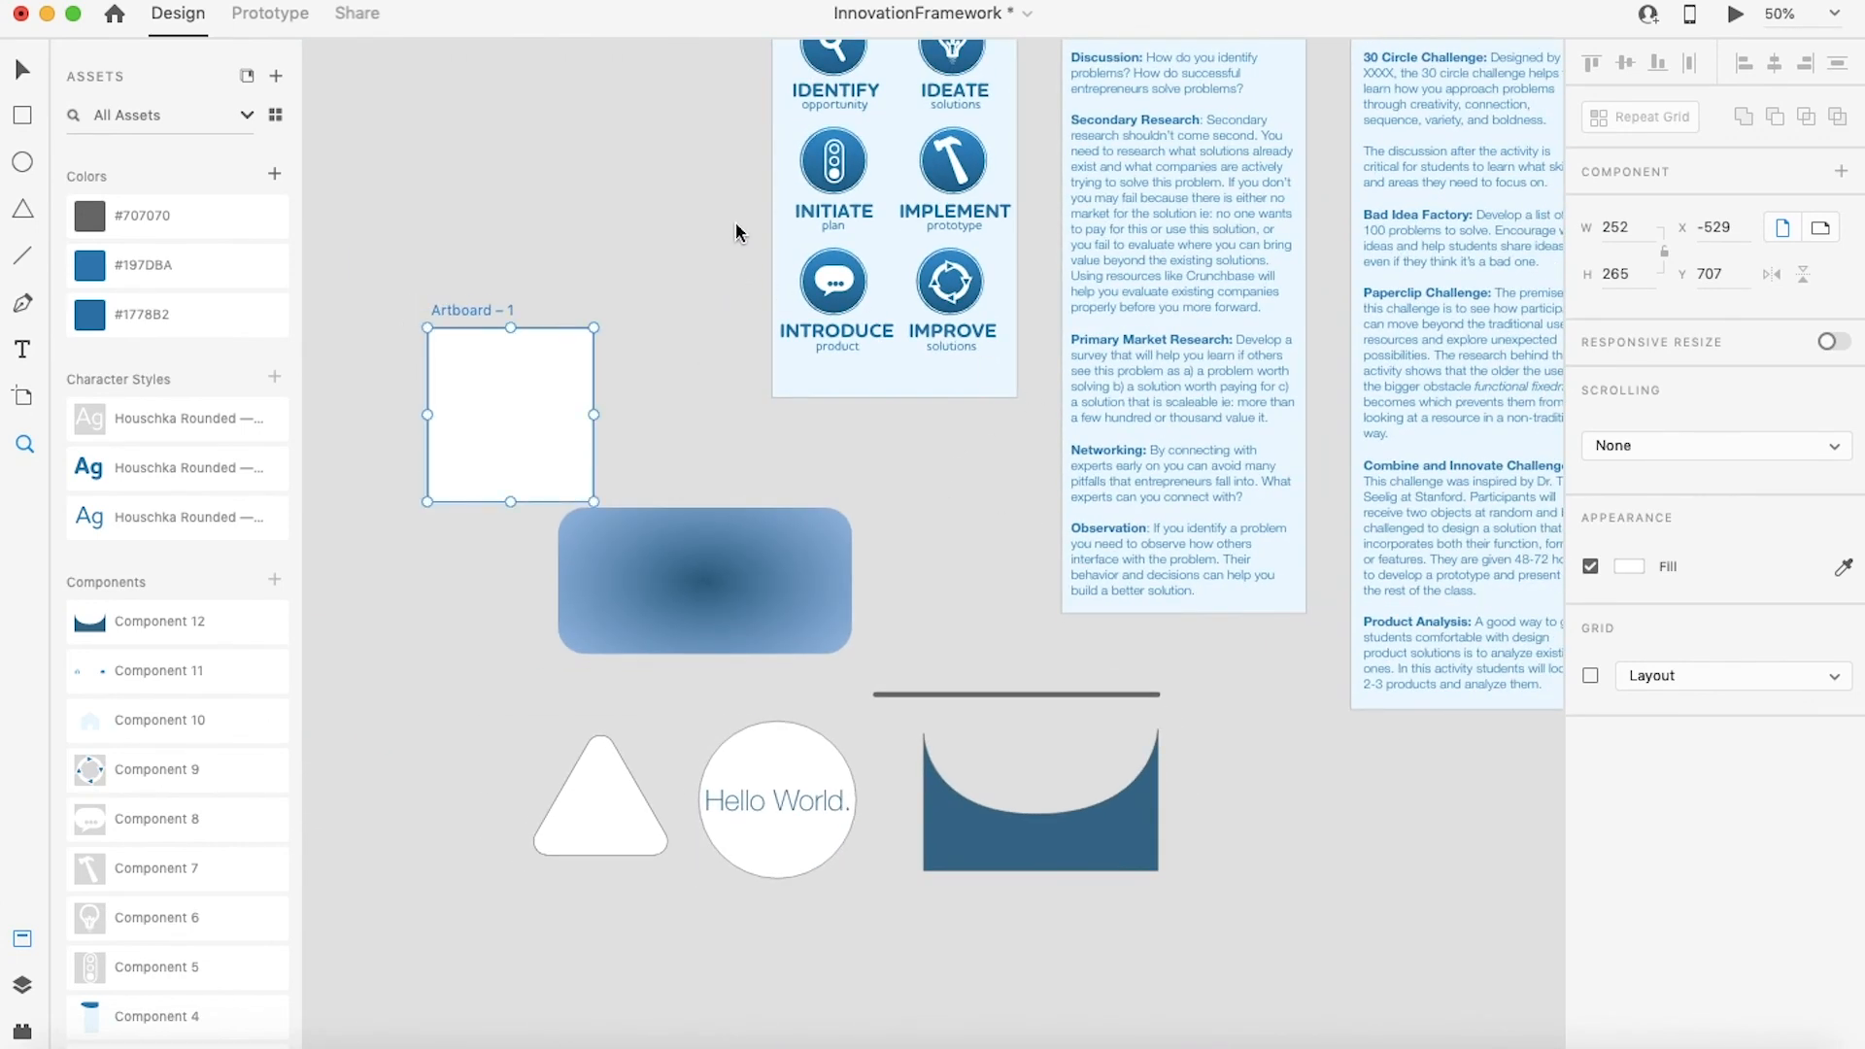
pyautogui.moveTo(698, 214); pyautogui.dragTo(909, 429)
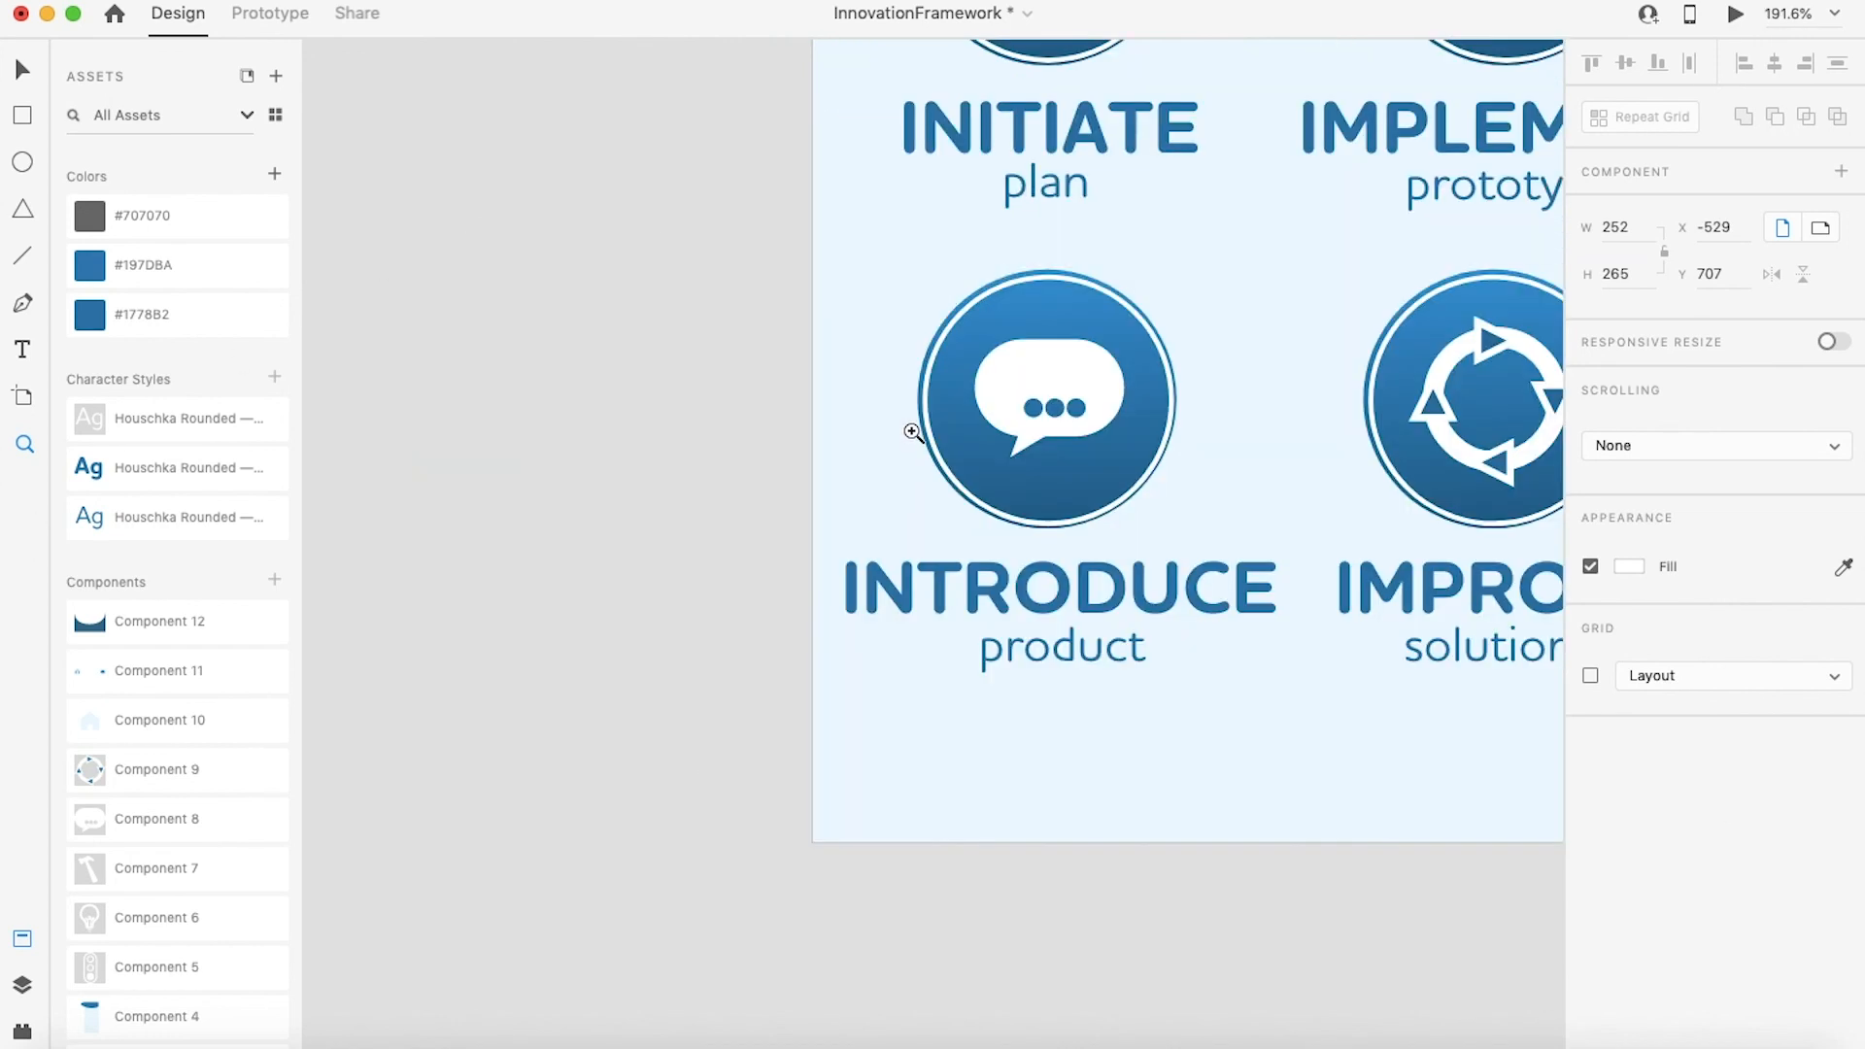
pyautogui.click(23, 985)
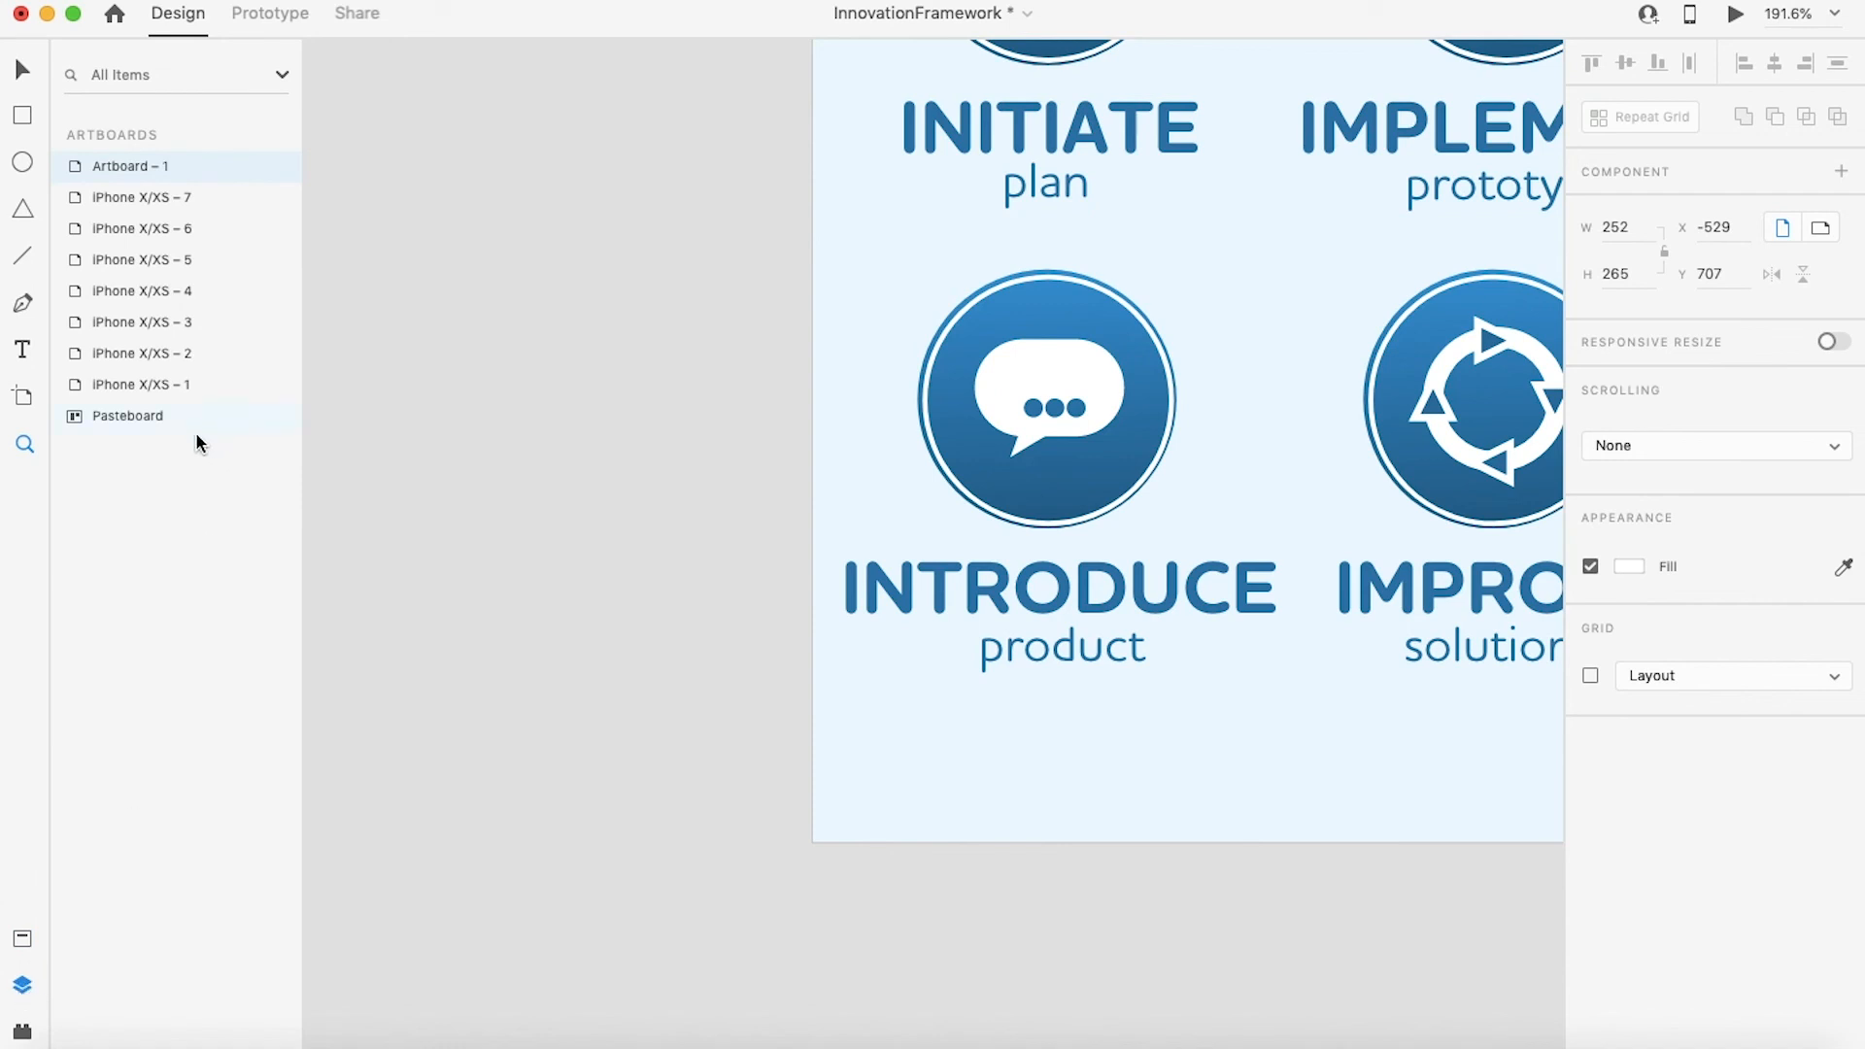